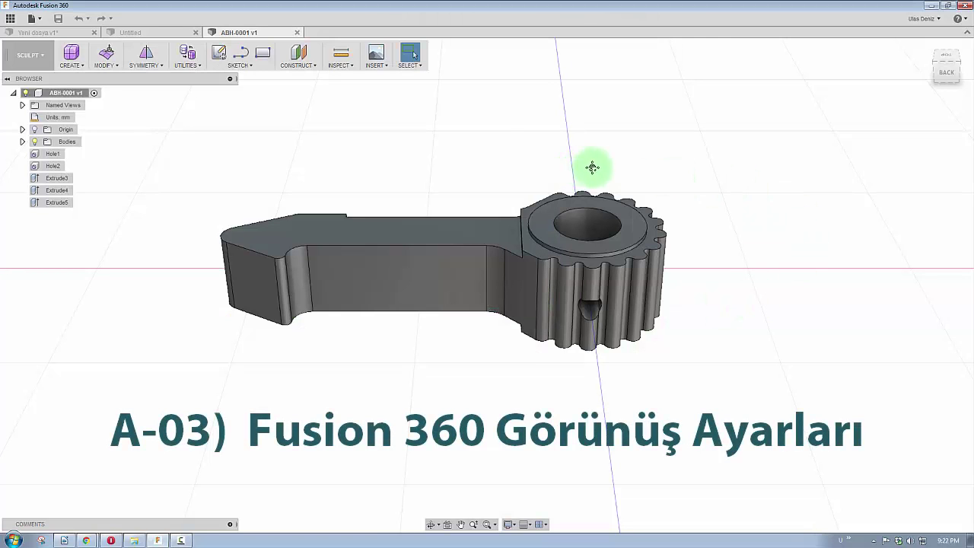
Orbit the ABH-0001 gear lever, expand Named Views (TOP, FRONT, RIGHT, HOME), and zoom out
mouse_move(591, 166)
shift+middle_down()
mouse_move(637, 209)
mouse_move(574, 219)
shift+middle_up()
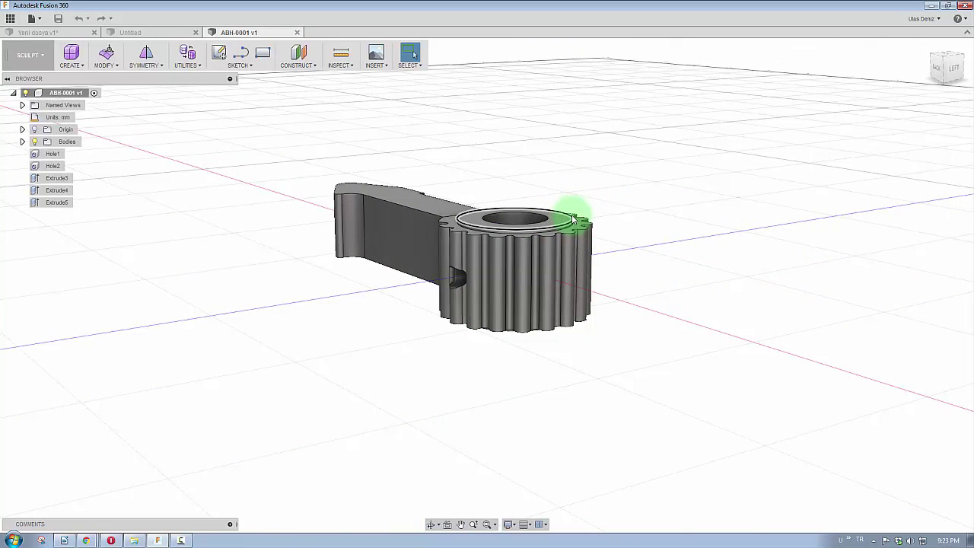
click(22, 105)
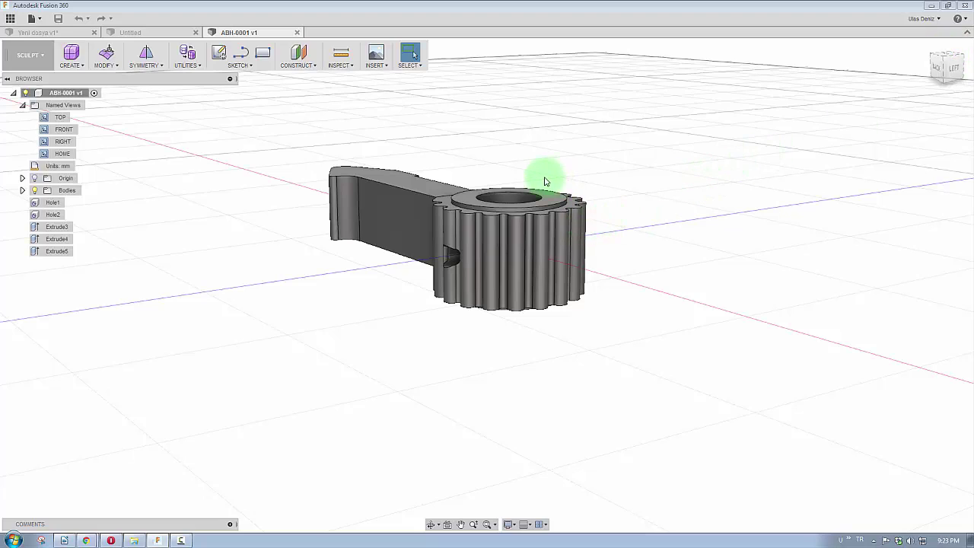
mouse_move(510, 165)
shift+middle_down()
mouse_move(538, 168)
mouse_move(498, 174)
mouse_move(614, 167)
mouse_move(541, 217)
mouse_move(674, 240)
mouse_move(709, 235)
mouse_move(672, 310)
mouse_move(687, 316)
mouse_move(510, 331)
mouse_move(384, 370)
mouse_move(496, 376)
mouse_move(675, 362)
mouse_move(779, 464)
mouse_move(696, 365)
shift+middle_up()
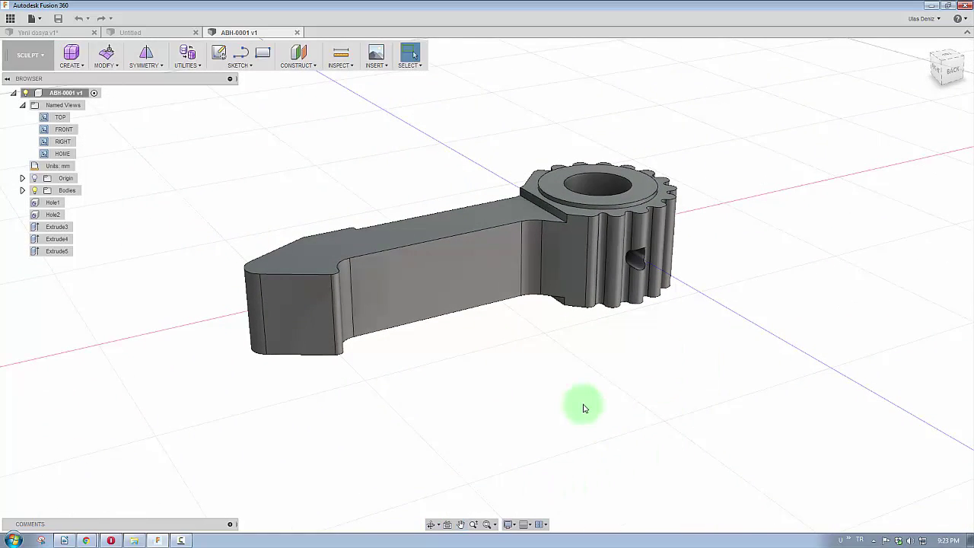
scroll(632, 350, down, 3)
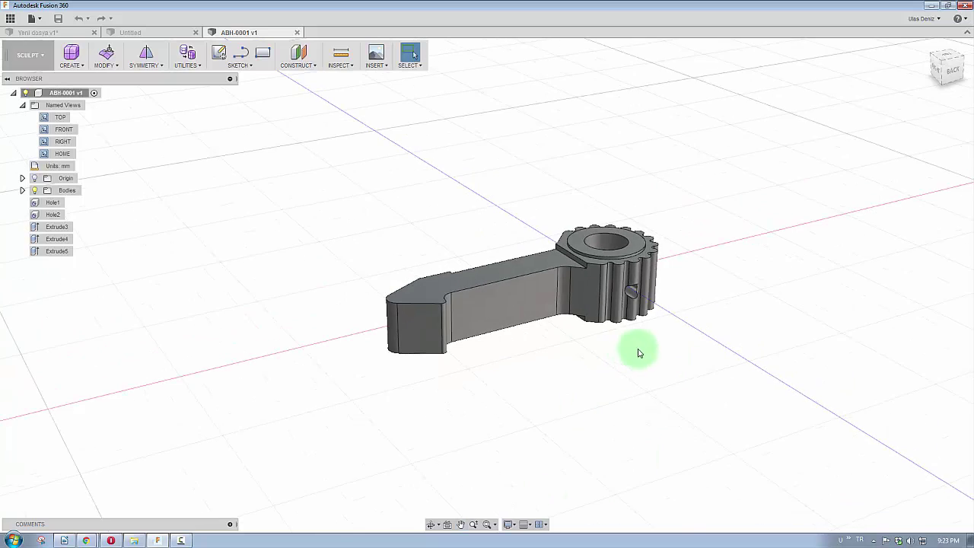
scroll(601, 320, down, 2)
scroll(501, 376, down, 2)
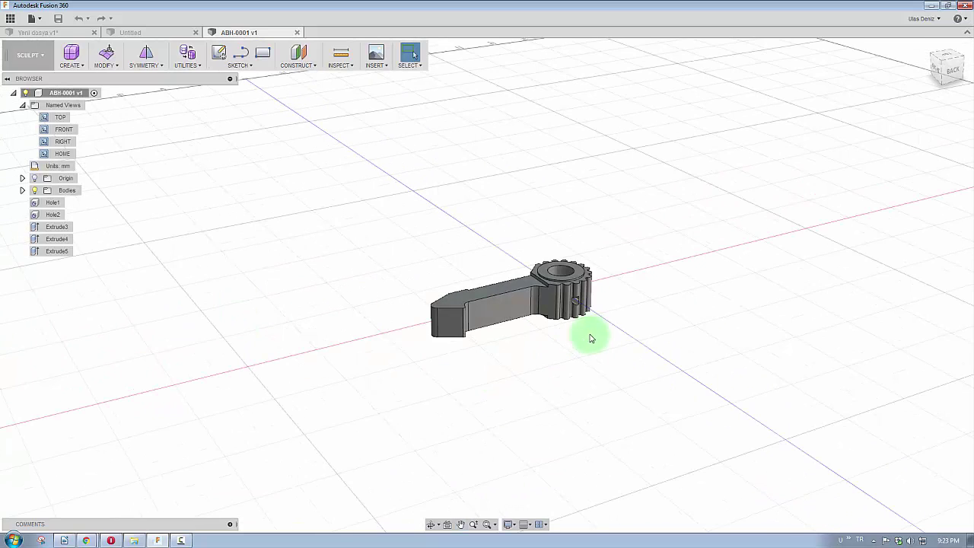
shift+middle_drag(628, 318, 604, 320)
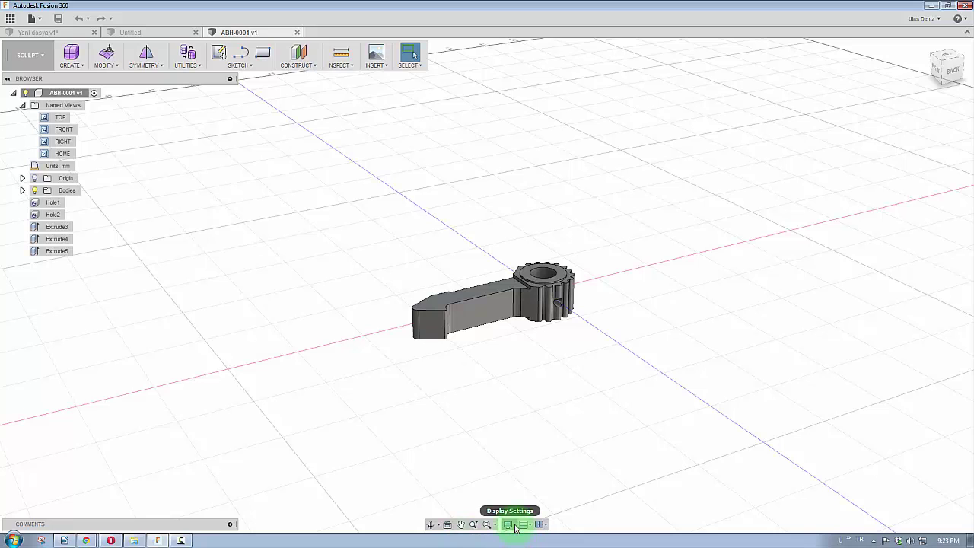
click(515, 525)
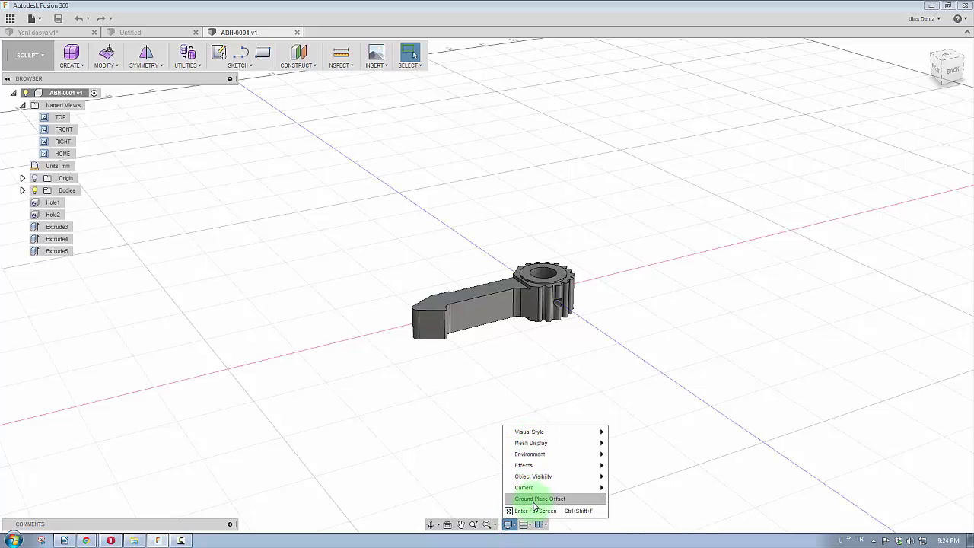
mouse_move(529, 455)
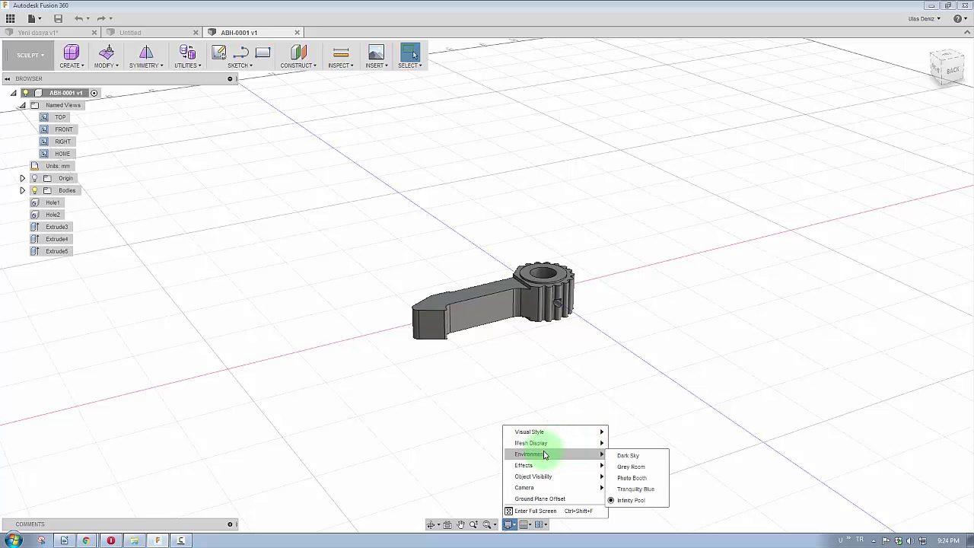
click(864, 212)
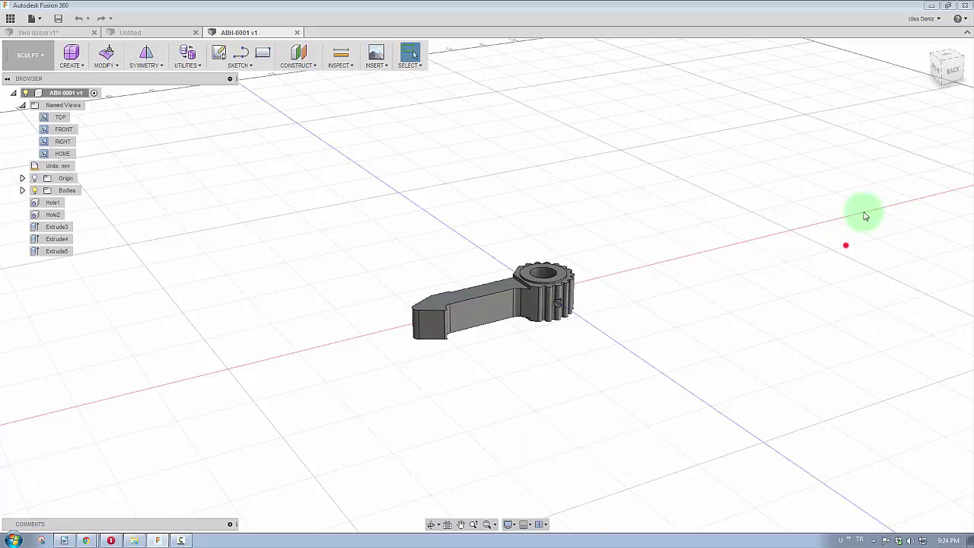
click(965, 23)
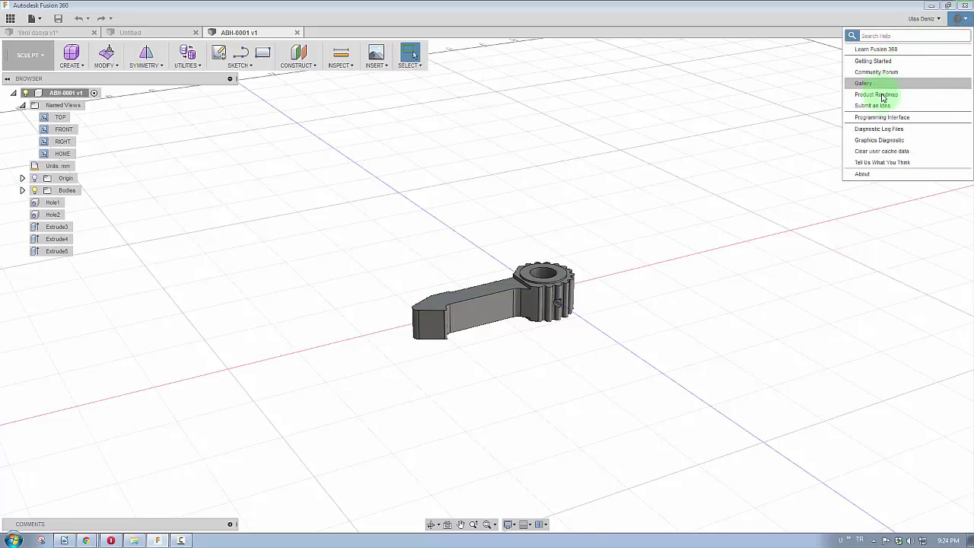
click(872, 175)
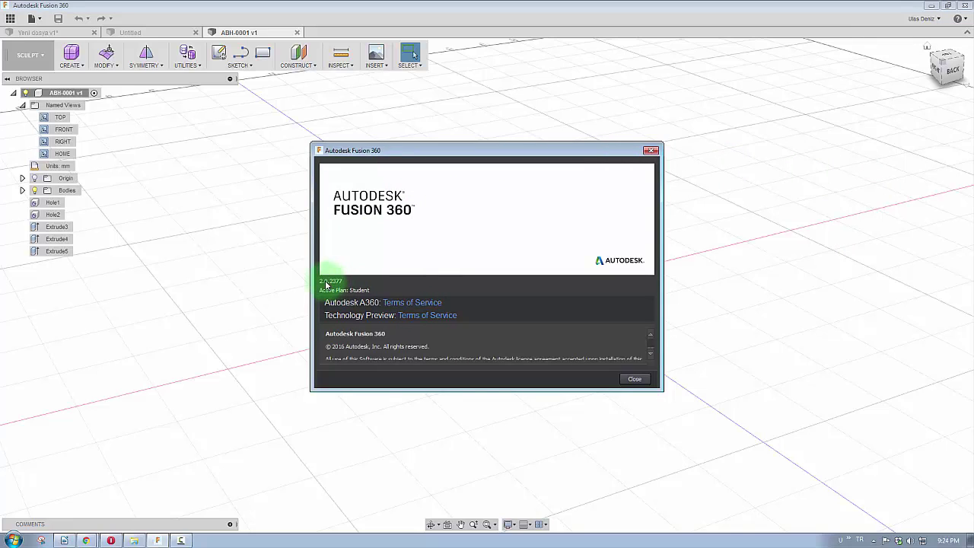
click(652, 151)
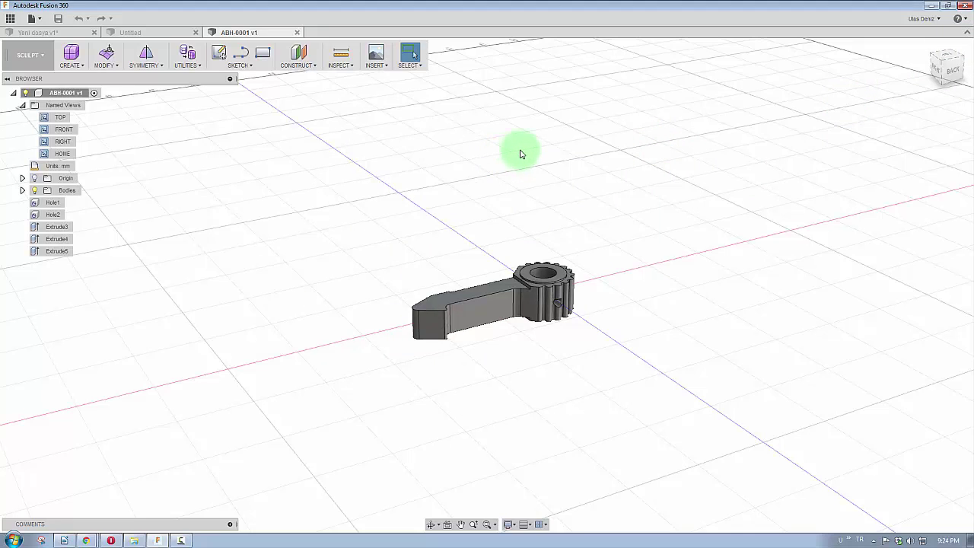
middle_drag(618, 330, 625, 308)
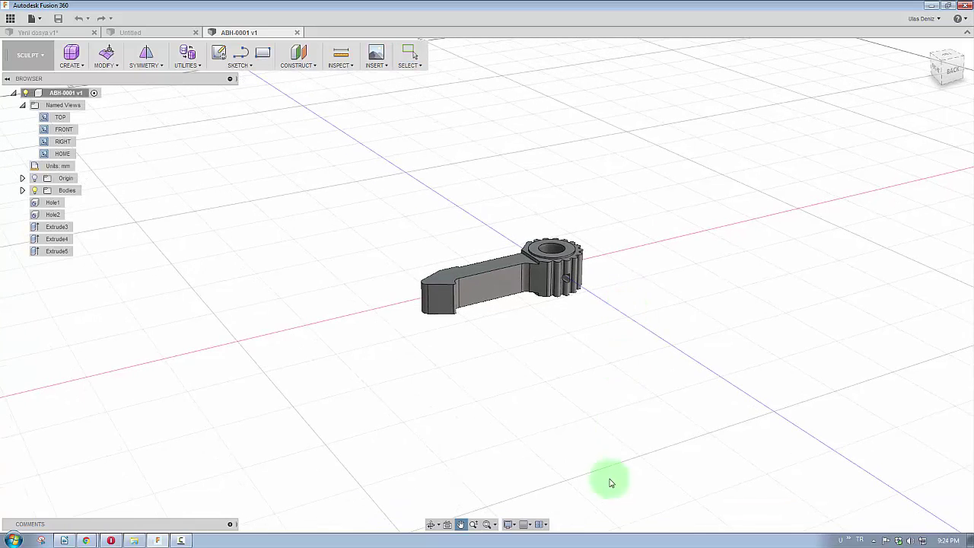
middle_drag(602, 434, 604, 422)
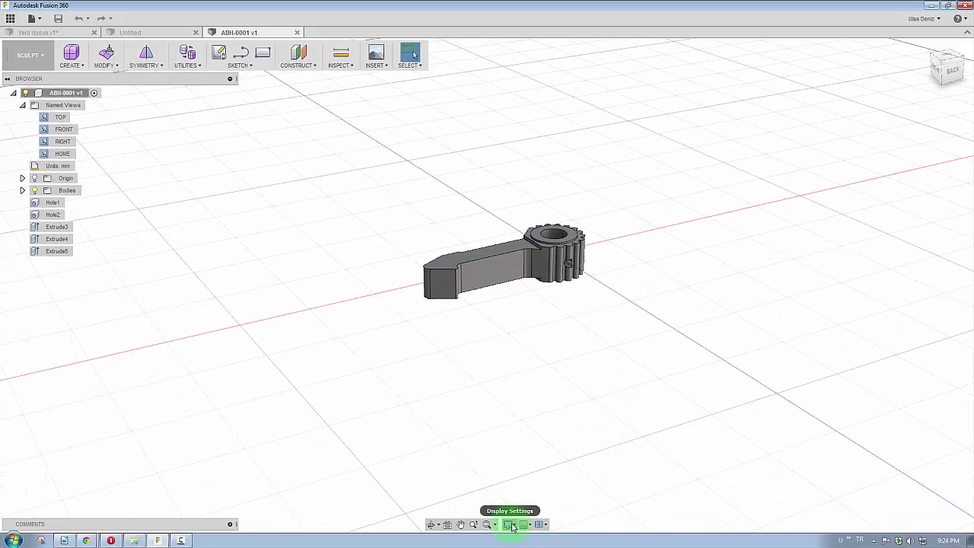
Switch the part to the plain Shaded visual style and view the whole arm from above
click(516, 526)
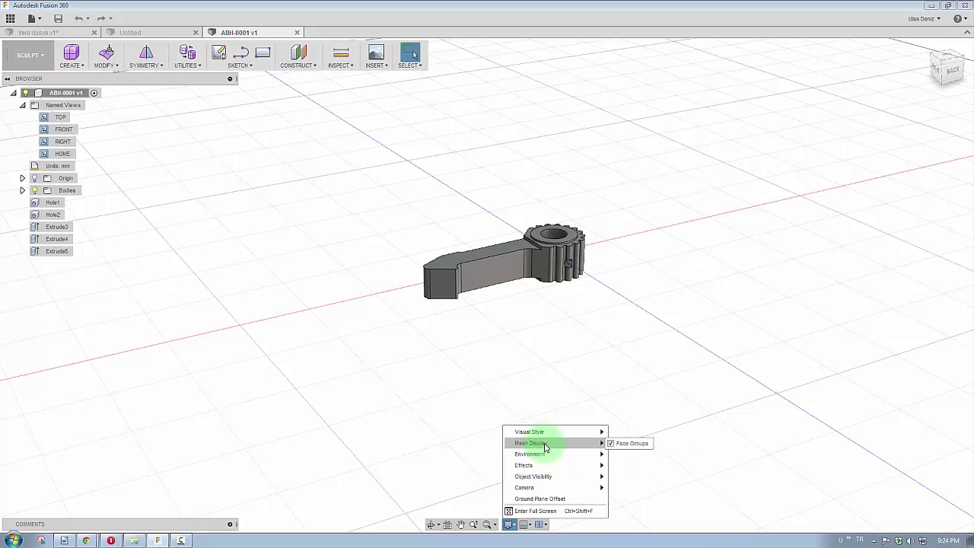
mouse_move(530, 431)
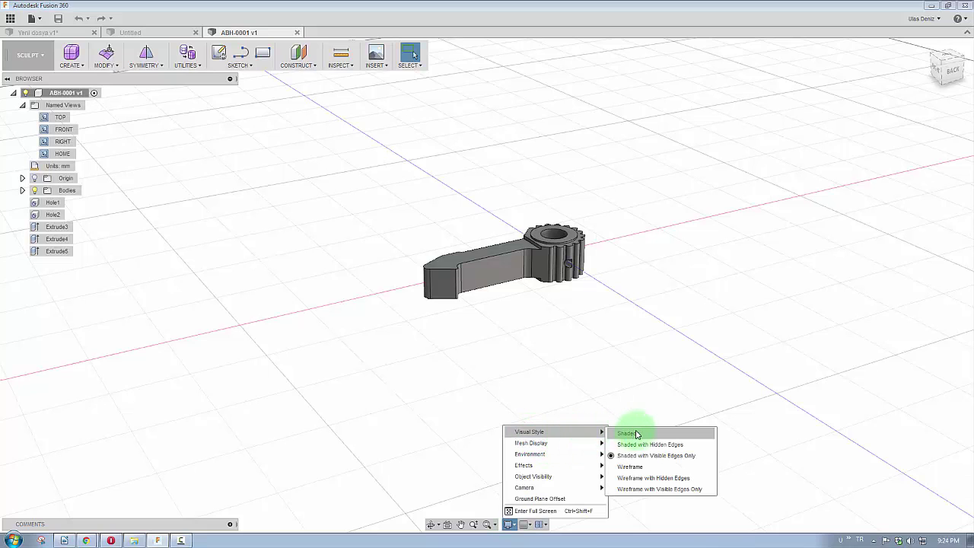
click(633, 436)
shift+middle_drag(505, 278, 561, 319)
scroll(492, 370, up, 3)
scroll(510, 417, down, 3)
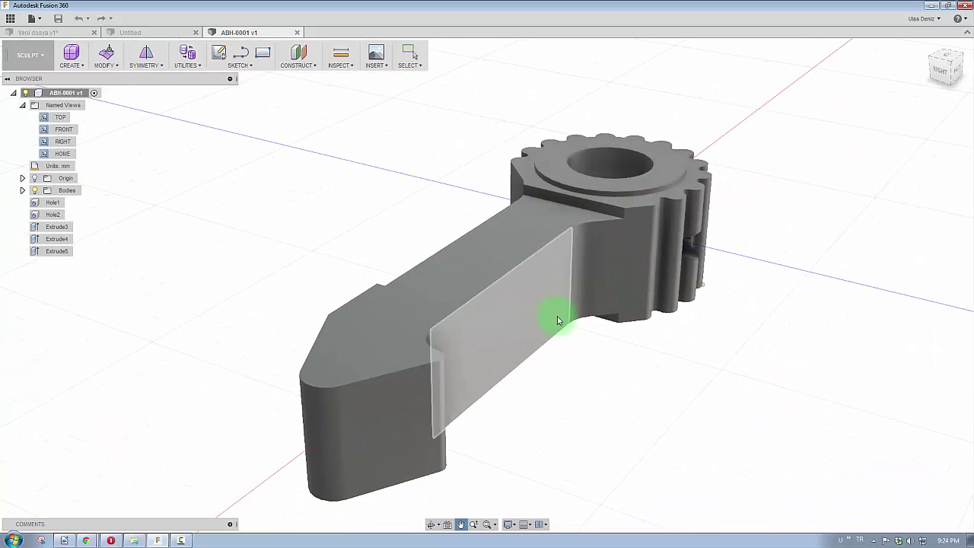
scroll(571, 327, up, 2)
scroll(563, 382, down, 2)
shift+middle_drag(576, 355, 573, 358)
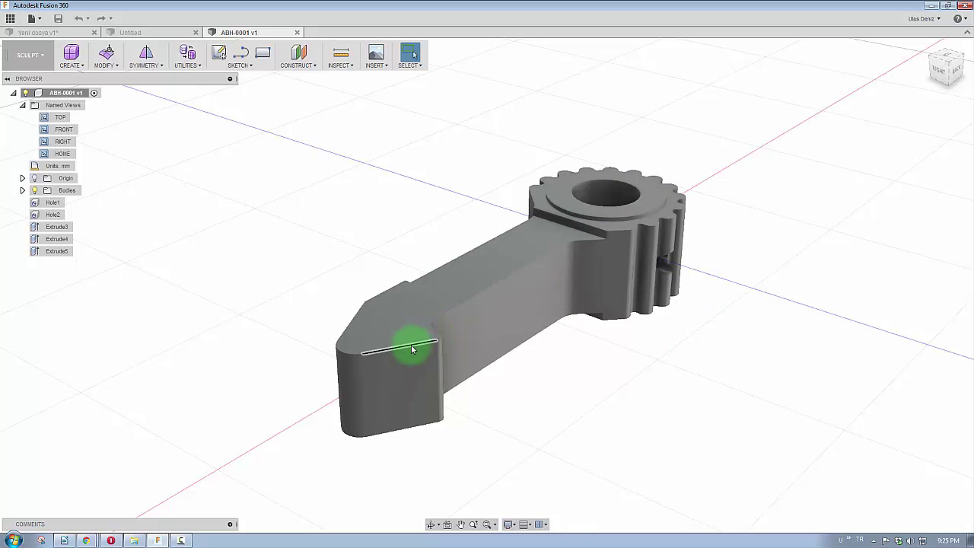
Try Shaded with Hidden Edges, then settle on Shaded with Visible Edges Only
click(510, 525)
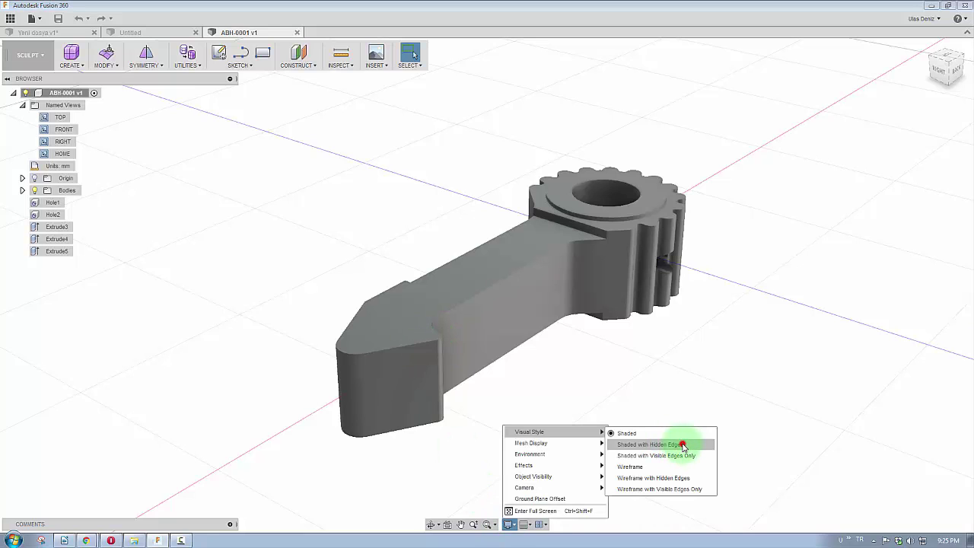
click(682, 446)
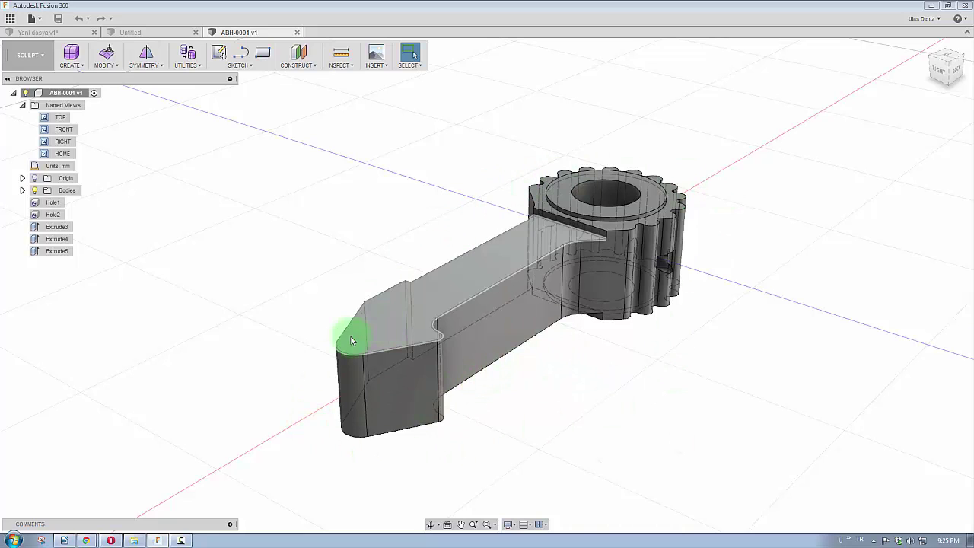
click(512, 526)
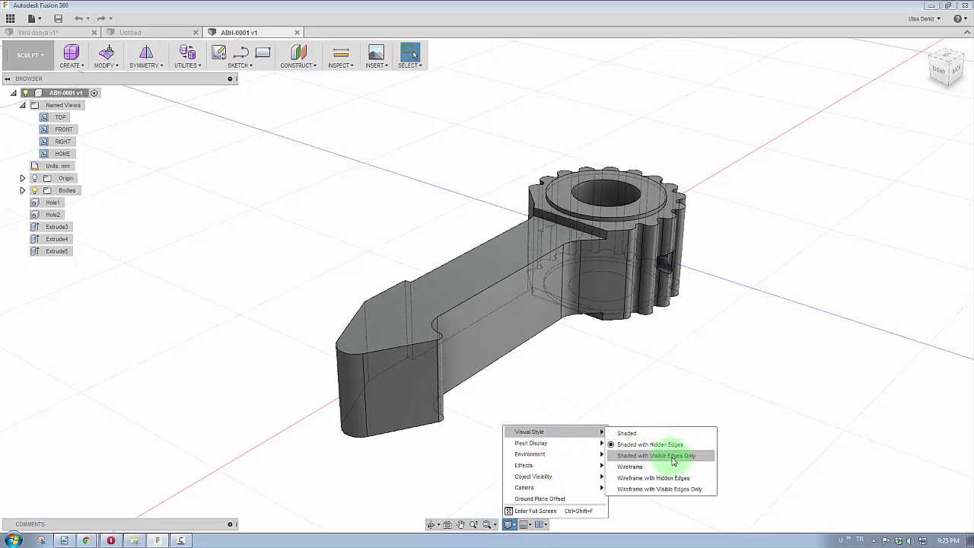
click(674, 456)
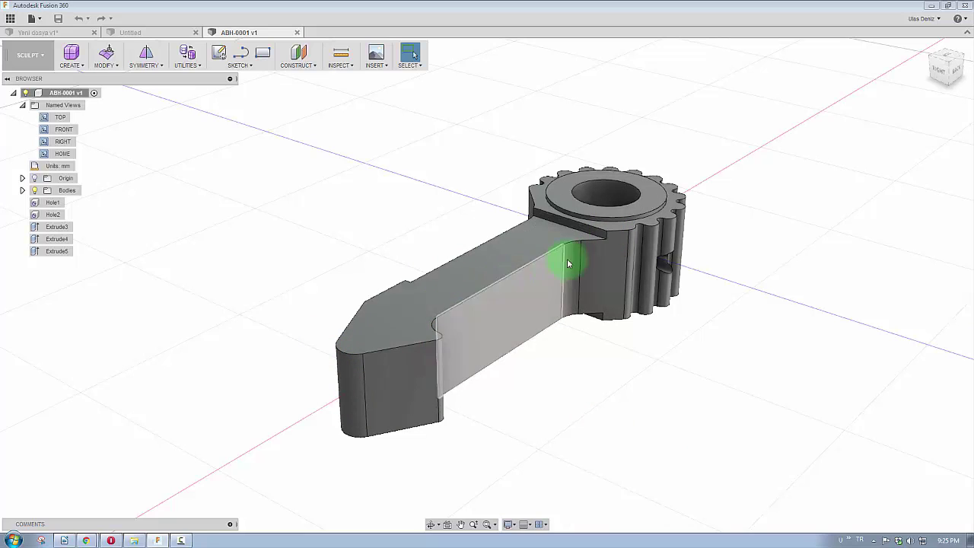
Switch the part to the Wireframe visual style and orbit it to a new angle
click(515, 525)
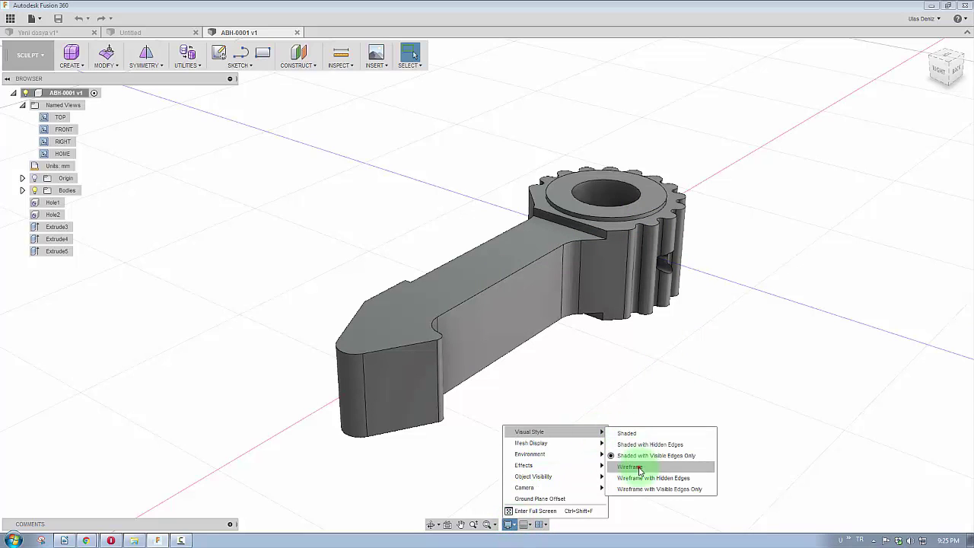
click(639, 468)
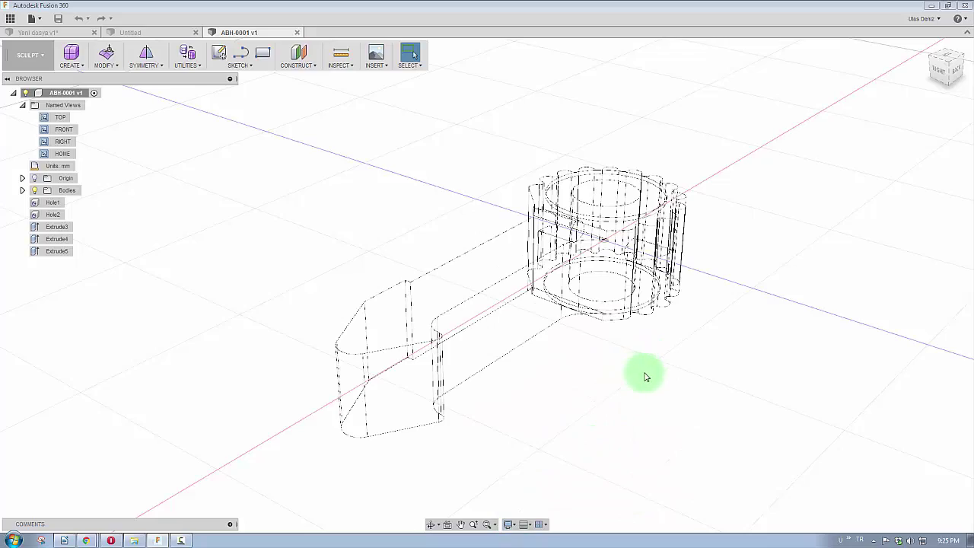
shift+middle_drag(636, 376, 635, 368)
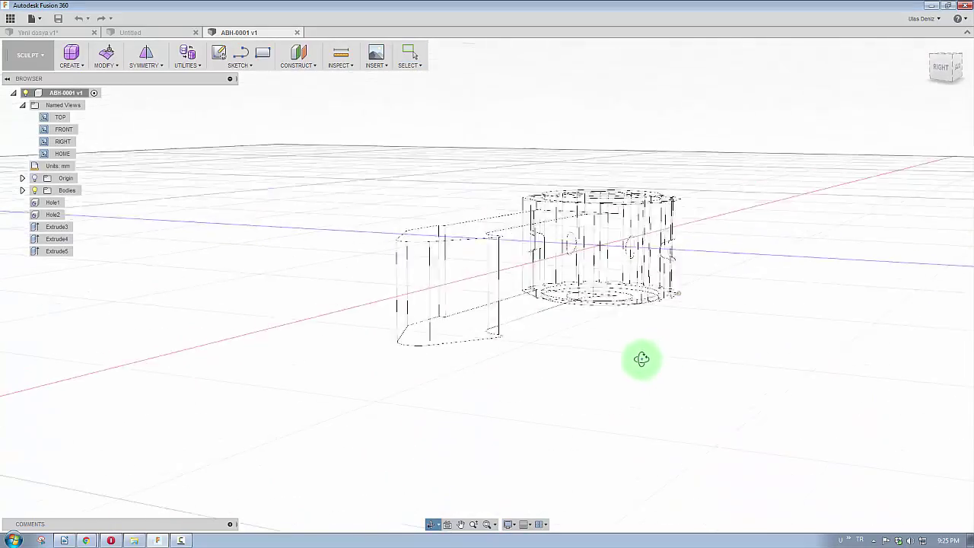
drag(635, 368, 471, 363)
key(Escape)
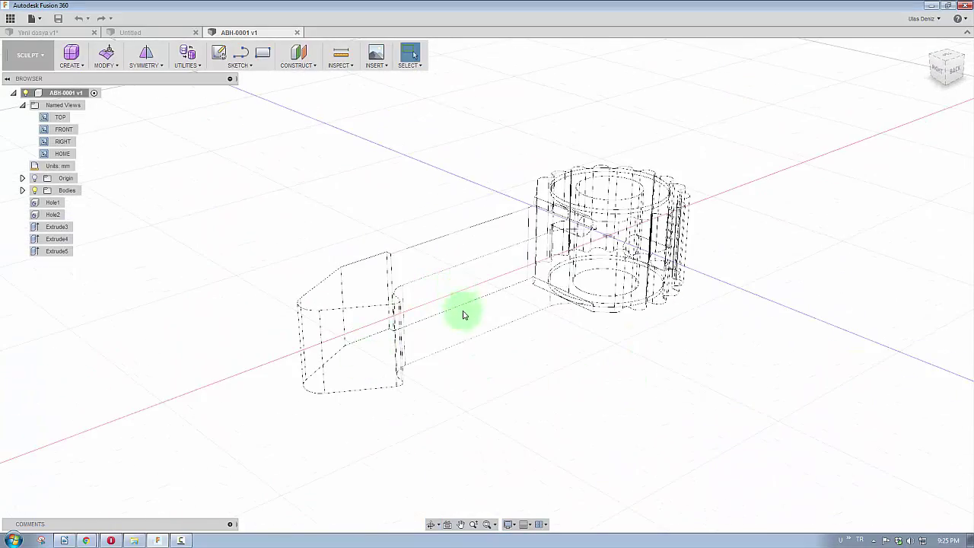
Try Wireframe with Hidden Edges, then Wireframe with Visible Edges Only, with the arm pointing left
click(511, 526)
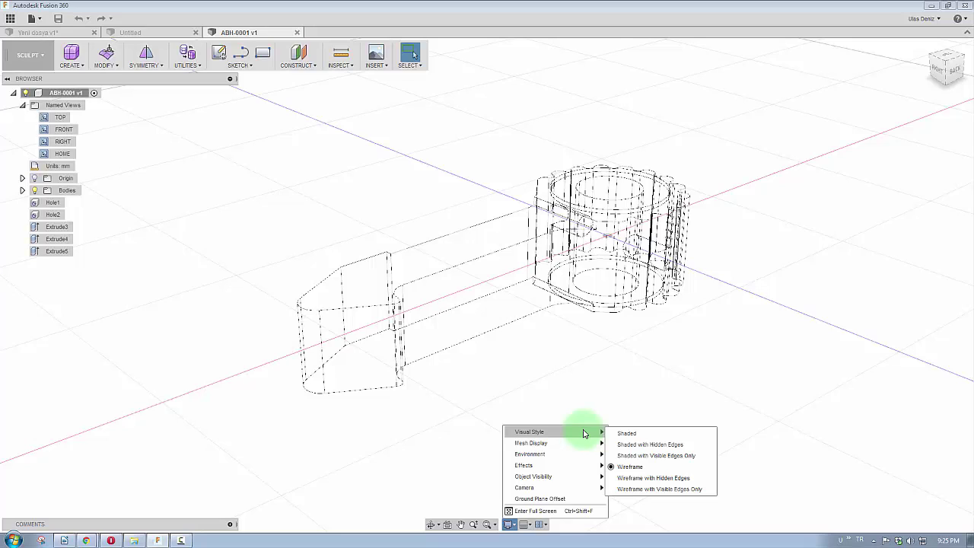
mouse_move(530, 432)
click(667, 481)
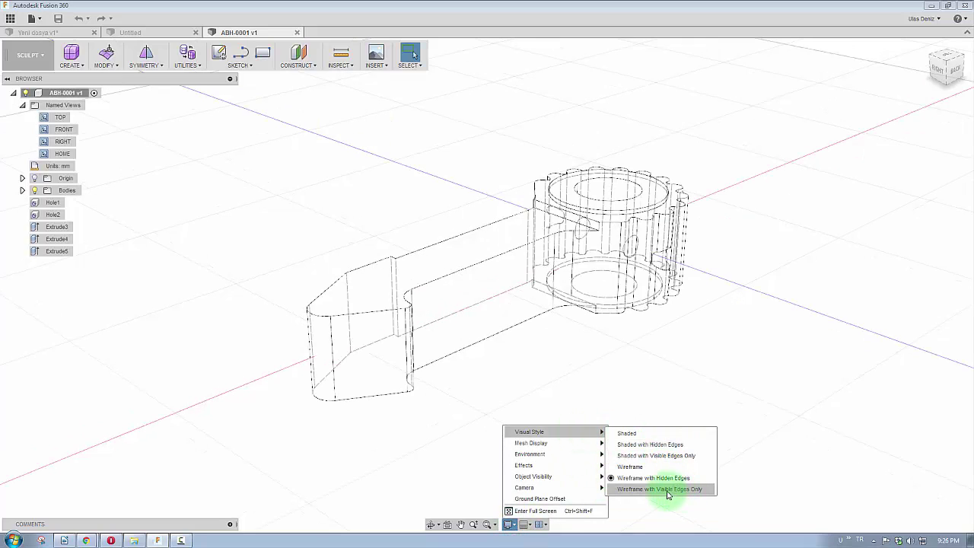
click(685, 493)
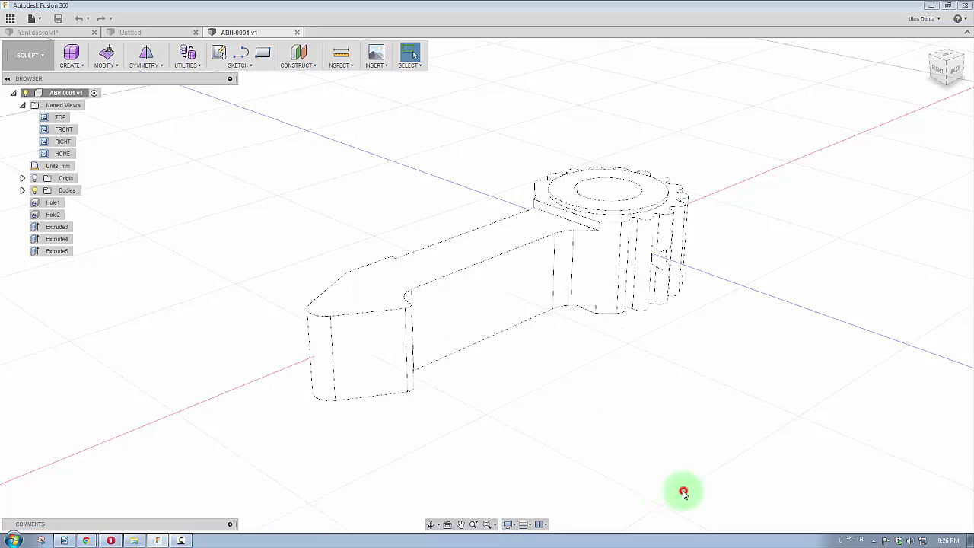
mouse_move(528, 337)
shift+middle_down()
mouse_move(558, 344)
mouse_move(537, 322)
mouse_move(476, 322)
mouse_move(476, 348)
mouse_move(525, 341)
mouse_move(498, 418)
mouse_move(551, 371)
mouse_move(537, 415)
shift+middle_up()
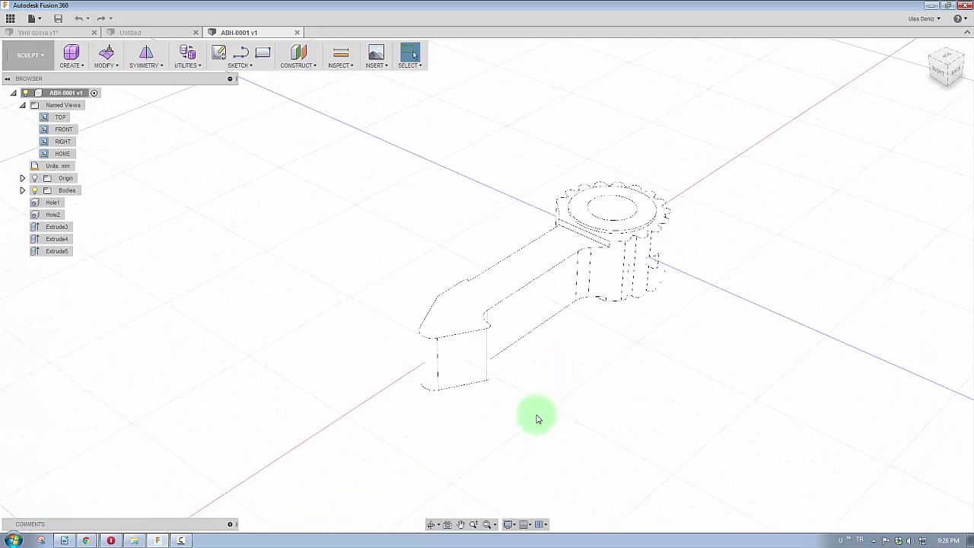
scroll(586, 428, down, 3)
mouse_move(567, 381)
shift+middle_down()
mouse_move(587, 383)
mouse_move(578, 378)
shift+middle_up()
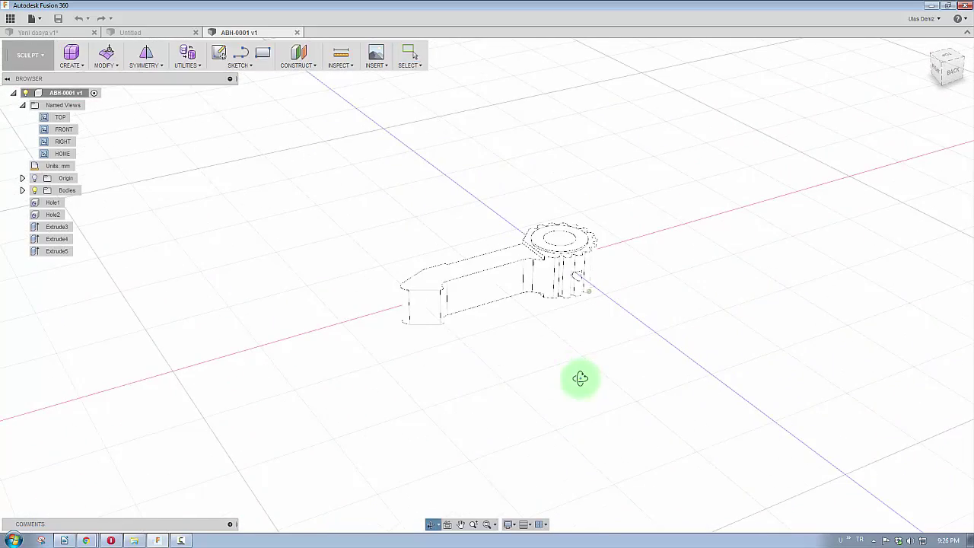
Uncheck Layout Grid in Grid and Snaps, leaving the wireframe part on a gridless canvas
click(527, 525)
click(553, 490)
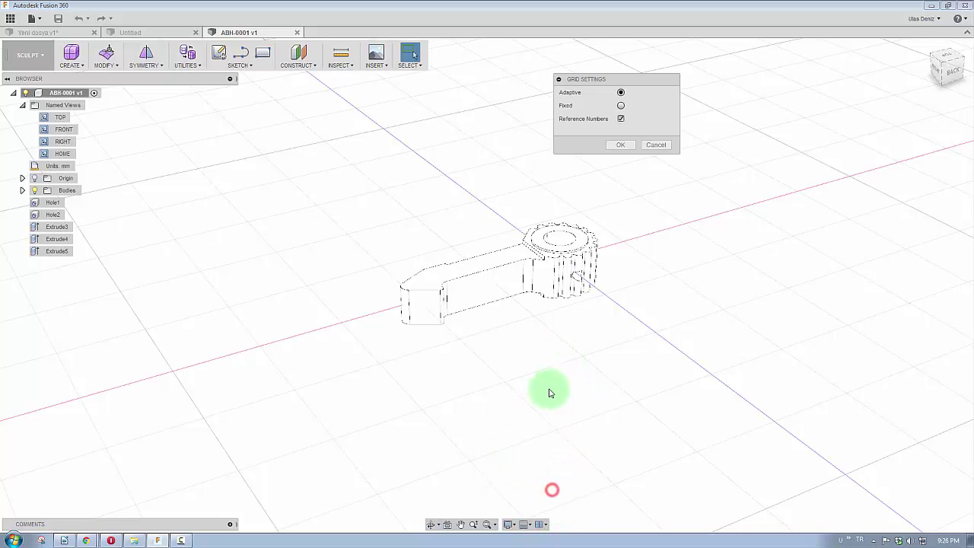
click(653, 146)
click(528, 526)
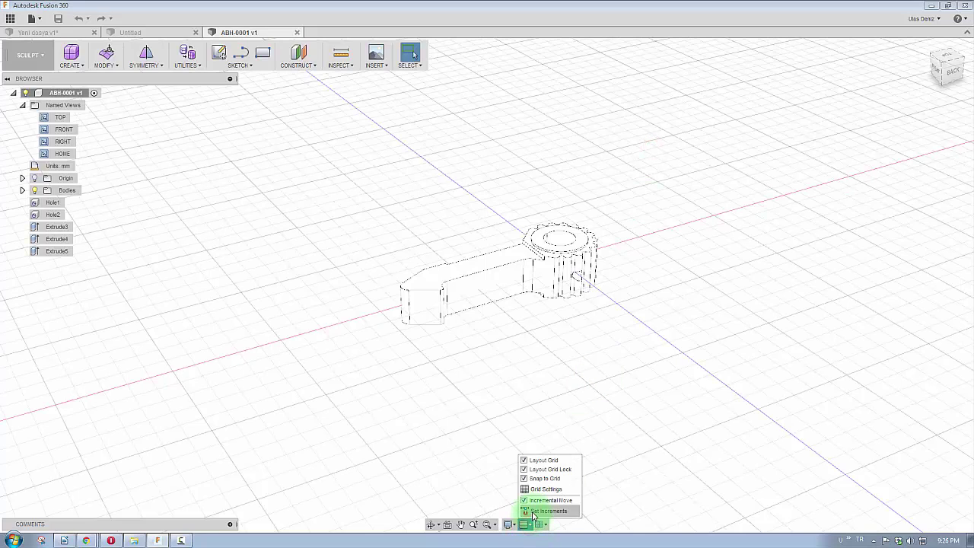
click(527, 460)
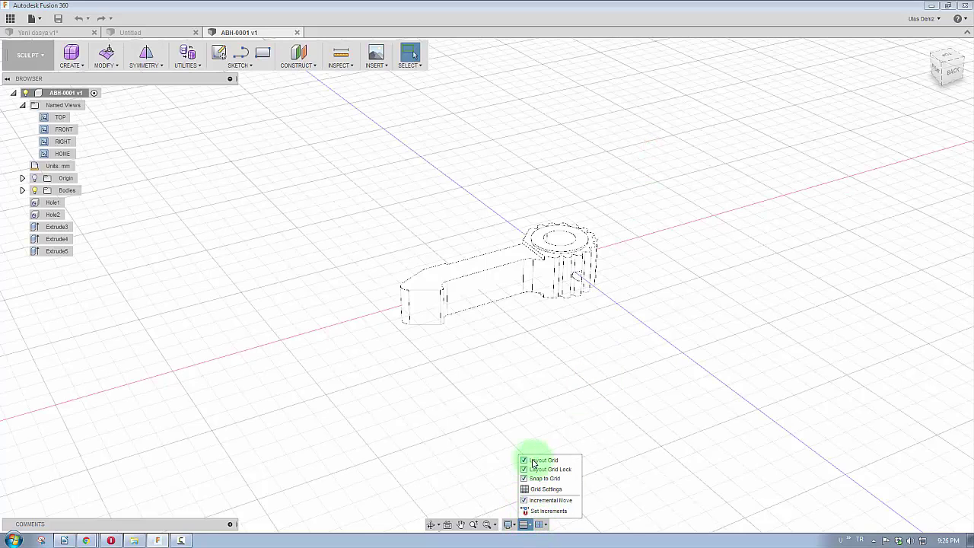
mouse_move(550, 390)
middle_down()
mouse_move(616, 391)
mouse_move(618, 296)
mouse_move(617, 394)
mouse_move(646, 355)
mouse_move(604, 344)
mouse_move(540, 352)
mouse_move(665, 365)
middle_up()
click(513, 525)
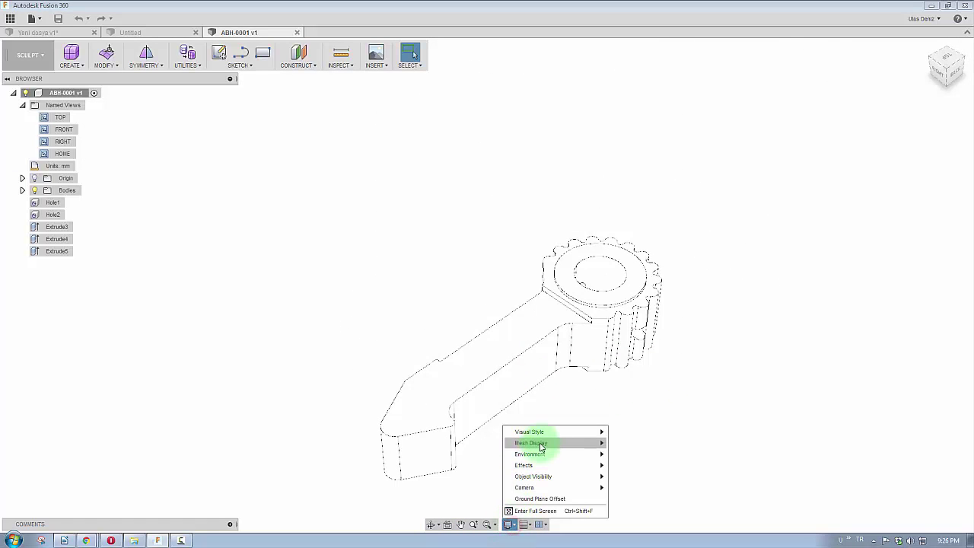
mouse_move(540, 431)
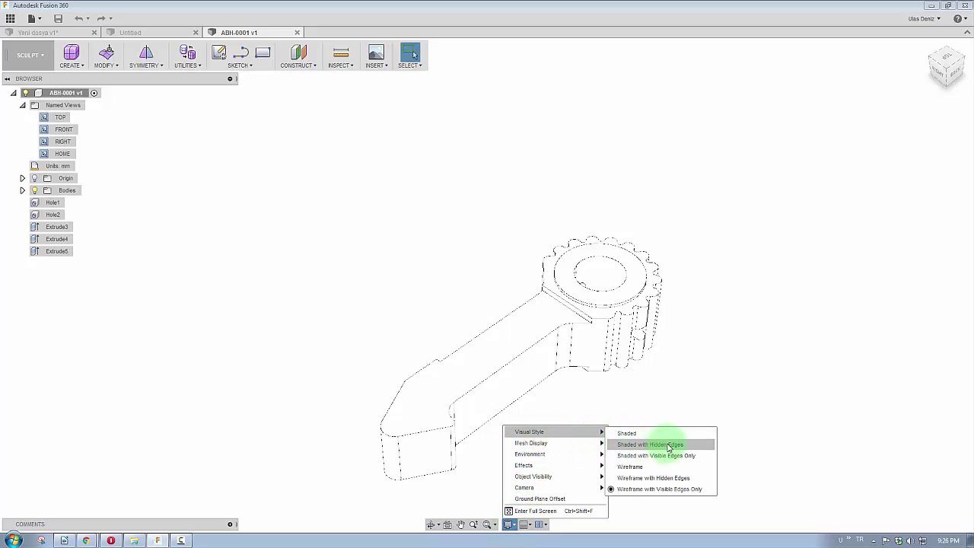
Change the visual style to Shaded with Hidden Edges, then Shaded with Visible Edges Only
click(632, 445)
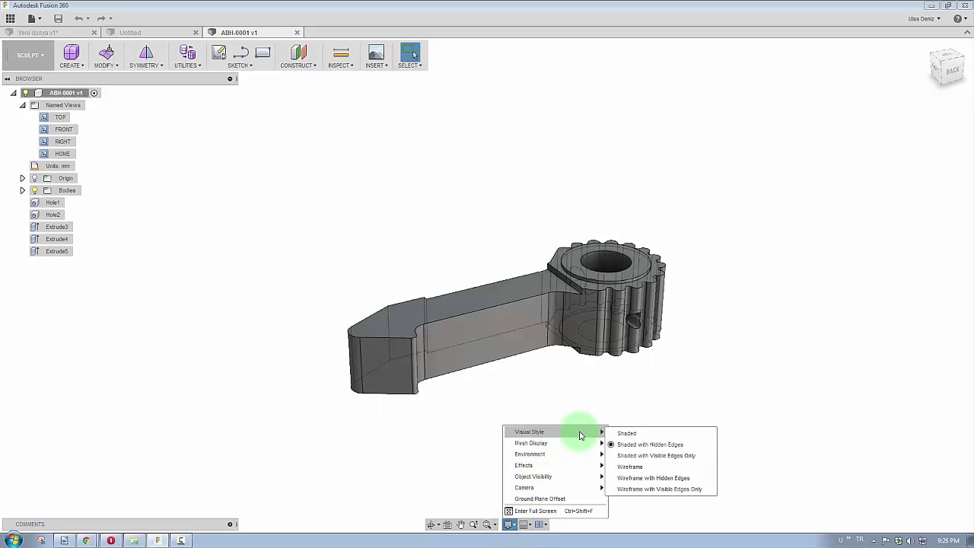
click(675, 456)
mouse_move(480, 389)
middle_down()
mouse_move(541, 375)
mouse_move(535, 413)
mouse_move(500, 413)
mouse_move(568, 416)
mouse_move(517, 415)
middle_up()
key(Escape)
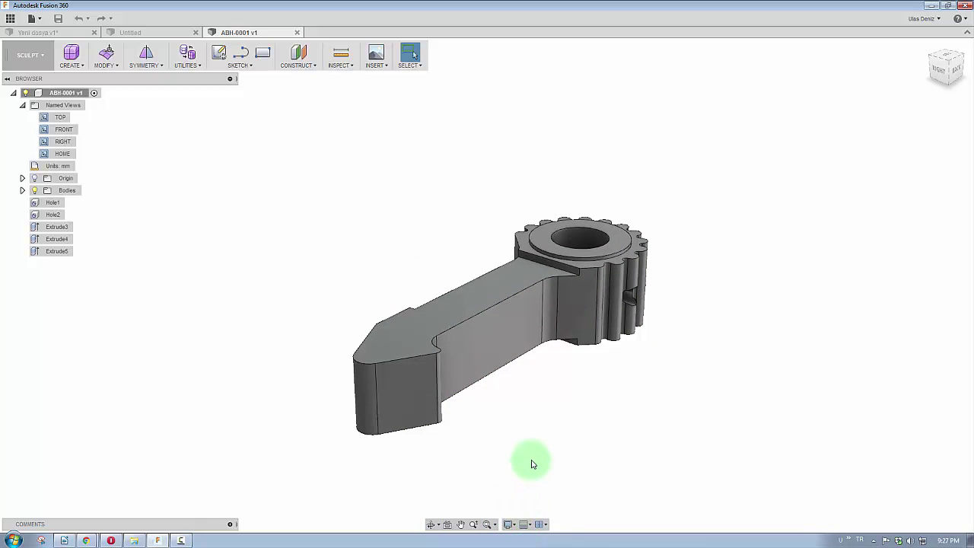
click(509, 524)
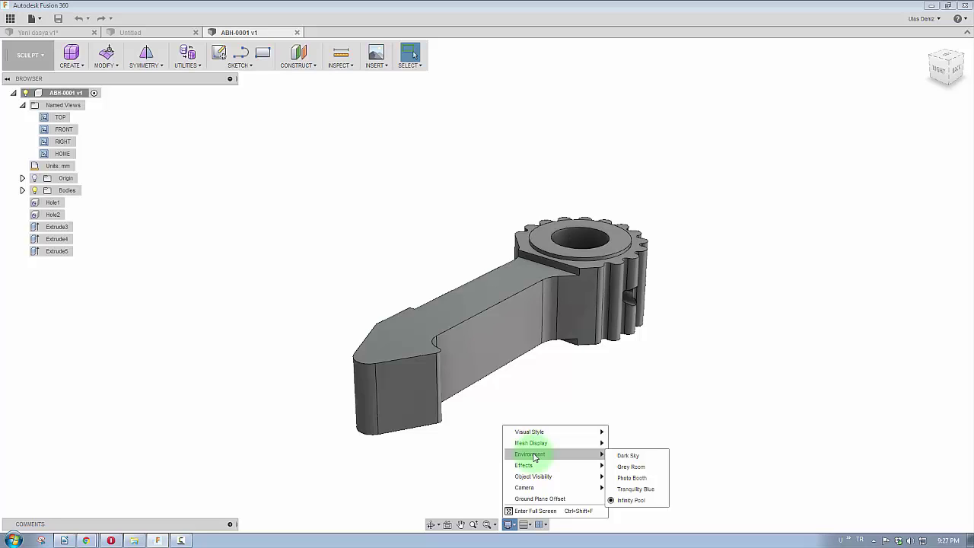
Apply the Dark Sky environment and orbit around the gear lever
click(563, 455)
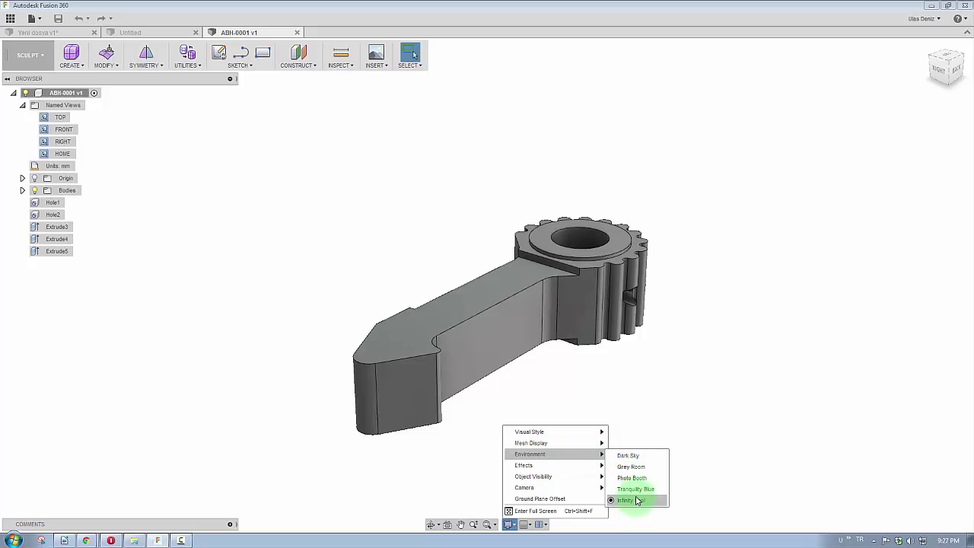
click(635, 456)
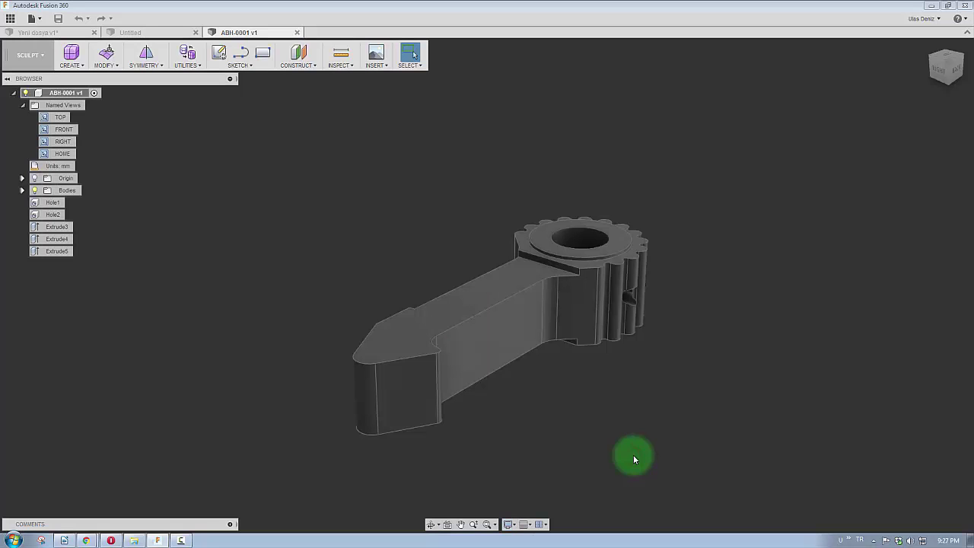
mouse_move(507, 397)
middle_down()
mouse_move(557, 403)
mouse_move(531, 322)
mouse_move(585, 376)
mouse_move(552, 373)
mouse_move(538, 347)
mouse_move(543, 386)
mouse_move(554, 363)
middle_up()
scroll(558, 403, down, 5)
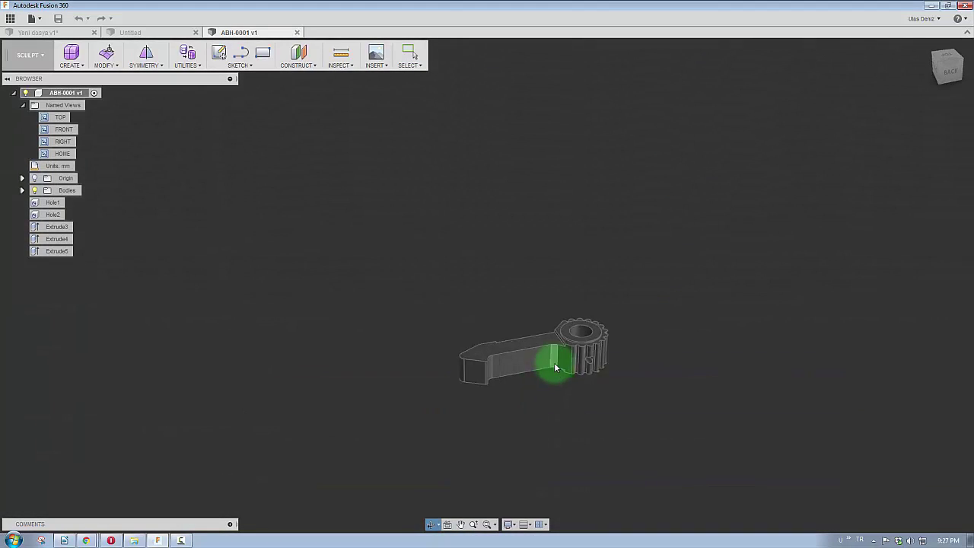
scroll(555, 363, up, 5)
mouse_move(605, 388)
shift+middle_down()
mouse_move(606, 408)
mouse_move(587, 363)
mouse_move(510, 486)
shift+middle_up()
Switch the environment to Grey Room and view the part from higher above
click(532, 534)
click(630, 464)
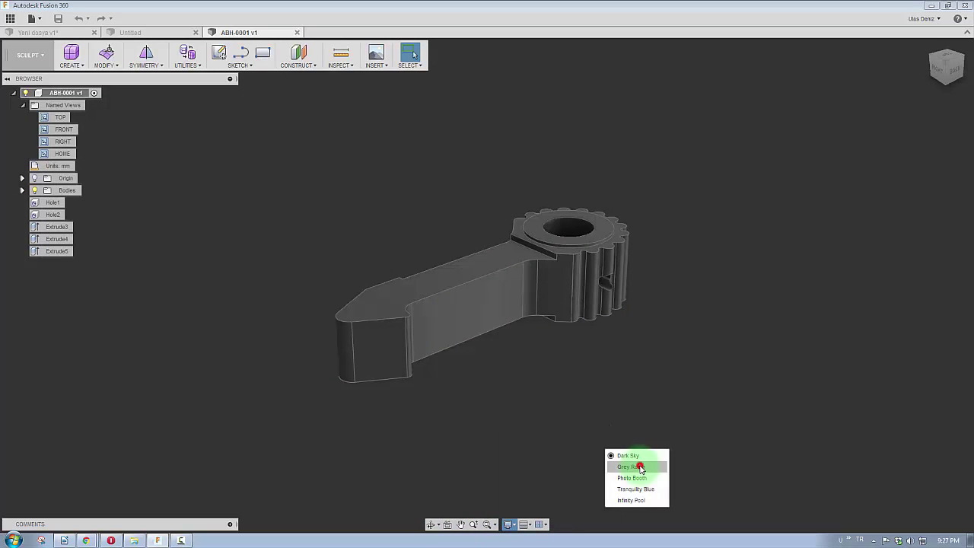
scroll(575, 359, down, 5)
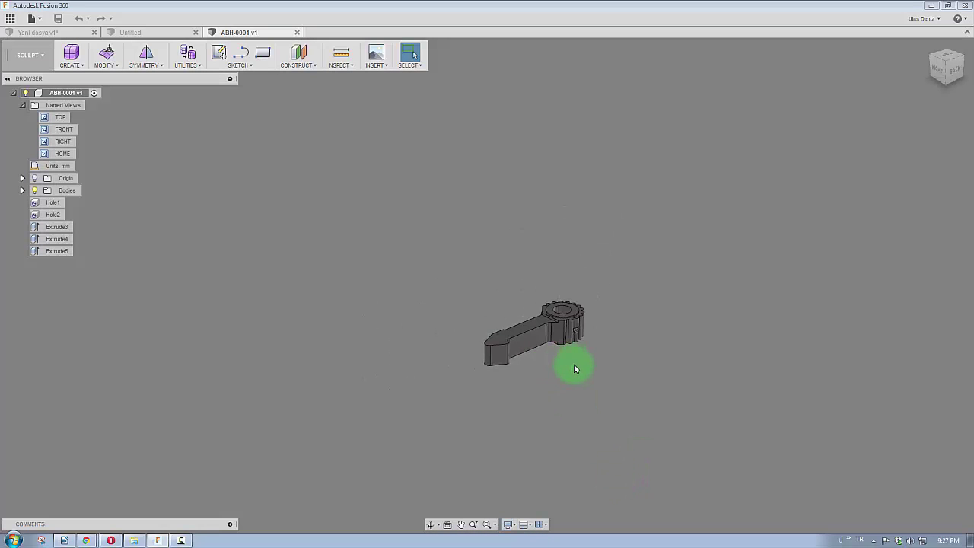
mouse_move(573, 364)
shift+middle_down()
mouse_move(550, 294)
mouse_move(575, 381)
shift+middle_up()
scroll(565, 340, up, 2)
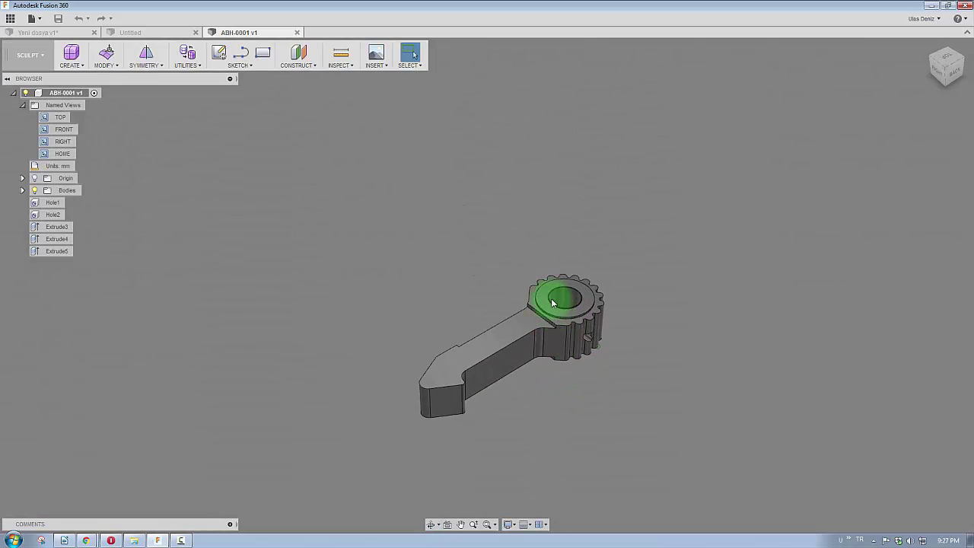
scroll(572, 333, up, 3)
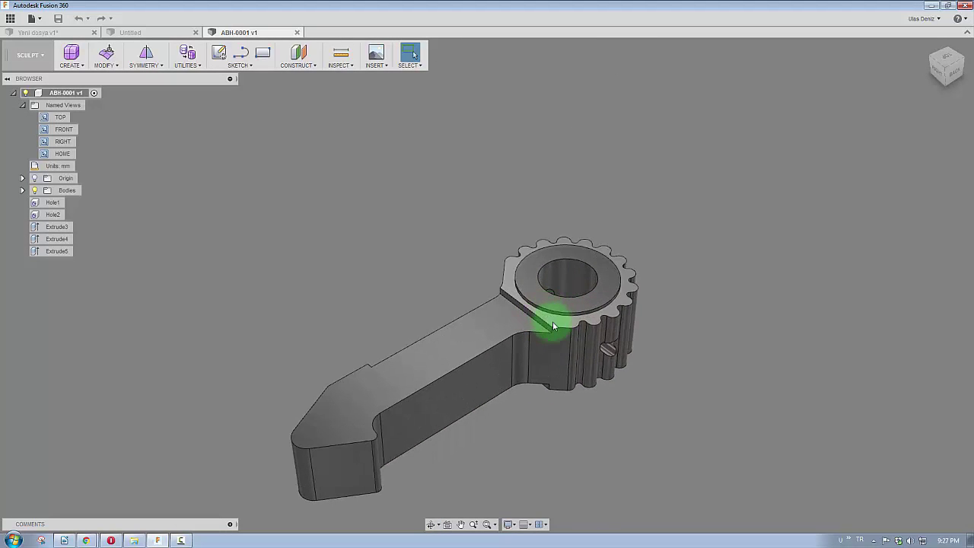
Apply the Photo Booth environment and orbit to a side view
click(515, 527)
mouse_move(548, 454)
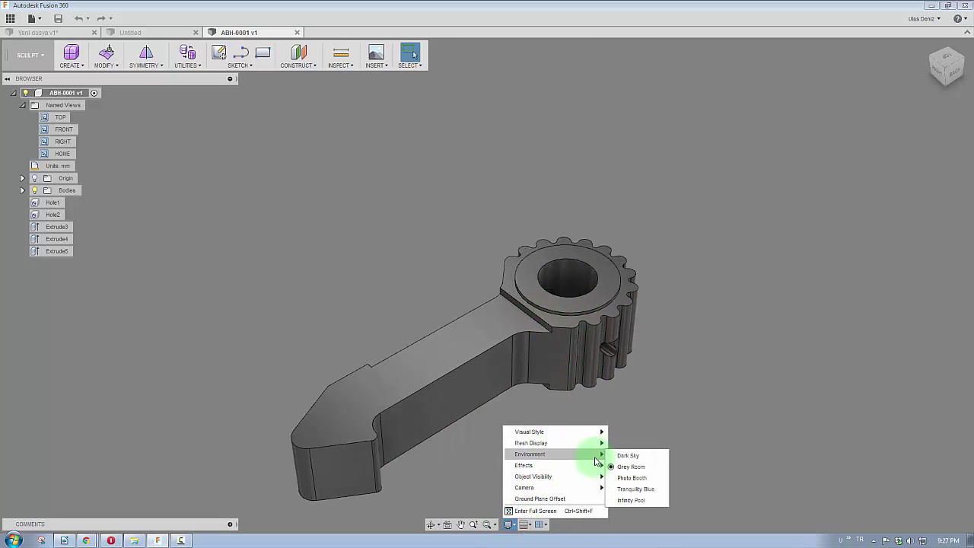
click(633, 478)
mouse_move(593, 446)
shift+middle_down()
mouse_move(589, 368)
mouse_move(609, 402)
mouse_move(583, 402)
mouse_move(602, 428)
shift+middle_up()
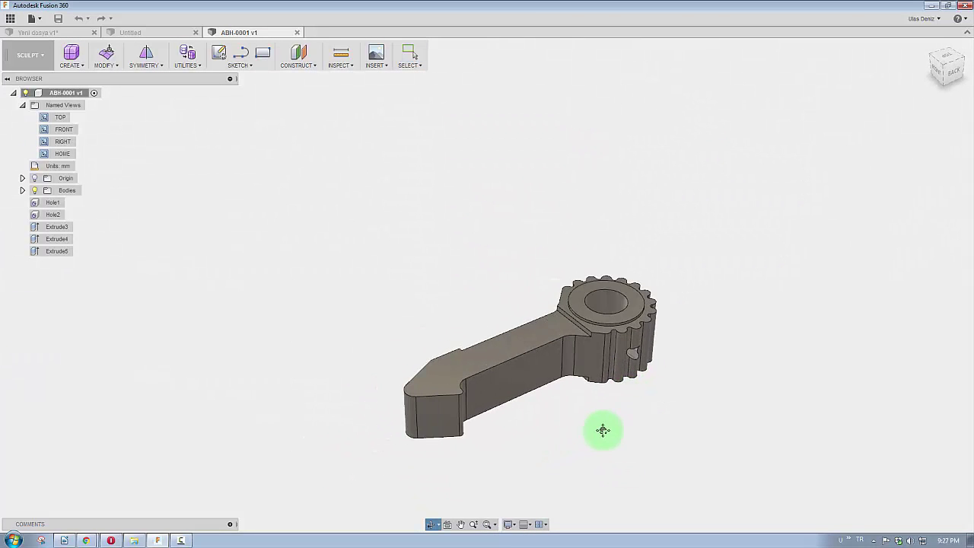
Apply the Tranquility Blue environment, viewing the part from below and the lit top side
click(515, 528)
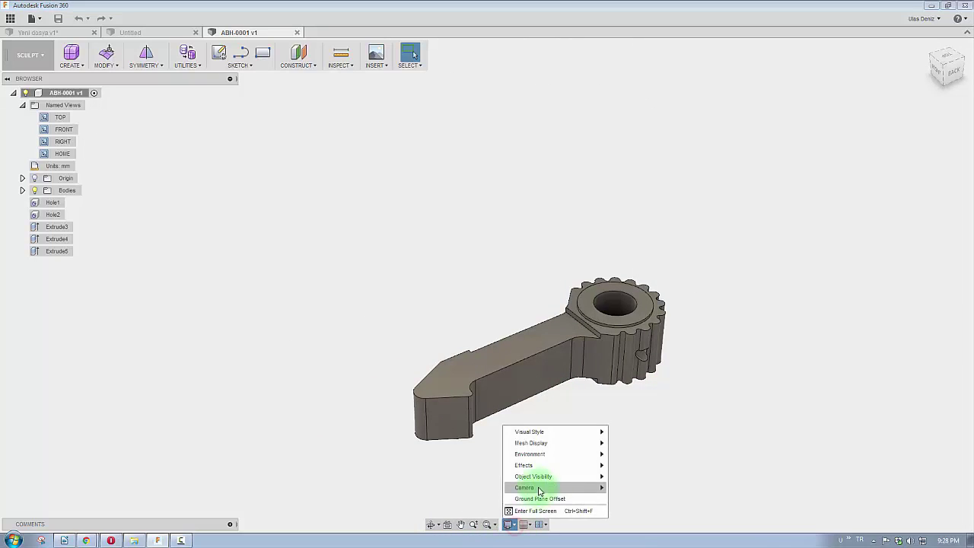
mouse_move(530, 454)
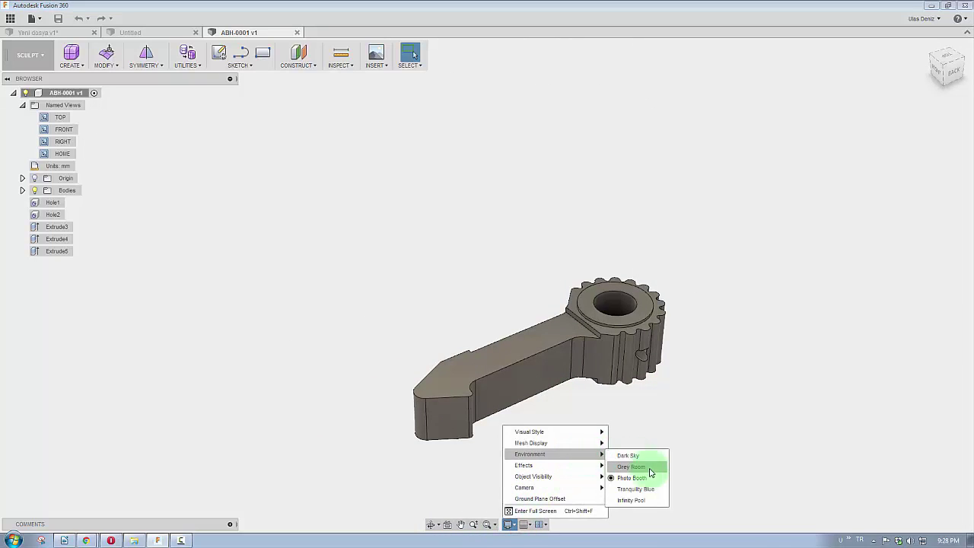
click(647, 491)
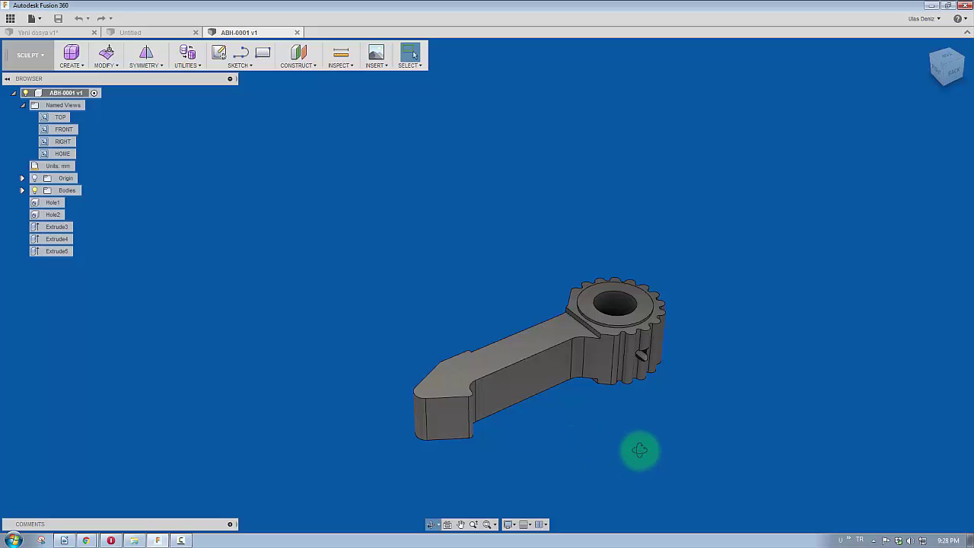
mouse_move(639, 450)
shift+middle_down()
mouse_move(620, 390)
mouse_move(616, 422)
mouse_move(642, 441)
mouse_move(604, 398)
mouse_move(605, 384)
mouse_move(626, 465)
mouse_move(583, 431)
mouse_move(495, 397)
mouse_move(537, 415)
mouse_move(535, 407)
mouse_move(615, 374)
mouse_move(602, 391)
mouse_move(549, 402)
mouse_move(572, 393)
mouse_move(583, 359)
shift+middle_up()
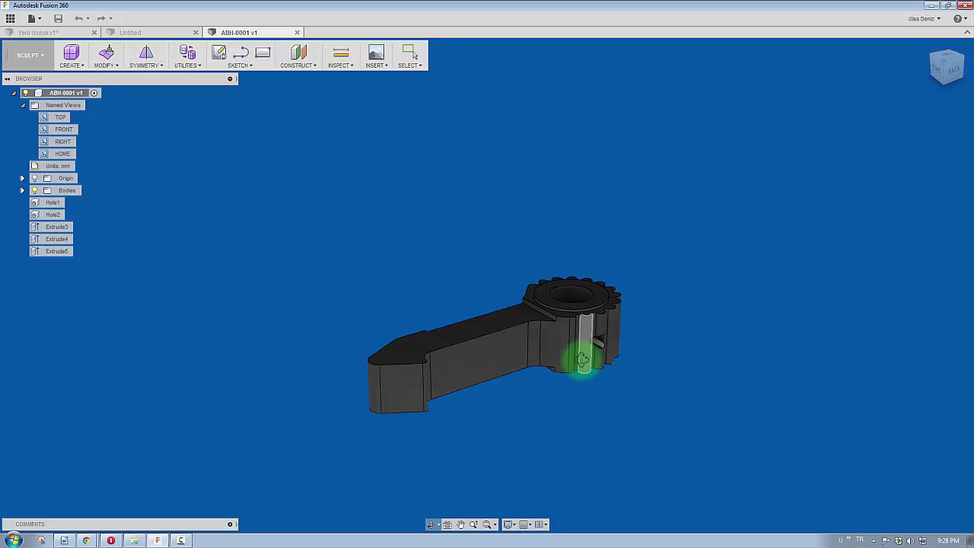
mouse_move(575, 398)
shift+middle_down()
mouse_move(555, 404)
mouse_move(561, 411)
mouse_move(555, 391)
mouse_move(571, 419)
mouse_move(561, 422)
mouse_move(470, 320)
mouse_move(517, 402)
mouse_move(510, 341)
mouse_move(523, 417)
shift+middle_up()
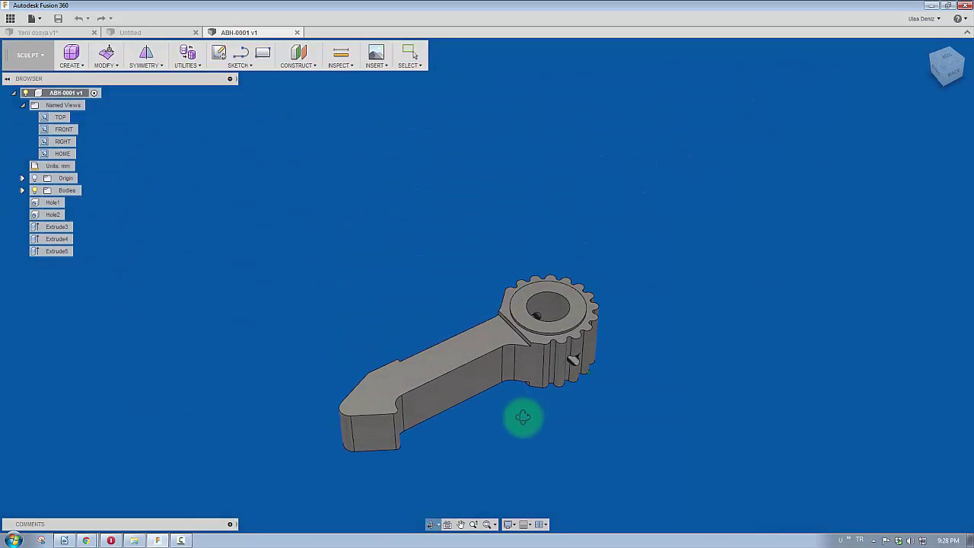
Change the environment to one with a white background and orbit toward the back
click(516, 526)
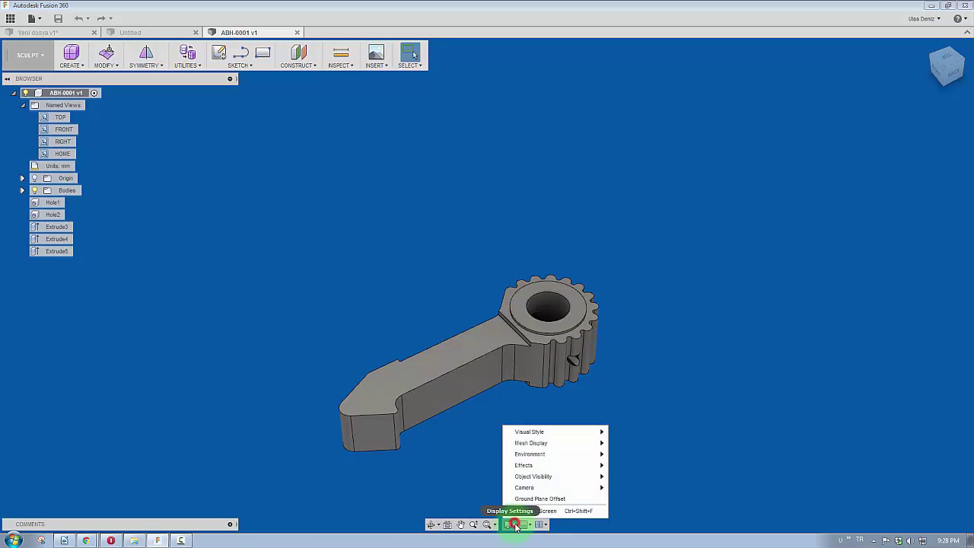
mouse_move(524, 488)
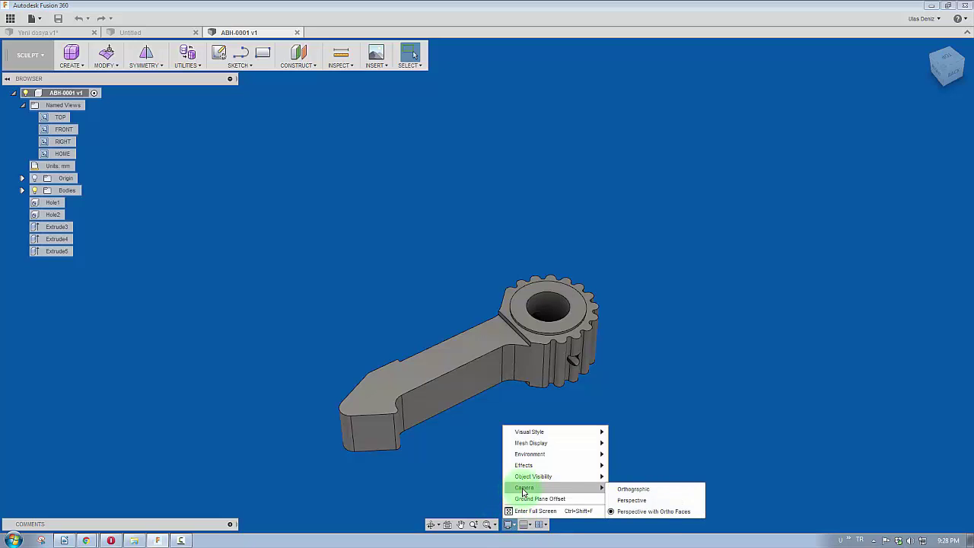
click(638, 500)
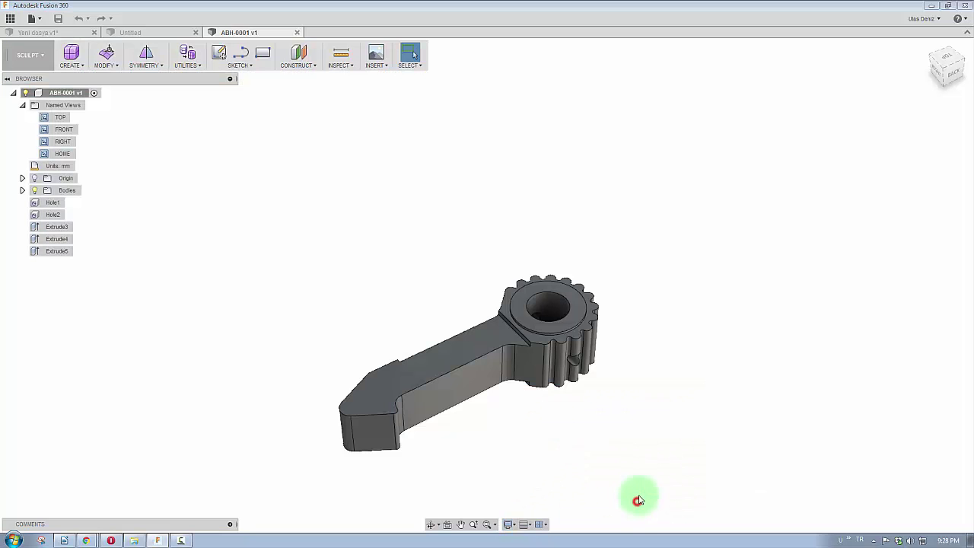
mouse_move(628, 437)
shift+middle_down()
mouse_move(646, 394)
mouse_move(665, 429)
shift+middle_up()
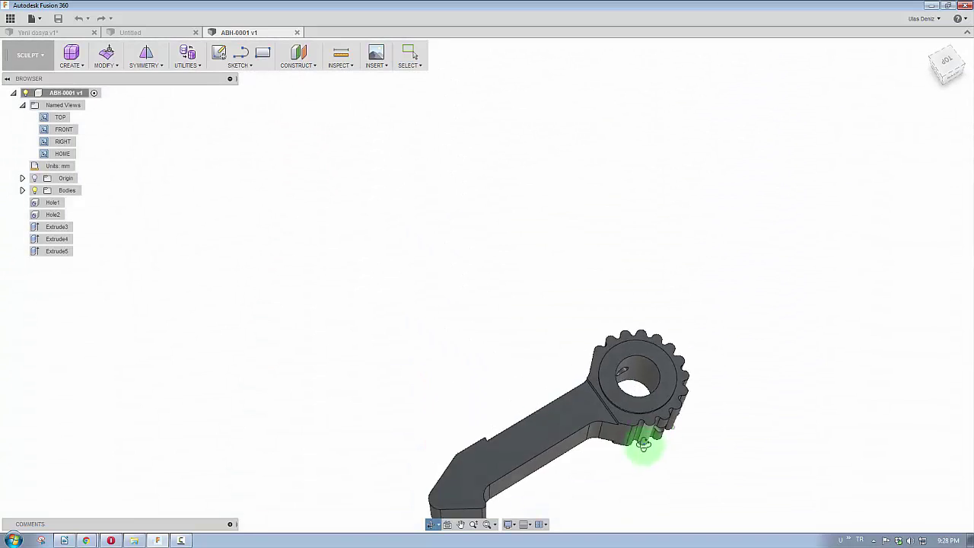
Zoom far out to reveal the environment dome surrounding the small part
click(510, 525)
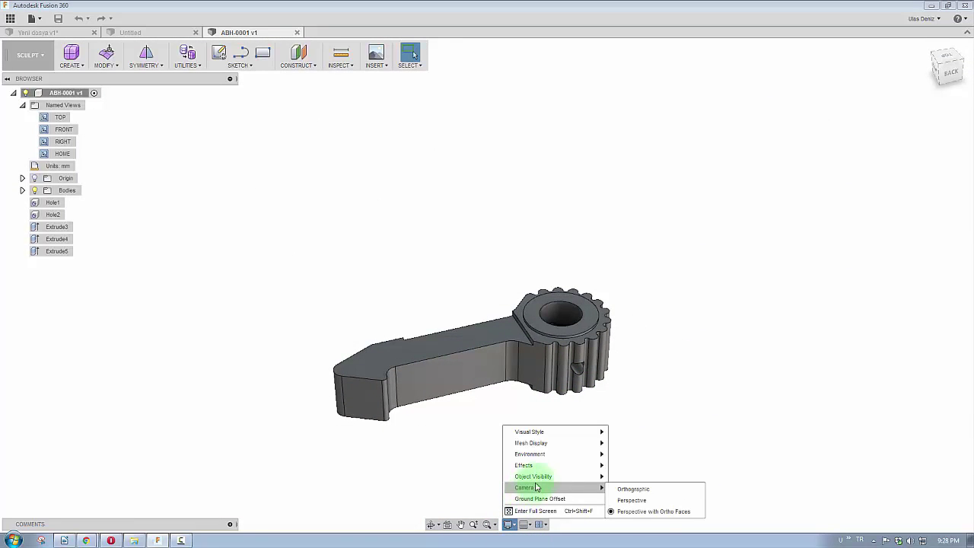
mouse_move(548, 465)
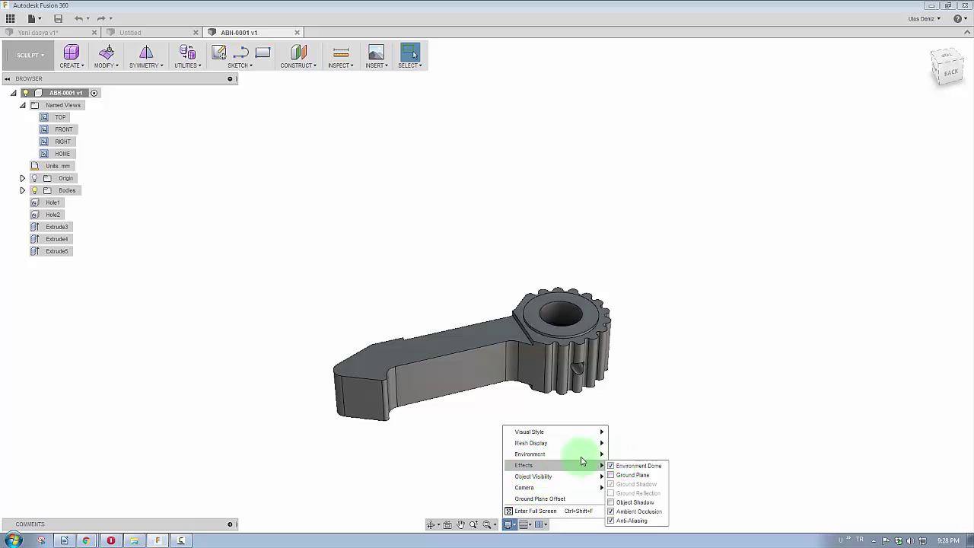
scroll(628, 261, down, 3)
scroll(482, 357, down, 2)
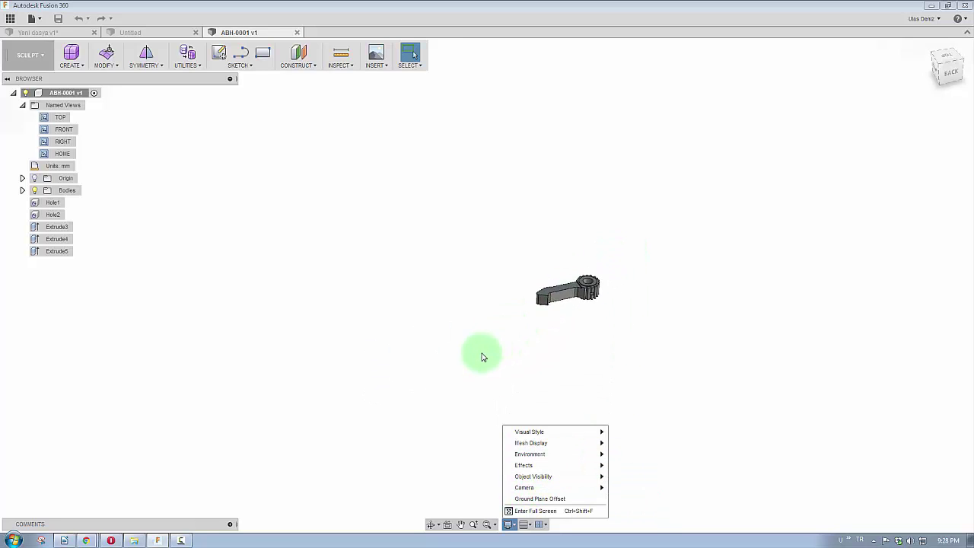
scroll(472, 335, down, 3)
scroll(487, 316, down, 2)
shift+middle_drag(511, 328, 515, 313)
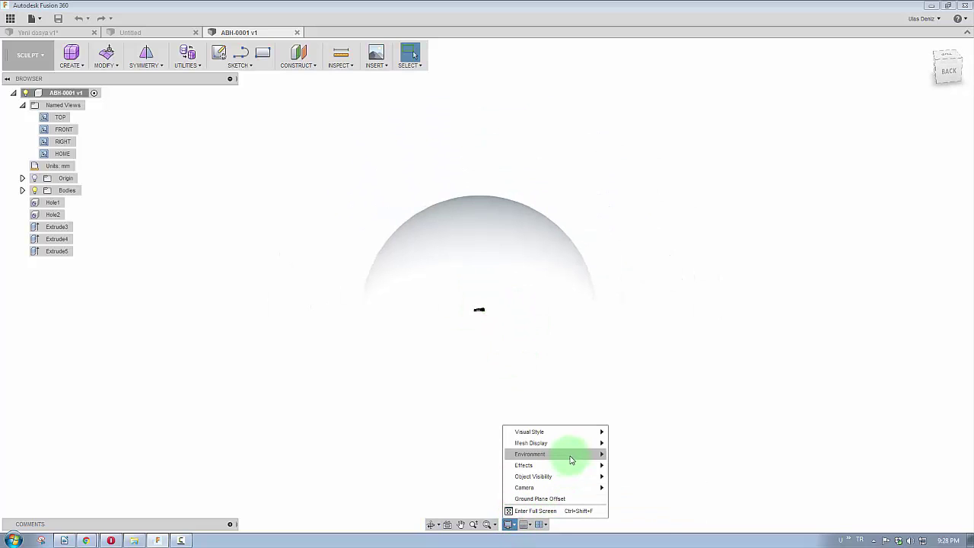
Apply Tranquility Blue, then switch the environment to Photo Booth
click(642, 489)
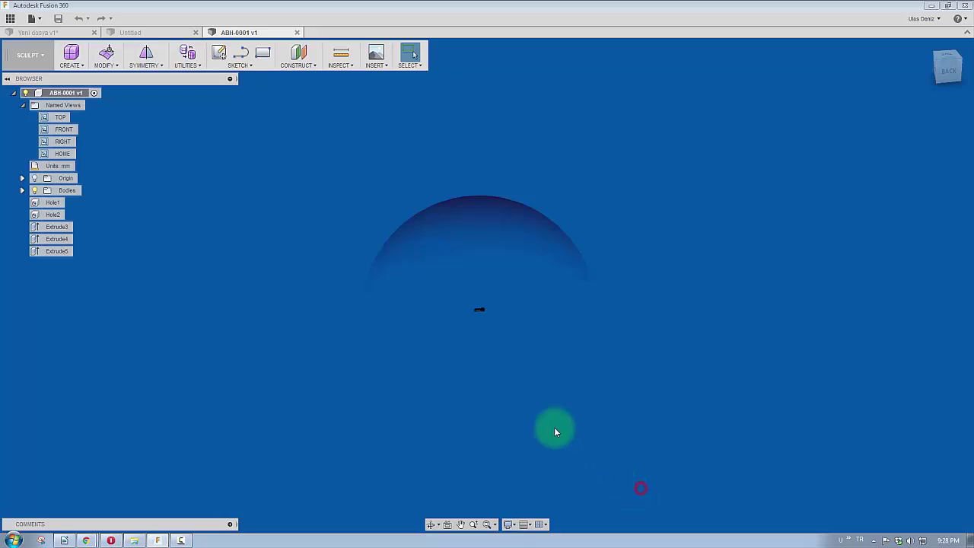
click(509, 524)
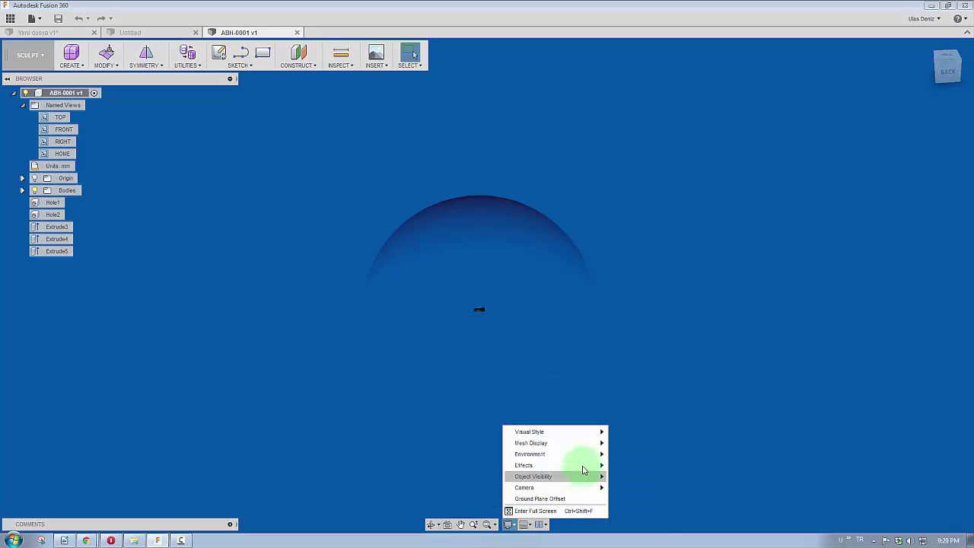
click(630, 479)
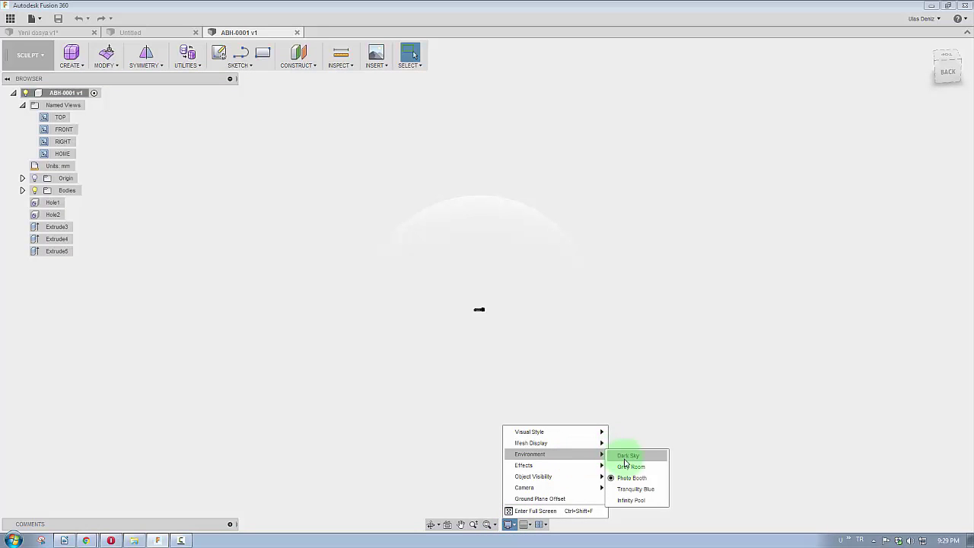
Apply the Grey Room environment and orbit around the dome toward a left-front view
click(630, 466)
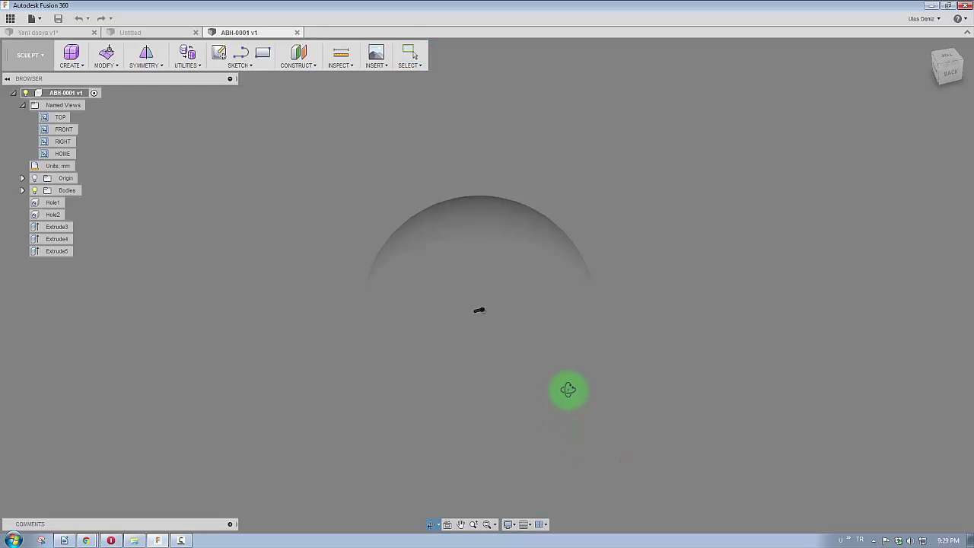
mouse_move(555, 346)
mouse_down()
mouse_move(554, 289)
mouse_move(609, 272)
mouse_move(596, 319)
mouse_move(601, 370)
mouse_move(587, 380)
mouse_move(474, 380)
mouse_move(522, 406)
mouse_move(487, 309)
mouse_up()
key(Escape)
scroll(492, 298, up, 3)
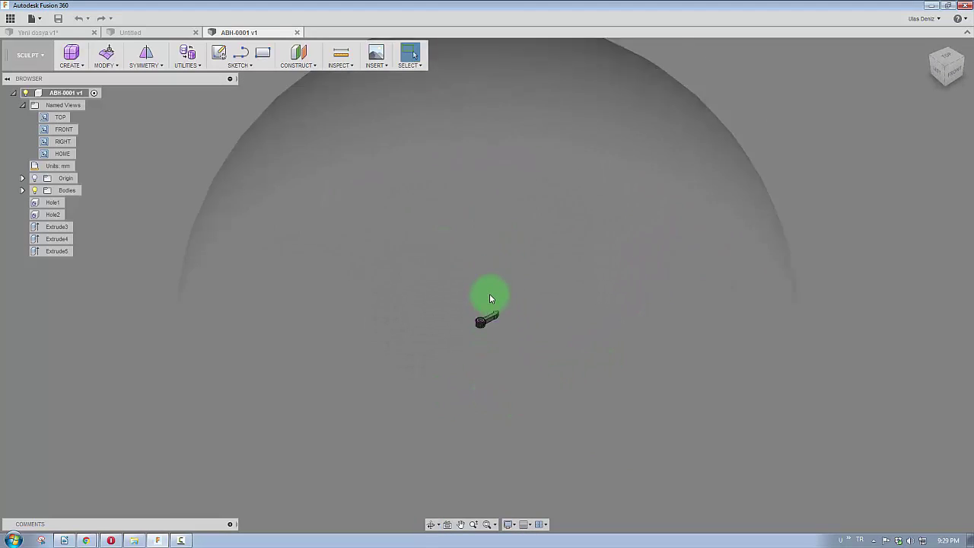
mouse_move(505, 355)
mouse_down()
mouse_move(539, 337)
mouse_move(532, 356)
mouse_up()
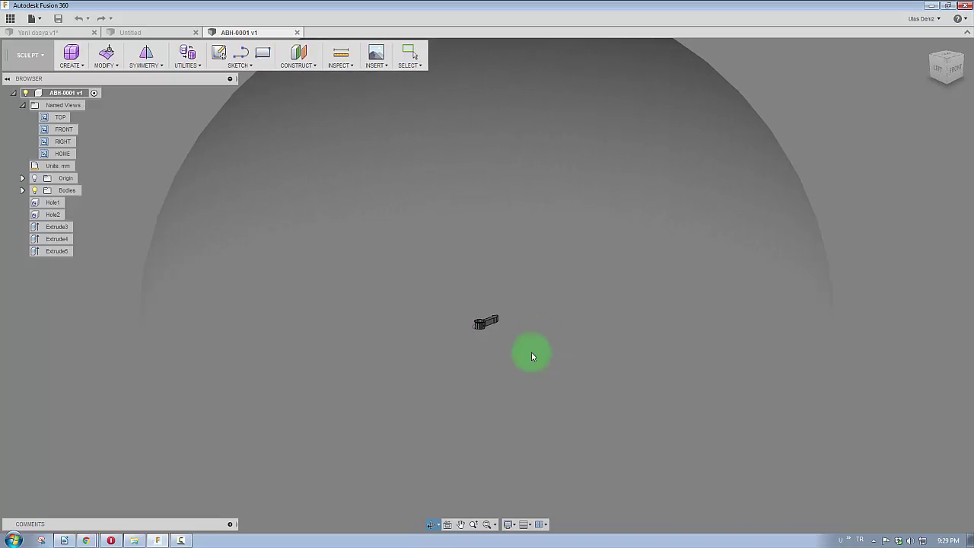
scroll(481, 274, down, 2)
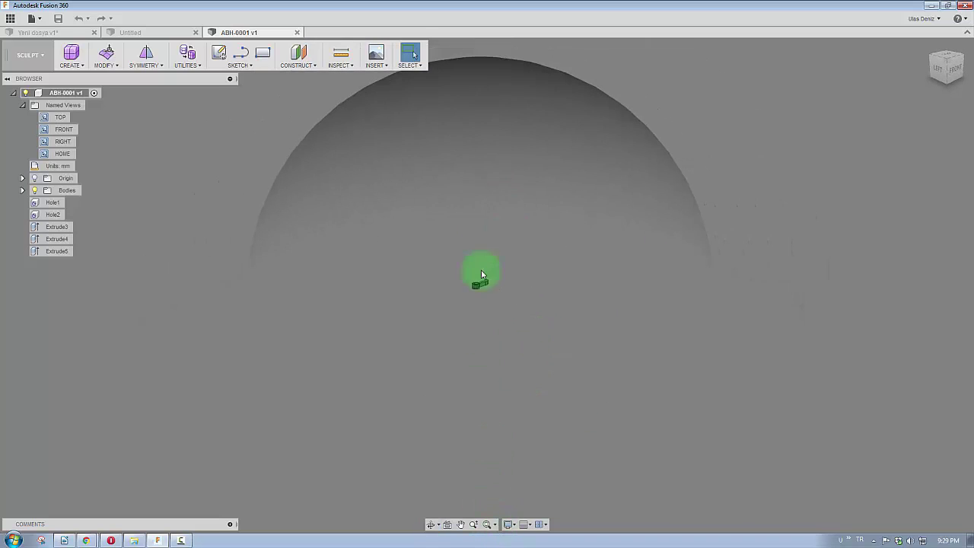
Turn off the Environment Dome effect and zoom in so the part fills the view
click(514, 525)
mouse_move(537, 465)
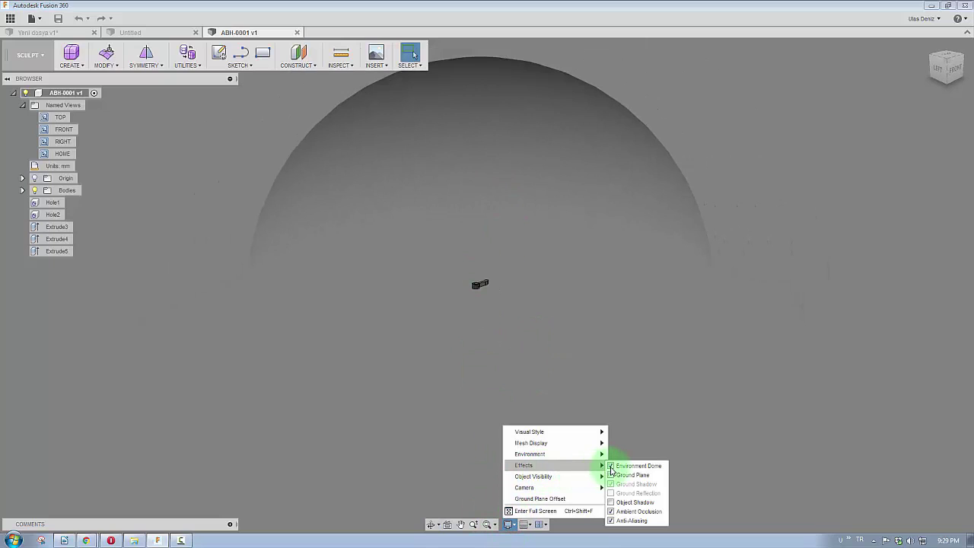
click(611, 466)
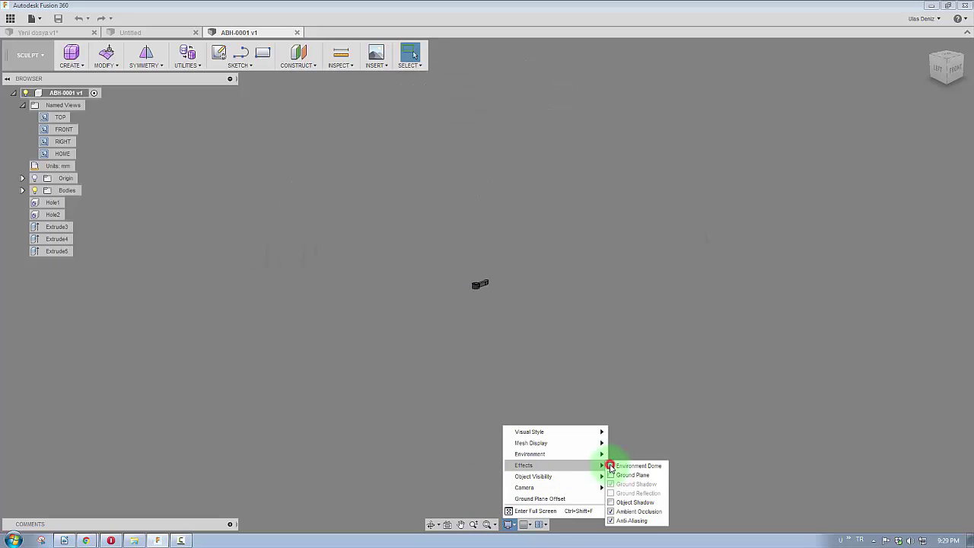
mouse_move(482, 335)
mouse_down()
mouse_move(556, 363)
mouse_move(510, 307)
mouse_up()
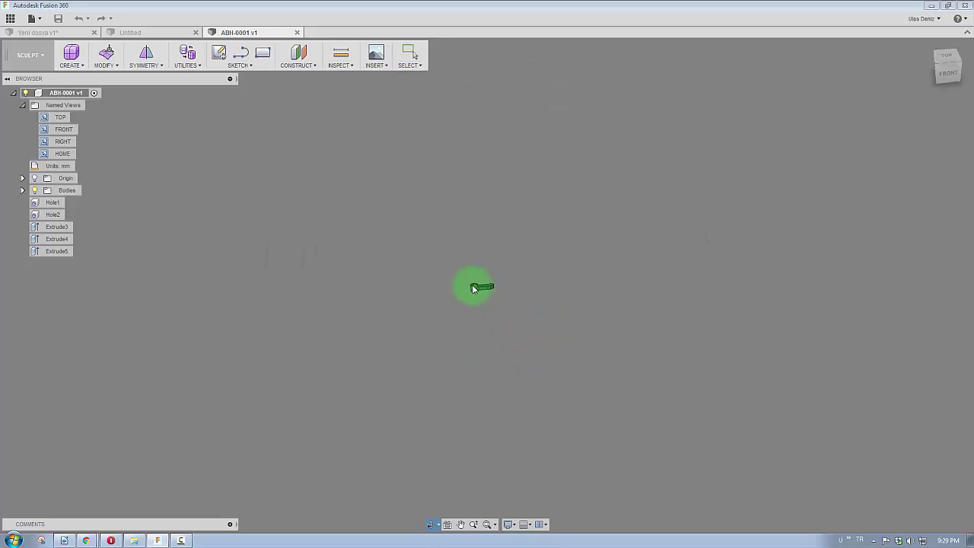
scroll(478, 285, up, 3)
scroll(478, 341, up, 3)
mouse_move(533, 323)
shift+middle_down()
mouse_move(540, 363)
mouse_move(531, 328)
mouse_move(505, 491)
shift+middle_up()
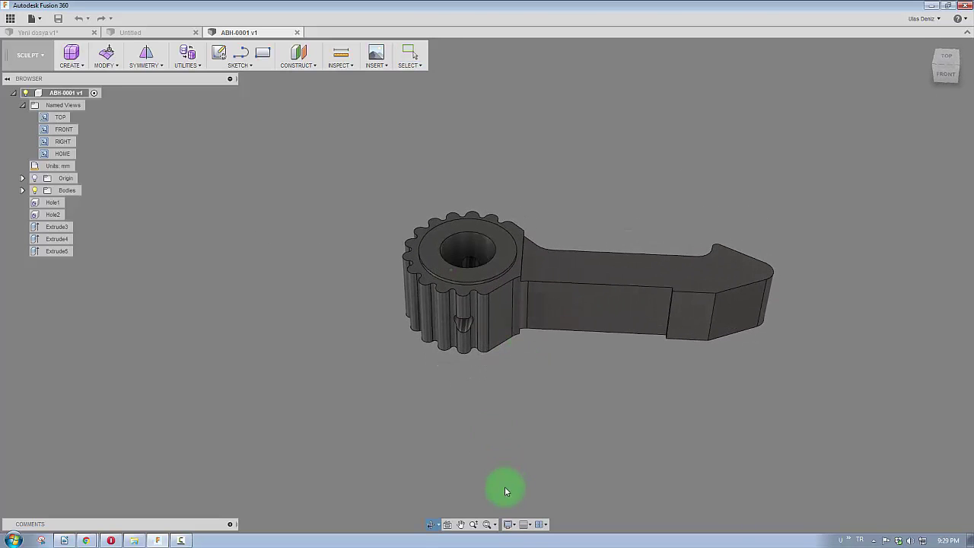
click(517, 530)
mouse_move(531, 454)
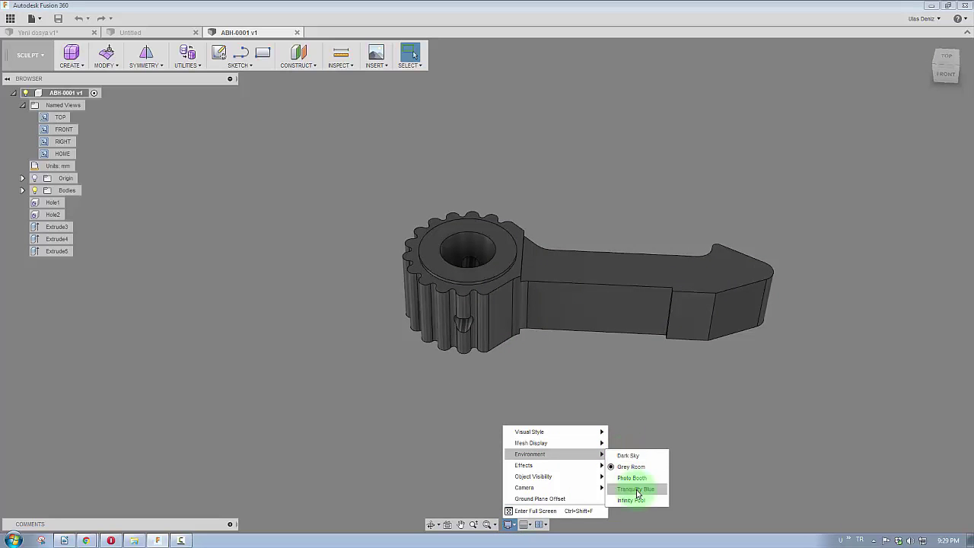
Try the Dark Sky environment, then Tranquility Blue, orbiting to see the gear's top face
click(633, 460)
mouse_move(595, 401)
shift+middle_down()
mouse_move(581, 361)
mouse_move(580, 272)
mouse_move(581, 439)
mouse_move(556, 332)
mouse_move(560, 380)
shift+middle_up()
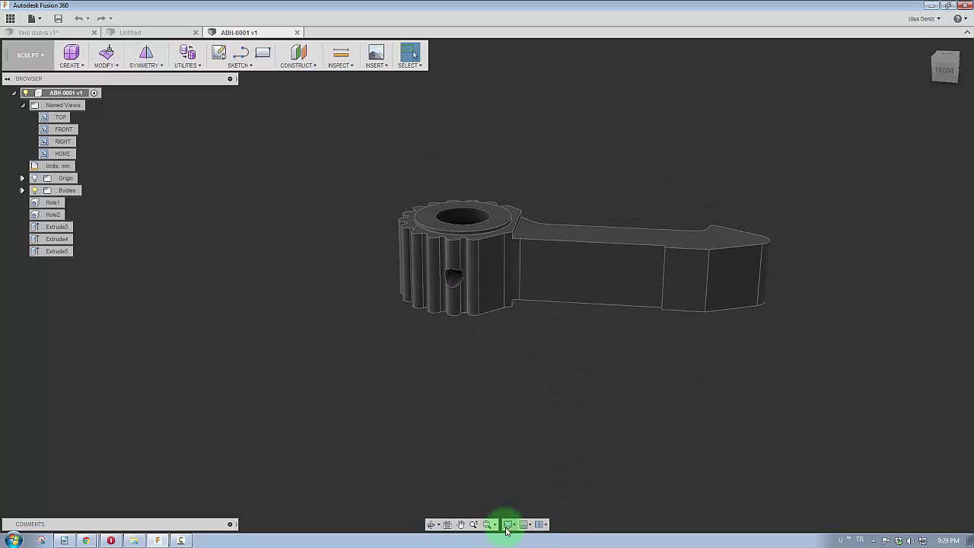
click(514, 528)
mouse_move(556, 454)
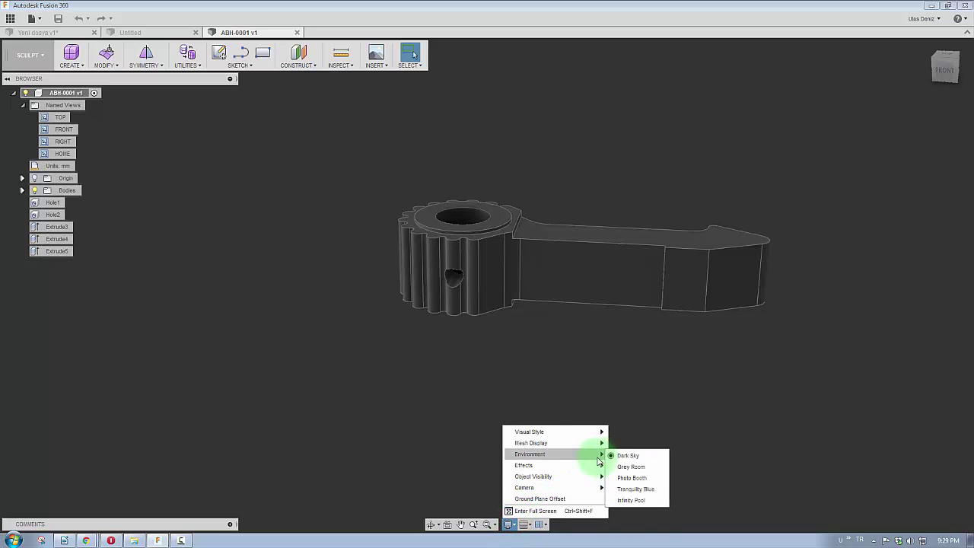
click(637, 494)
mouse_move(543, 363)
shift+middle_down()
mouse_move(574, 435)
mouse_move(608, 310)
mouse_move(554, 443)
mouse_move(613, 339)
mouse_move(632, 470)
mouse_move(607, 421)
mouse_move(596, 448)
mouse_move(476, 456)
mouse_move(492, 406)
mouse_move(642, 393)
mouse_move(621, 332)
mouse_move(621, 239)
mouse_move(609, 417)
mouse_move(587, 463)
shift+middle_up()
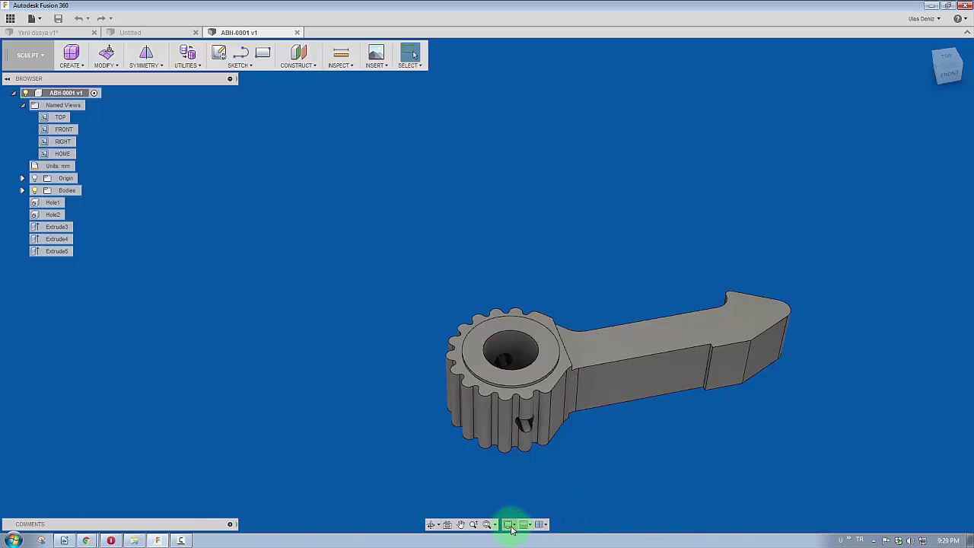
mouse_move(546, 487)
shift+middle_down()
mouse_move(594, 461)
mouse_move(508, 499)
shift+middle_up()
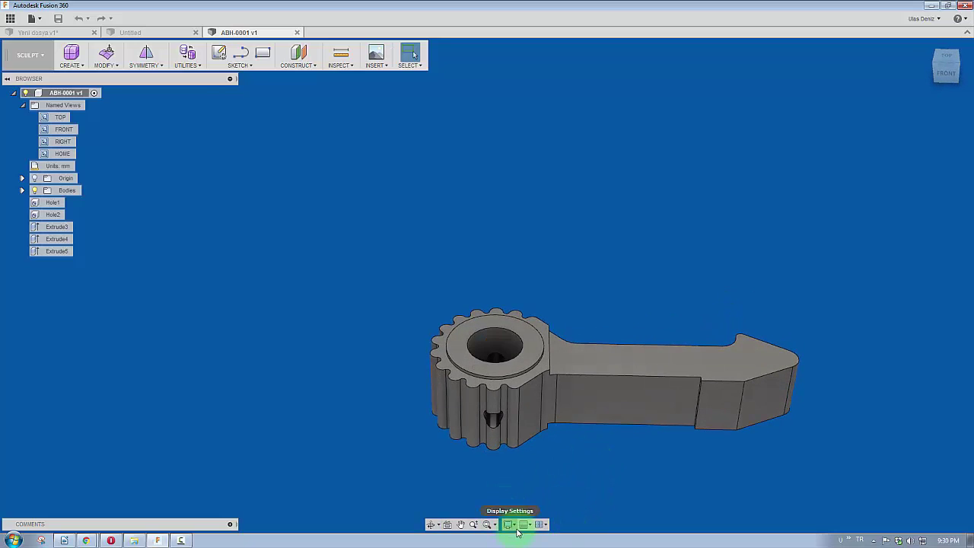
Turn on the Ground Plane effect
click(515, 527)
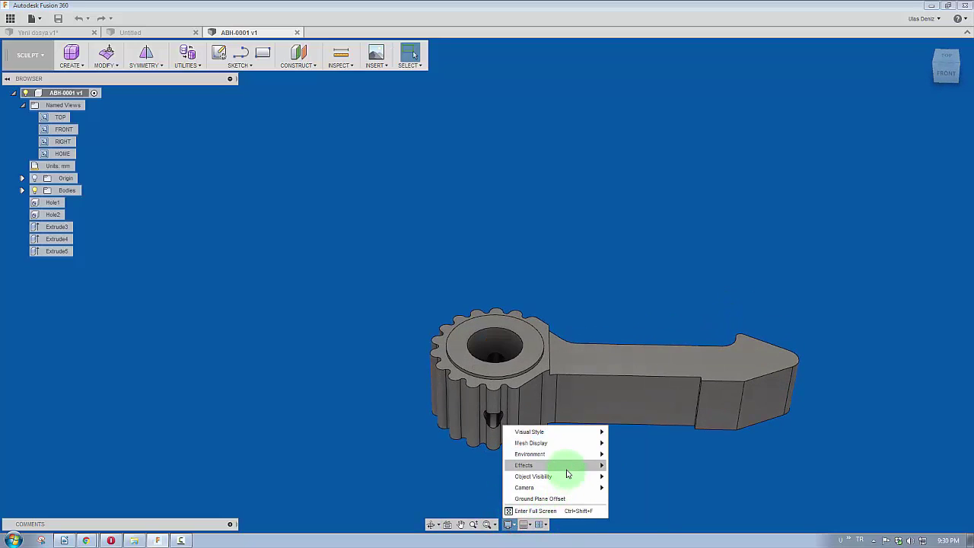
mouse_move(525, 465)
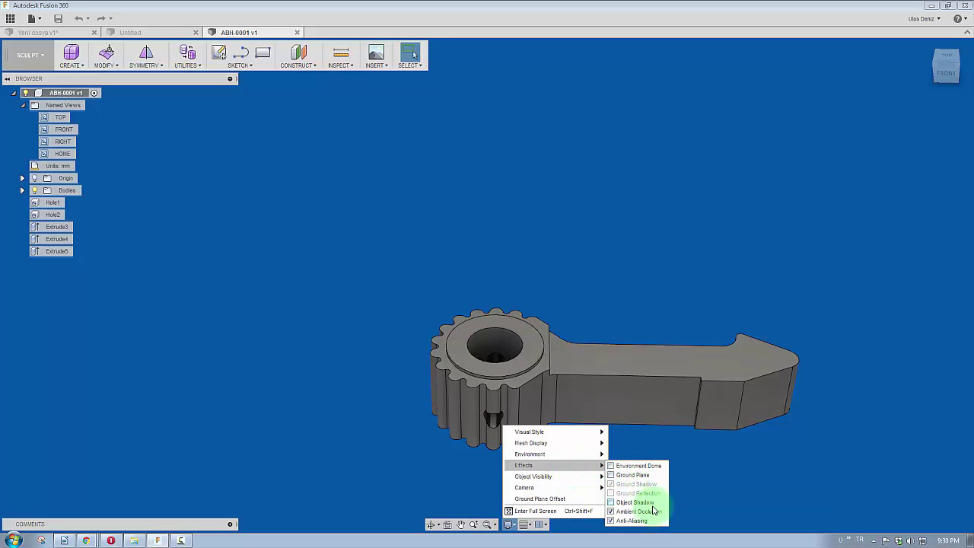
click(614, 476)
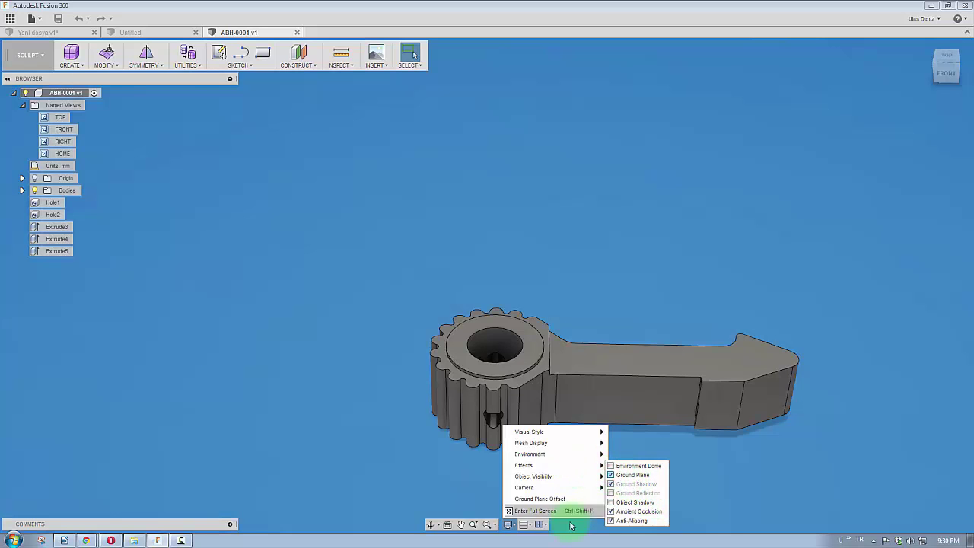
click(512, 526)
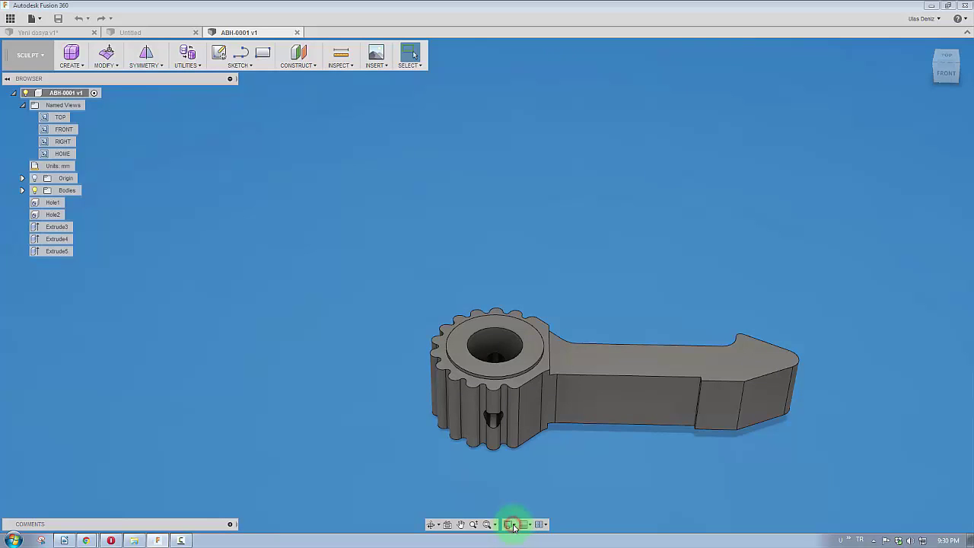
Switch the environment to Infinity Pool and orbit the model
click(513, 526)
click(551, 454)
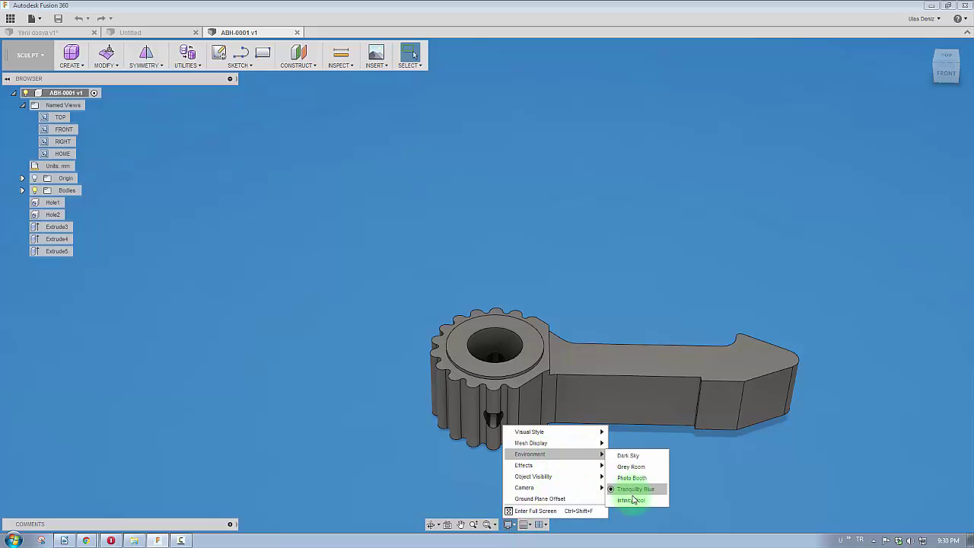
click(633, 500)
shift+middle_drag(604, 472, 653, 417)
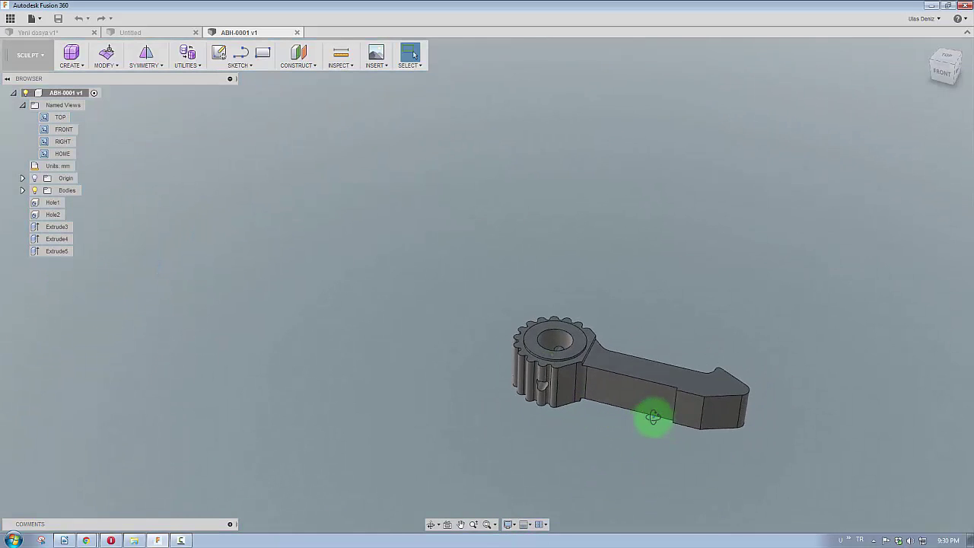
scroll(516, 343, down, 3)
scroll(533, 355, down, 3)
mouse_move(532, 369)
shift+middle_down()
mouse_move(529, 334)
mouse_move(535, 342)
mouse_move(497, 331)
mouse_move(586, 393)
mouse_move(591, 385)
mouse_move(593, 398)
mouse_move(491, 380)
mouse_move(513, 387)
mouse_move(452, 396)
shift+middle_up()
scroll(498, 330, up, 3)
scroll(519, 353, up, 3)
scroll(492, 381, down, 5)
scroll(449, 376, up, 5)
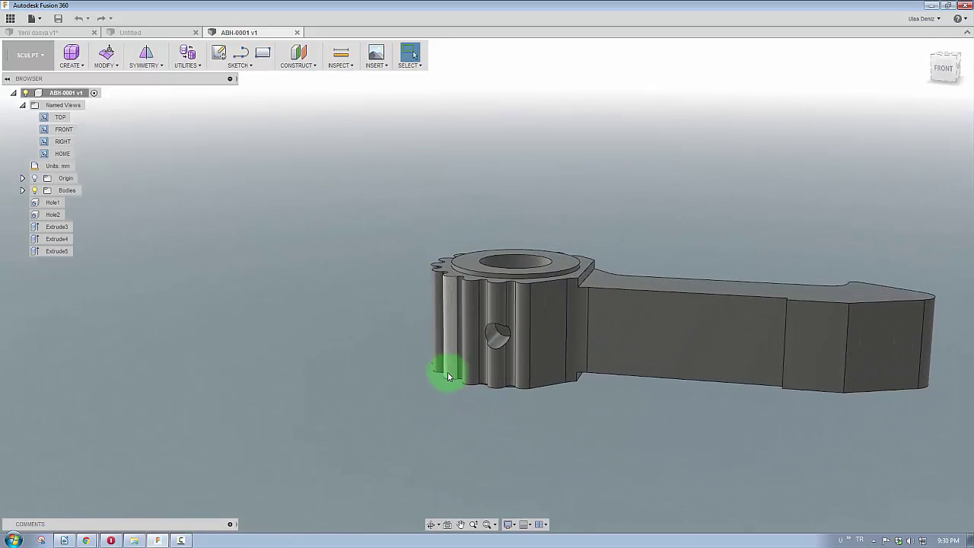
click(514, 526)
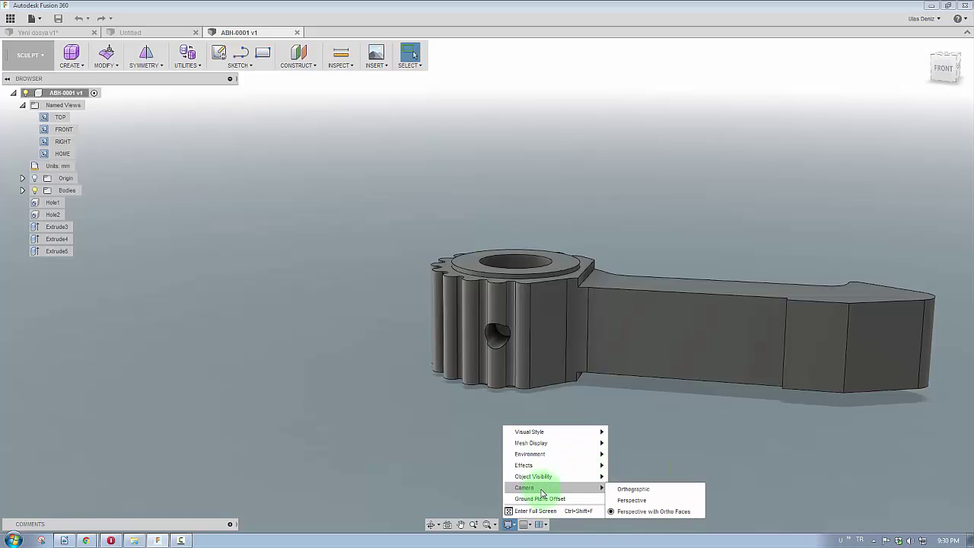
mouse_move(554, 465)
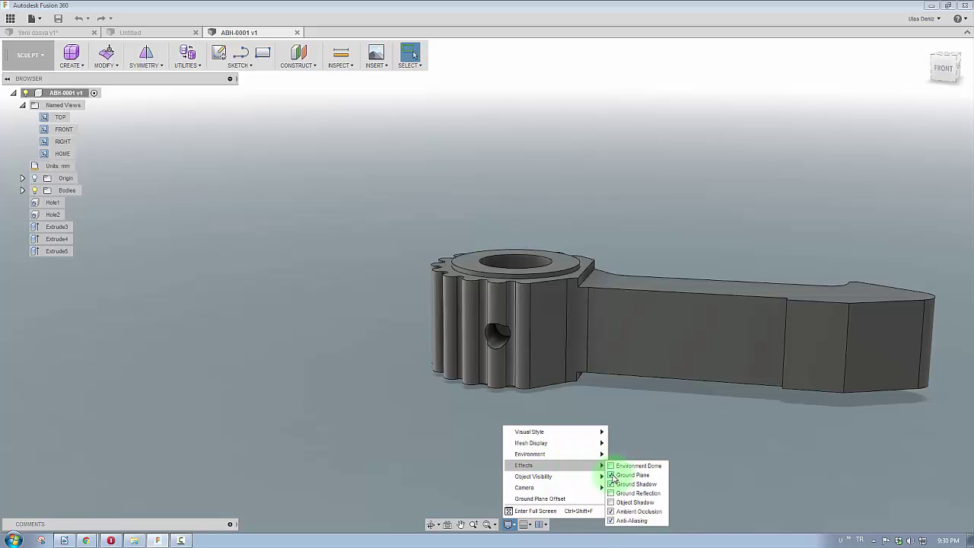
click(612, 476)
mouse_move(548, 324)
shift+middle_down()
mouse_move(593, 330)
mouse_move(594, 353)
shift+middle_up()
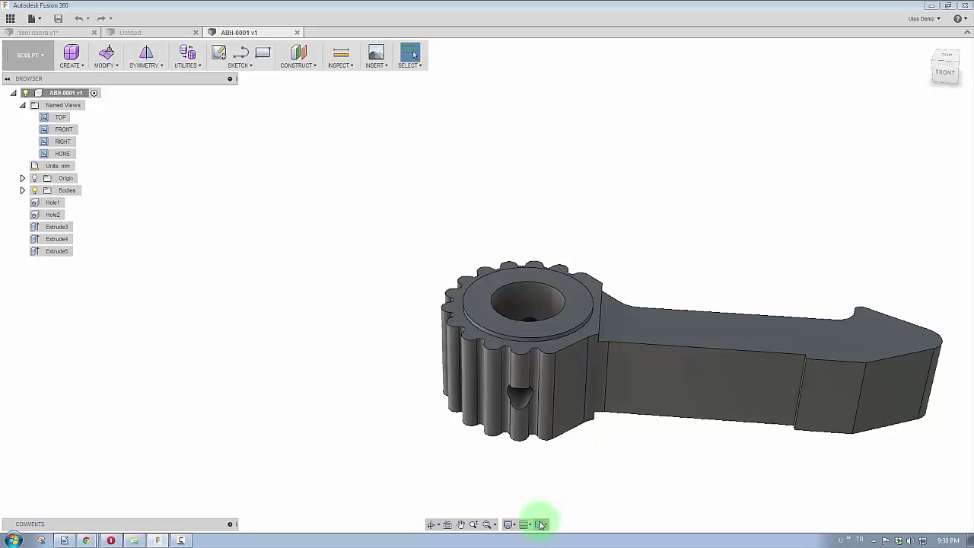
click(514, 525)
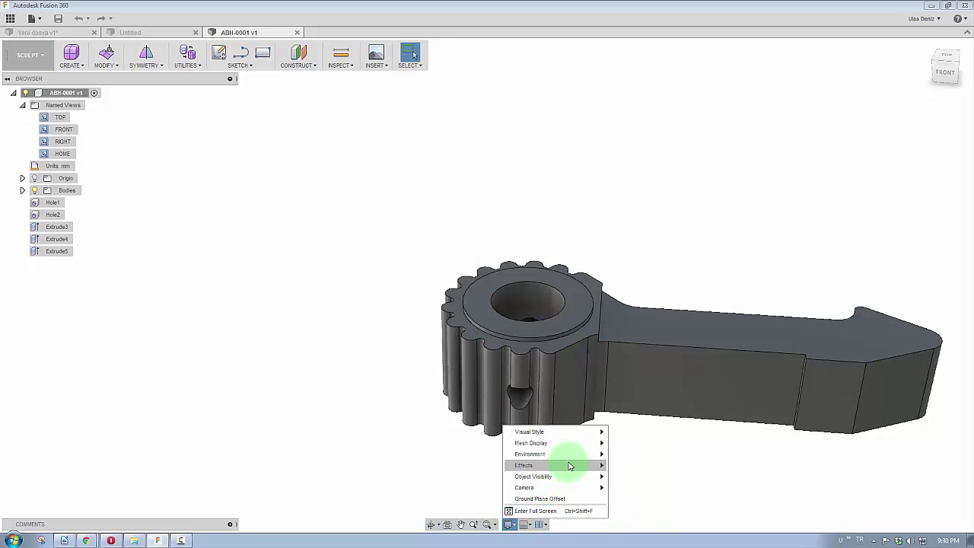
click(620, 478)
mouse_move(525, 487)
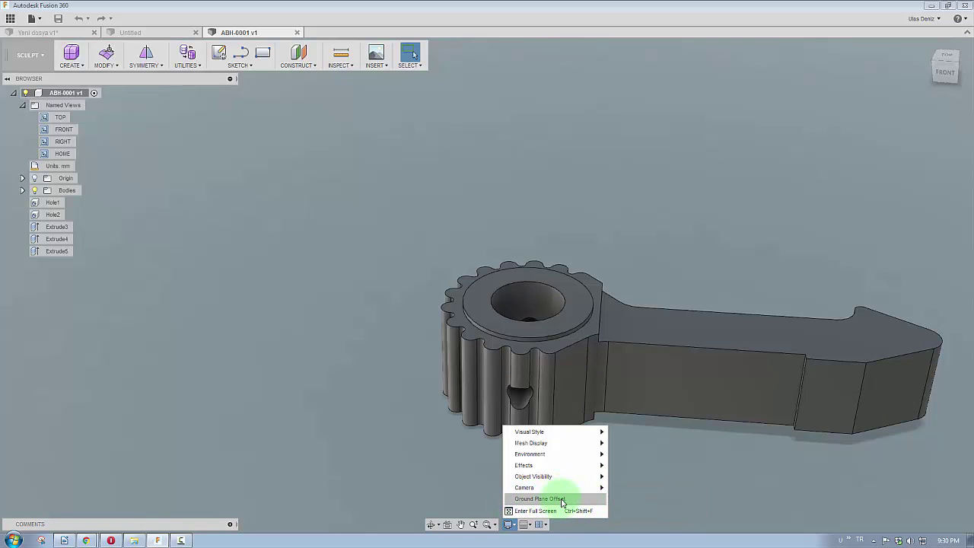
Open Ground Plane Offset and uncheck Adaptive so the plane stays fixed
click(564, 499)
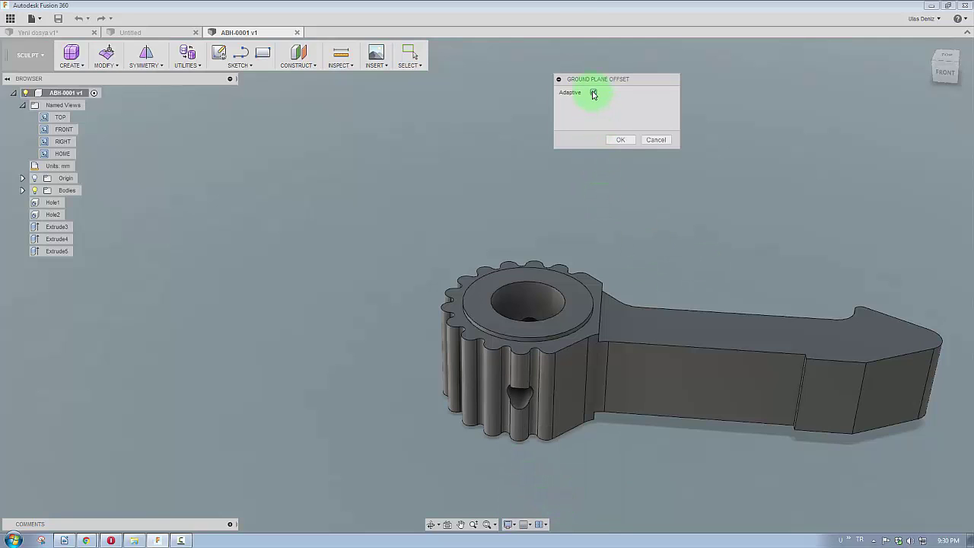
mouse_move(641, 327)
shift+middle_down()
mouse_move(633, 286)
mouse_move(614, 285)
mouse_move(627, 262)
shift+middle_up()
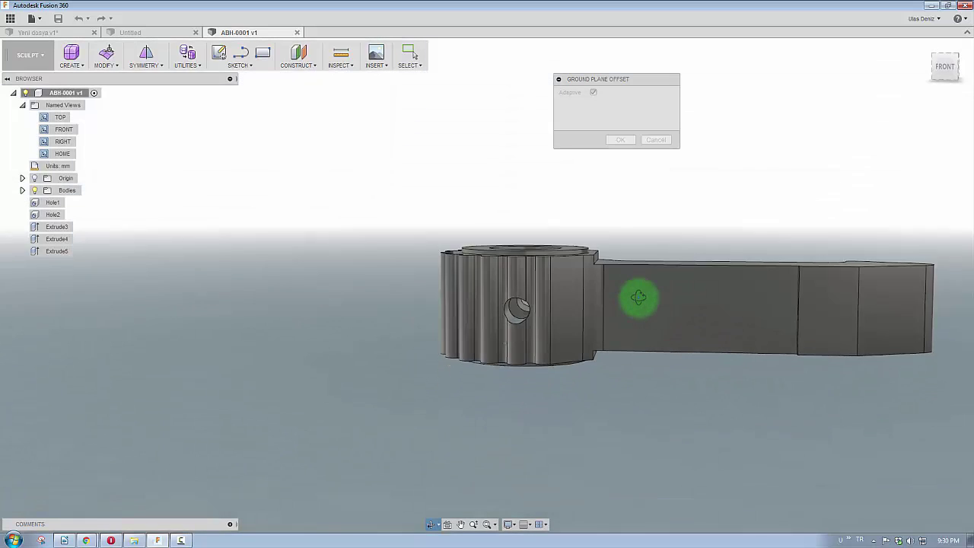
shift+middle_drag(632, 293, 652, 176)
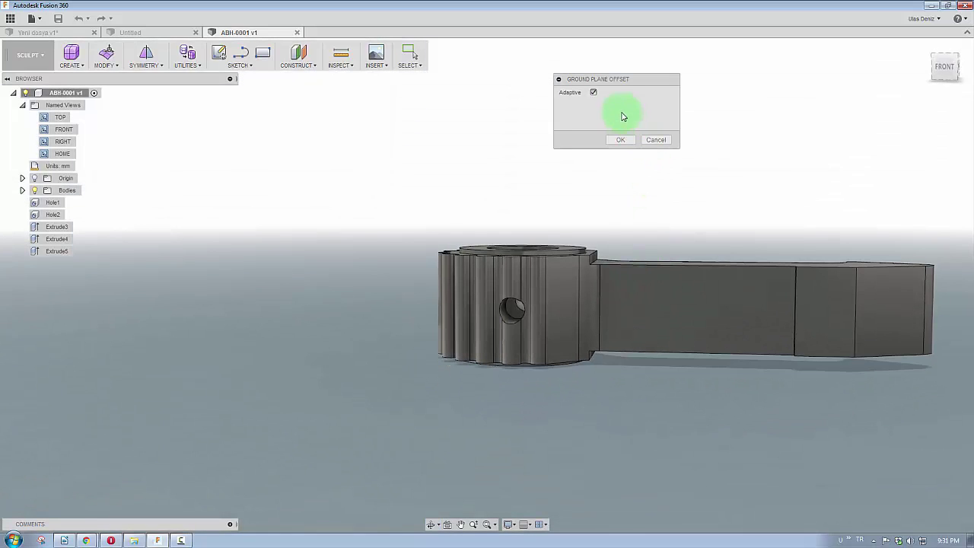
click(594, 92)
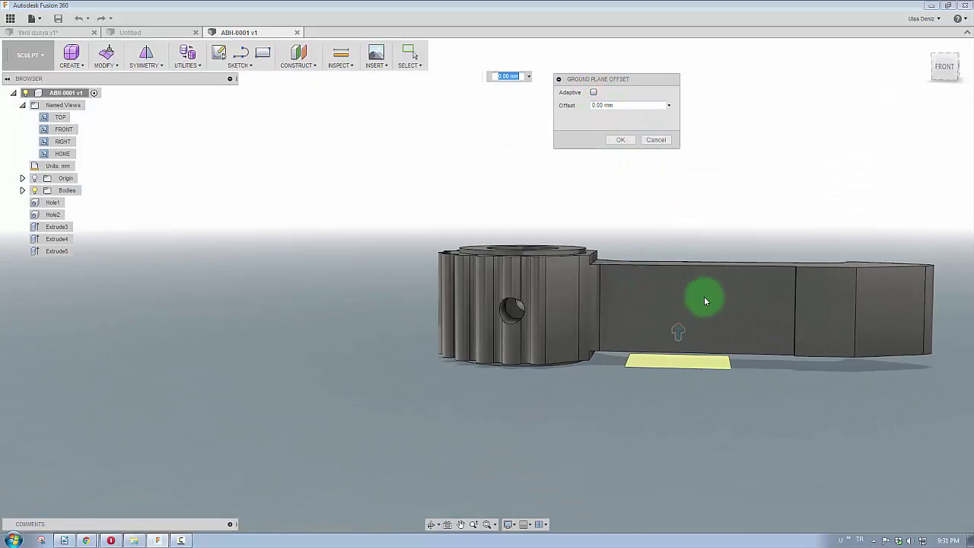
shift+middle_drag(668, 354, 613, 352)
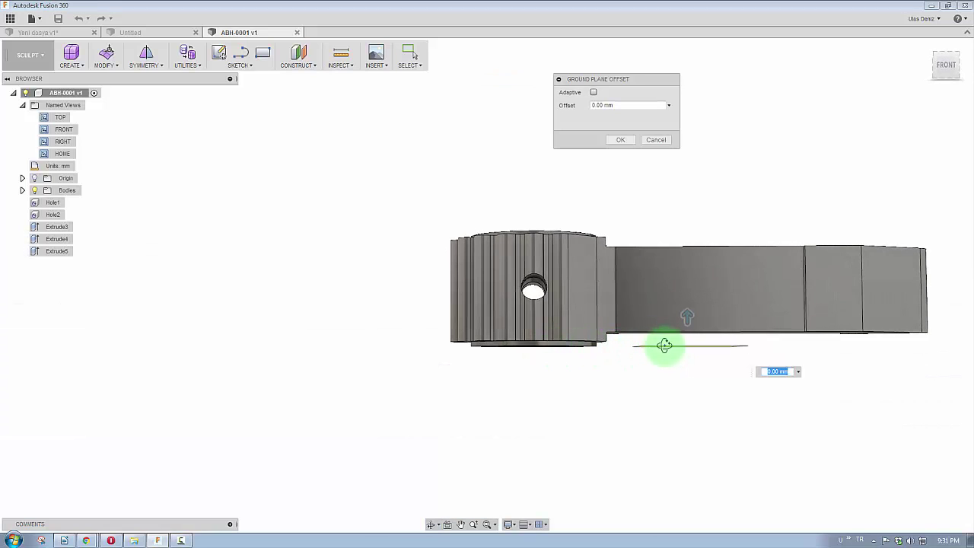
Lower the ground plane to -20.00 mm, then -60.00 mm, and confirm with OK
click(659, 356)
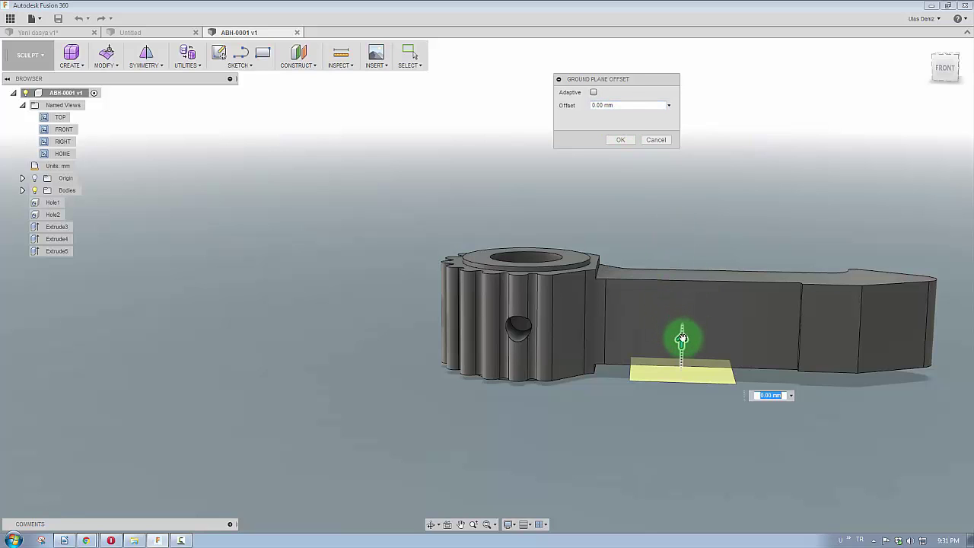
drag(682, 335, 676, 445)
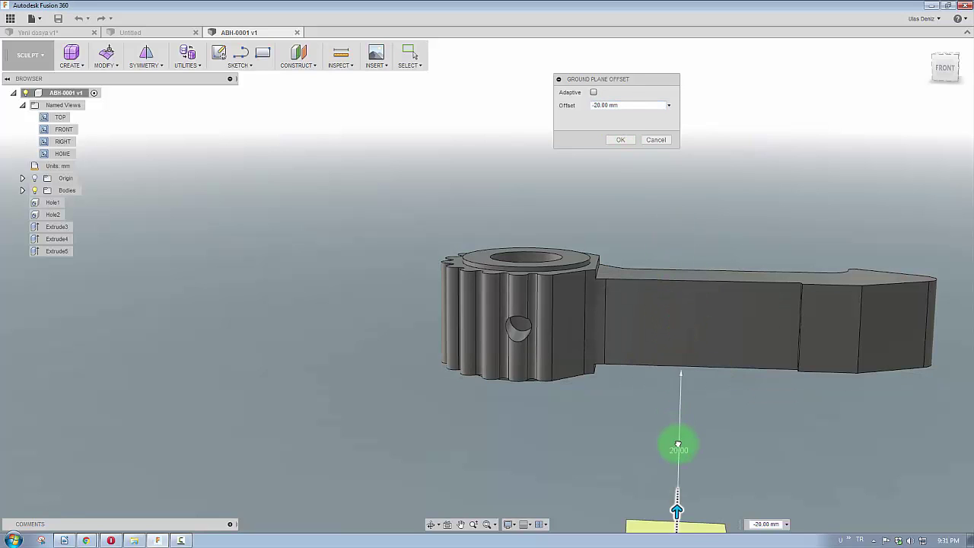
shift+middle_drag(680, 443, 708, 310)
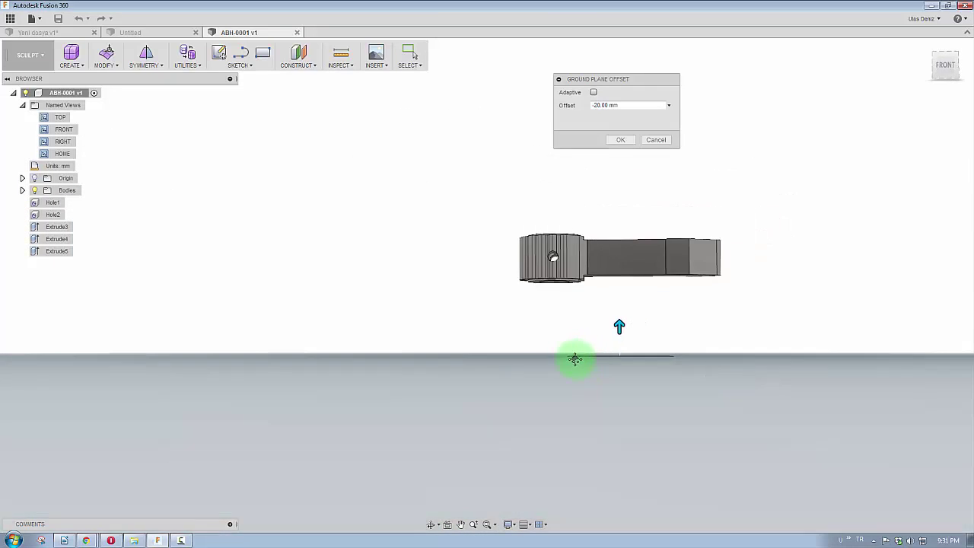
shift+middle_drag(667, 375, 568, 290)
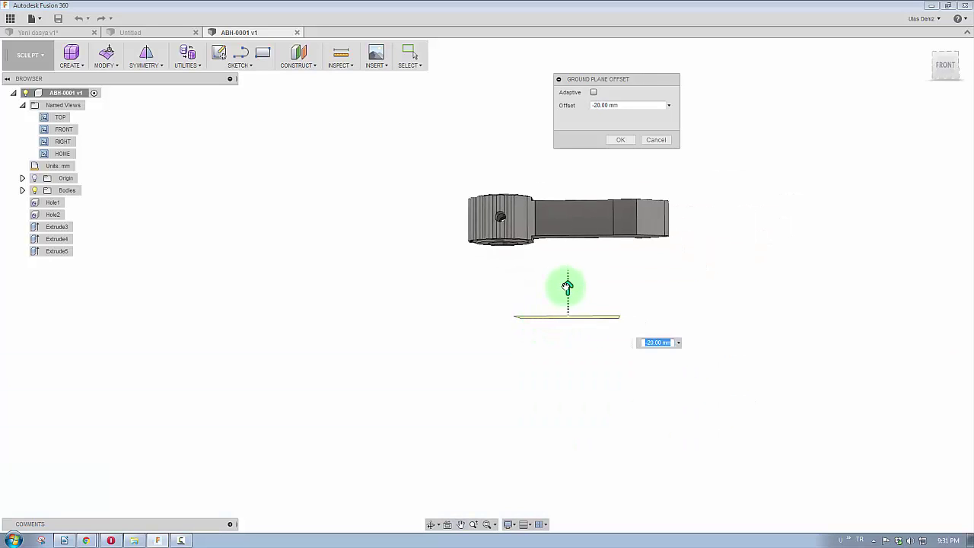
drag(568, 286, 570, 450)
shift+middle_drag(570, 449, 608, 411)
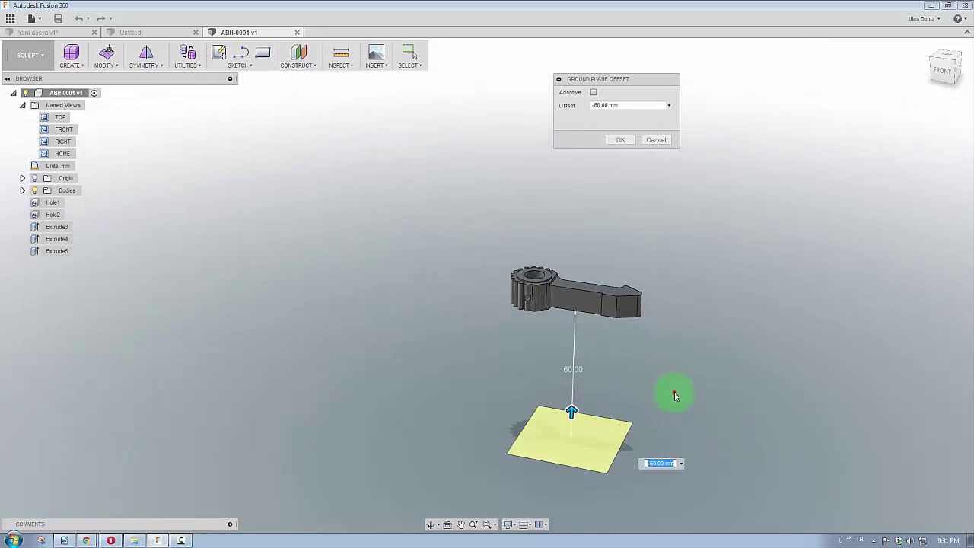
click(624, 140)
mouse_move(678, 413)
shift+middle_down()
mouse_move(613, 401)
mouse_move(587, 333)
mouse_move(611, 439)
mouse_move(620, 381)
mouse_move(619, 389)
mouse_move(574, 516)
shift+middle_up()
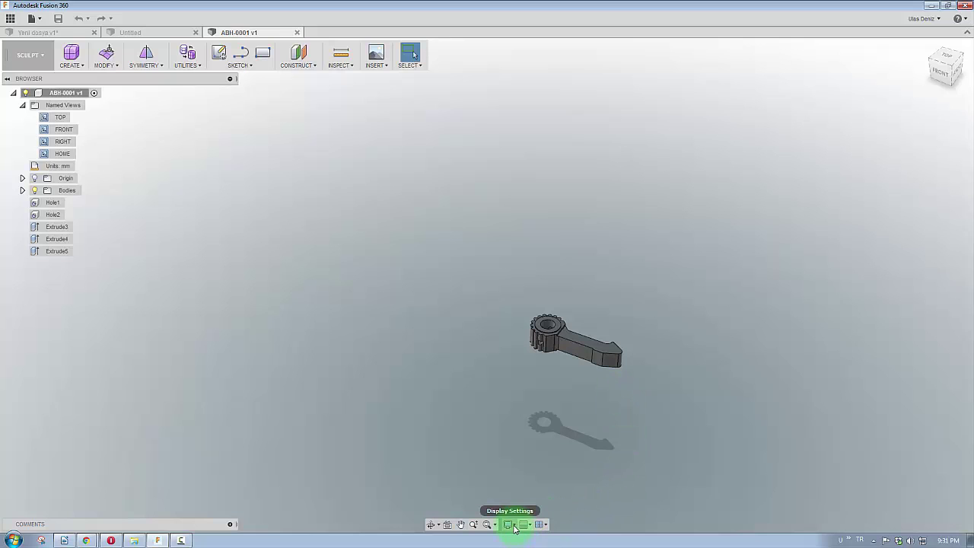
Replace the Ground Shadow with a Ground Reflection and pan the lever up and left
click(515, 525)
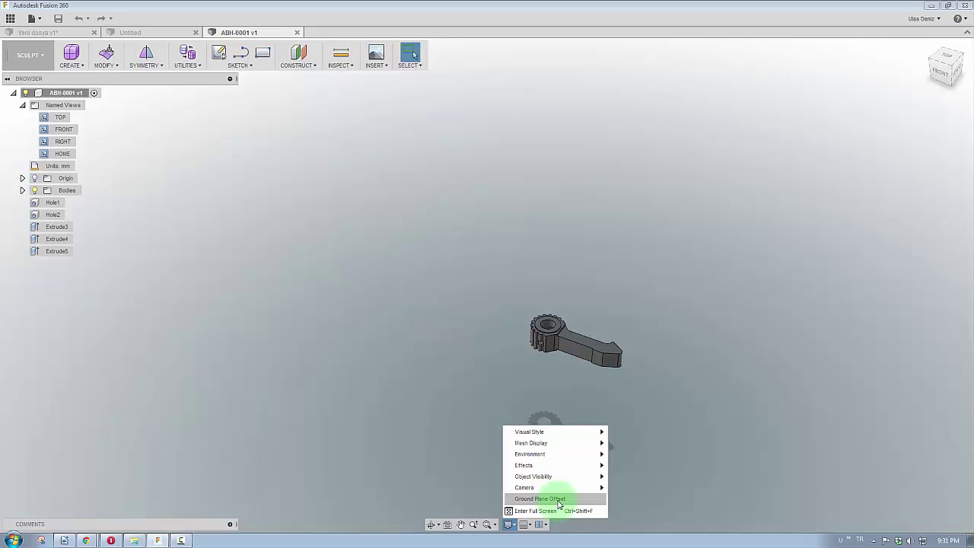
mouse_move(532, 465)
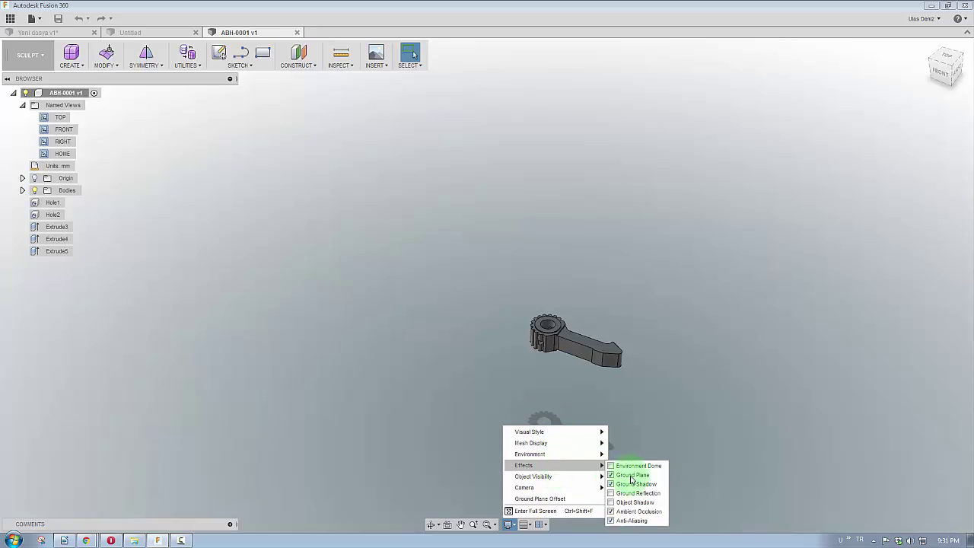
click(612, 484)
click(642, 423)
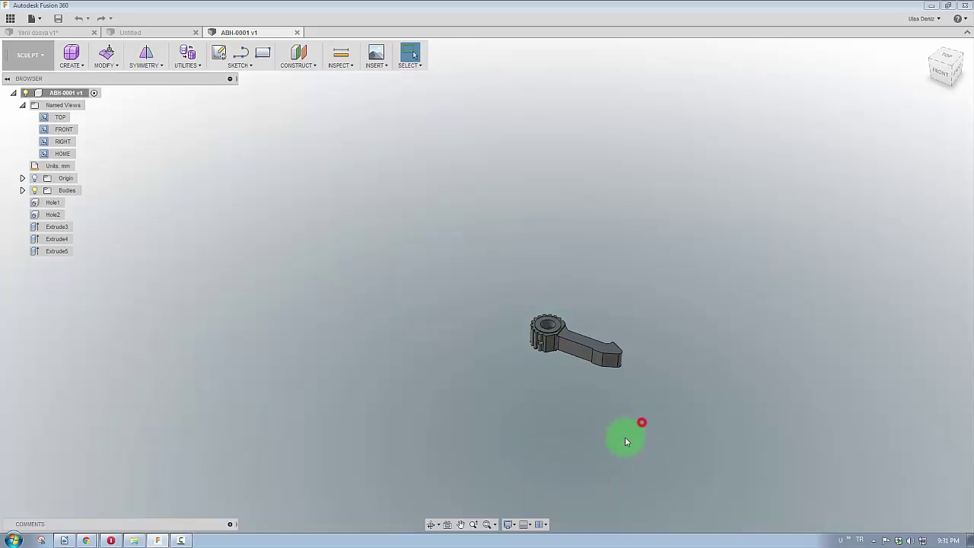
click(509, 524)
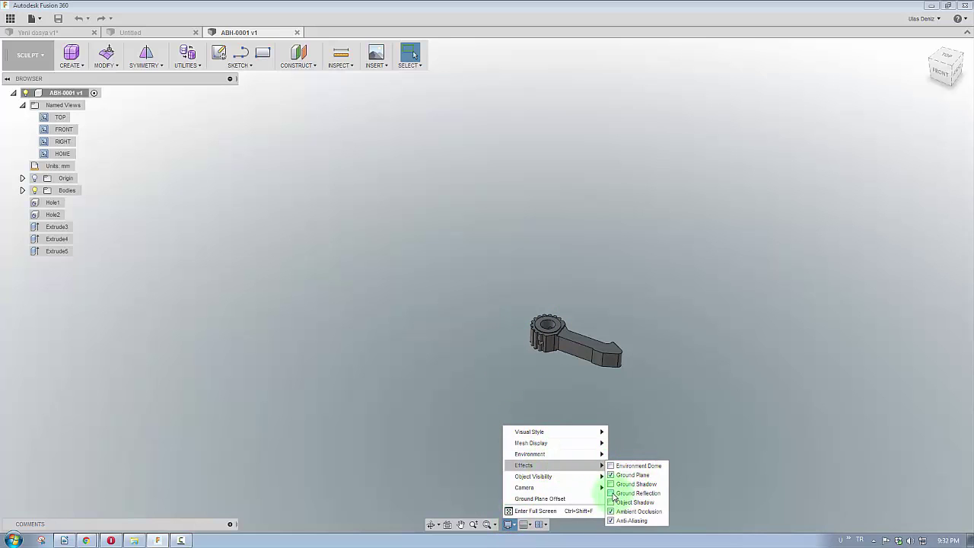
click(436, 410)
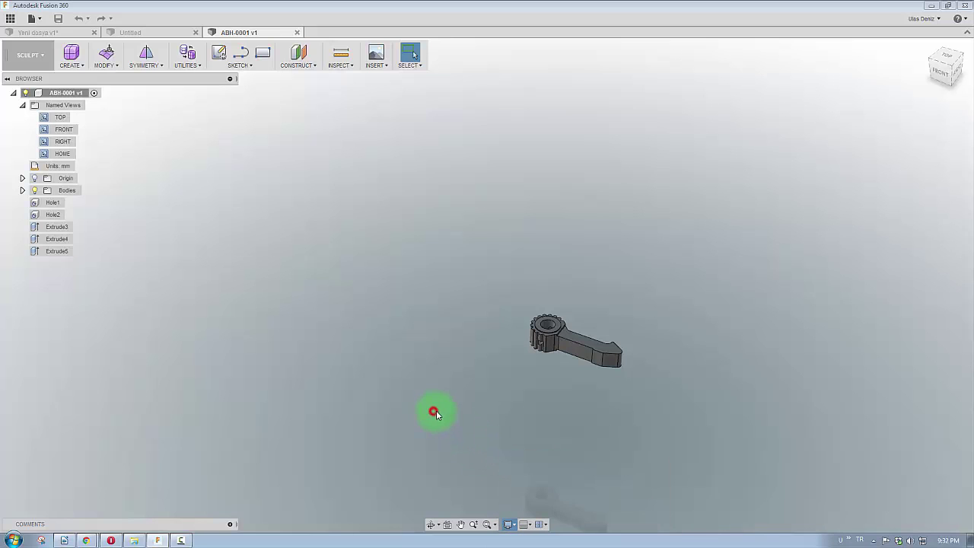
middle_drag(603, 466, 592, 401)
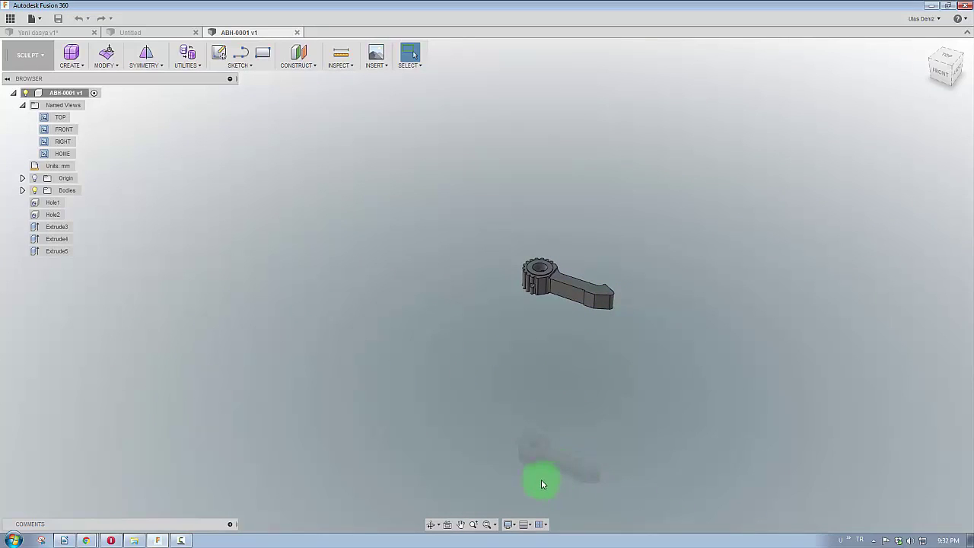
click(510, 525)
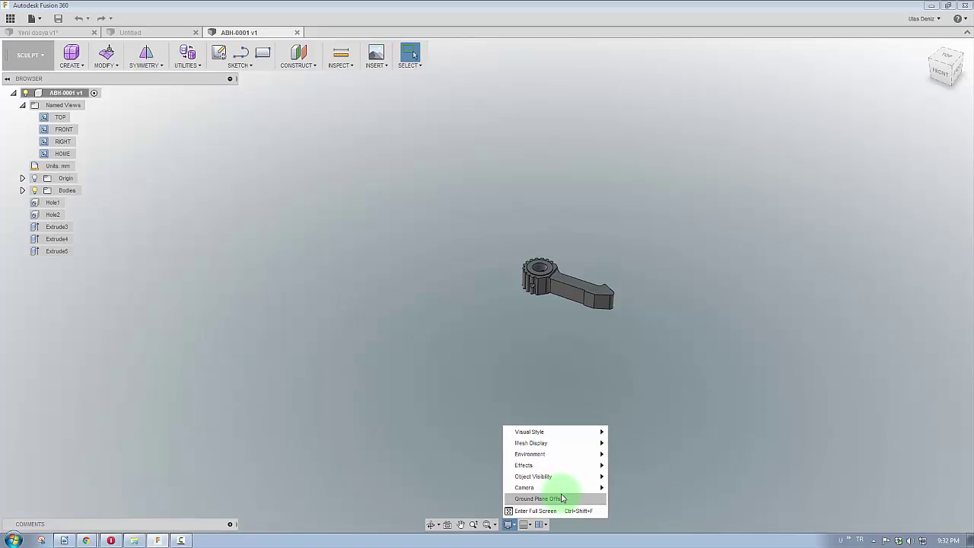
Set the ground plane offset to Adaptive, then zoom in and out on the gear lever
click(563, 498)
click(594, 93)
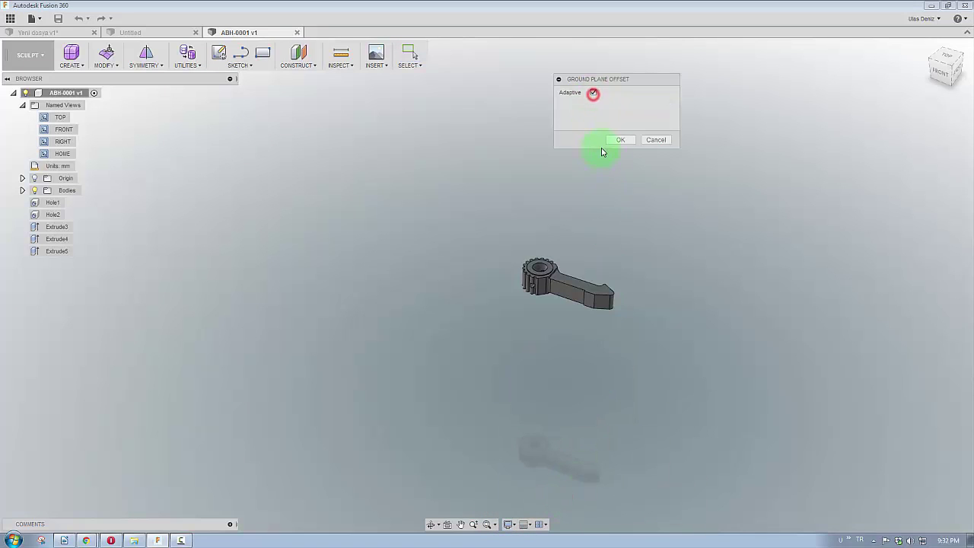
click(621, 140)
scroll(532, 294, up, 3)
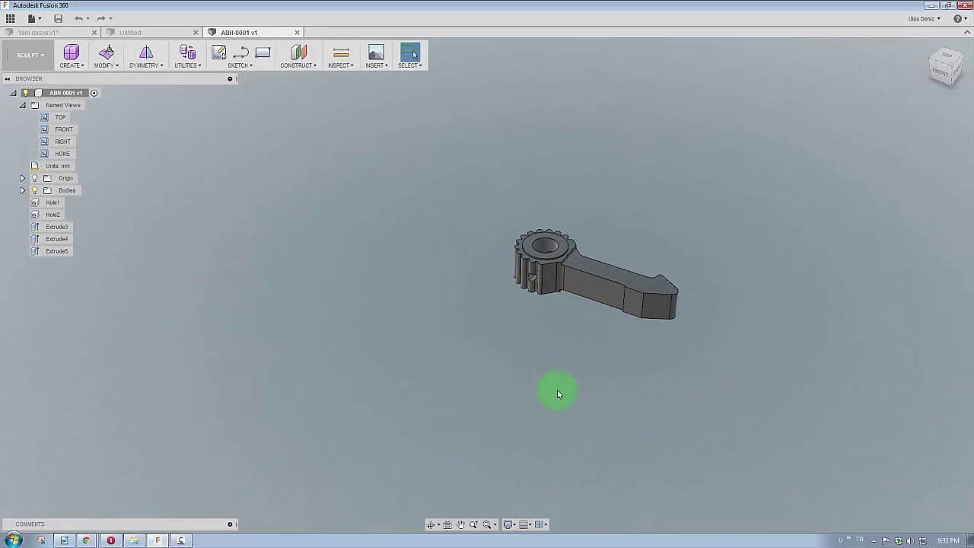
scroll(609, 204, up, 3)
scroll(609, 204, down, 2)
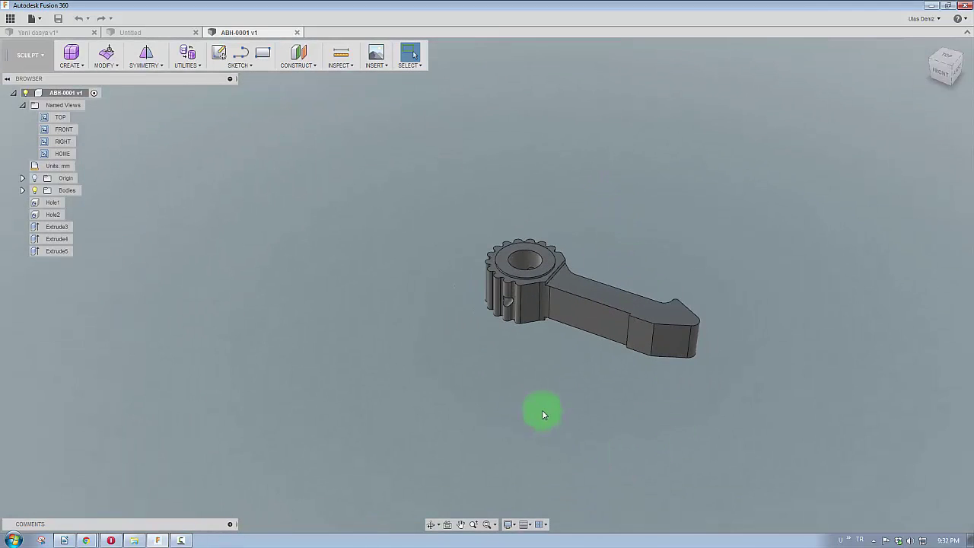
scroll(543, 388, down, 1)
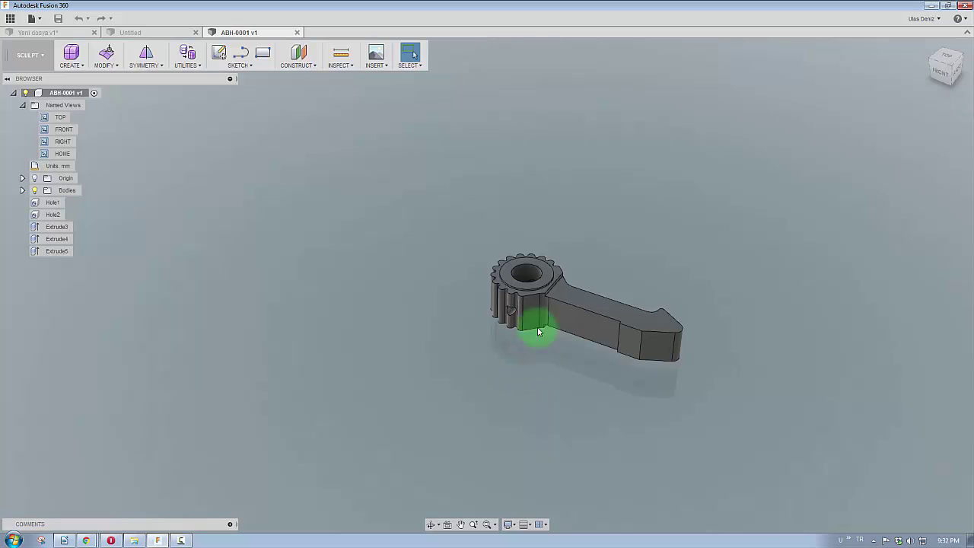
click(513, 526)
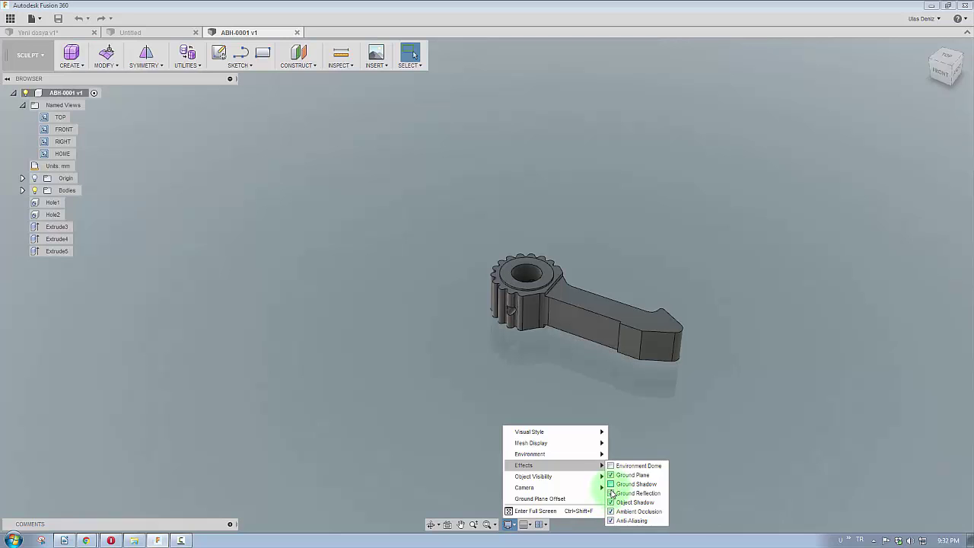
Uncheck Ground Reflection and zoom in on the gear lever
click(612, 493)
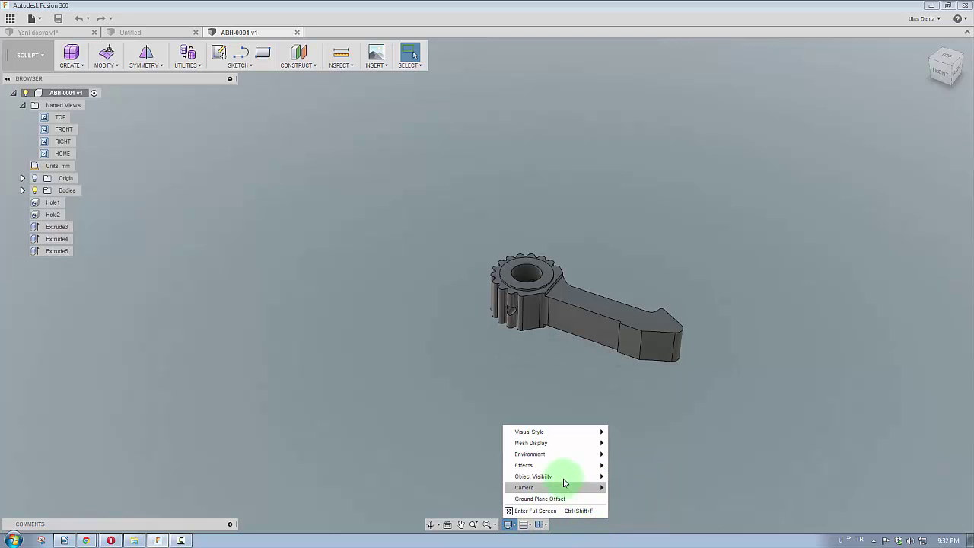
click(727, 426)
scroll(558, 316, up, 2)
scroll(544, 325, up, 2)
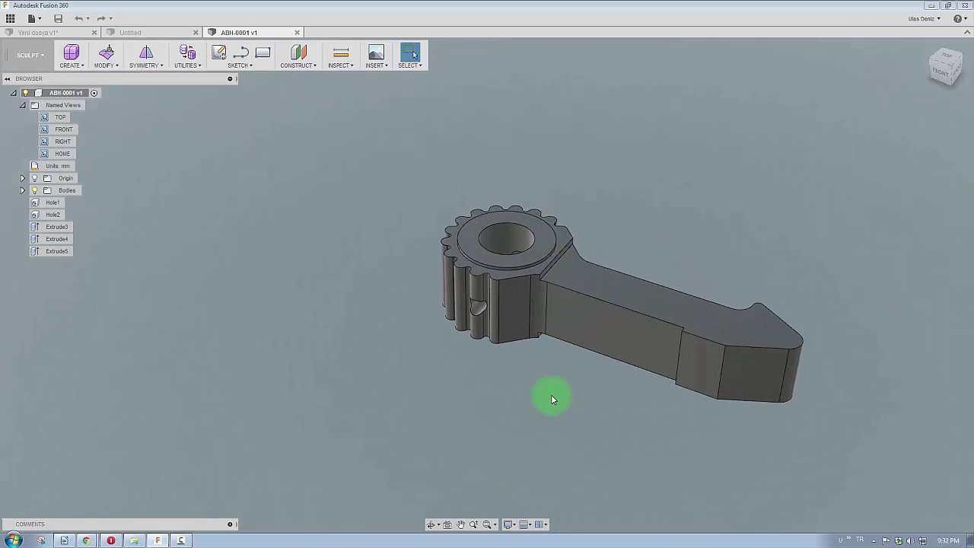
scroll(551, 394, up, 1)
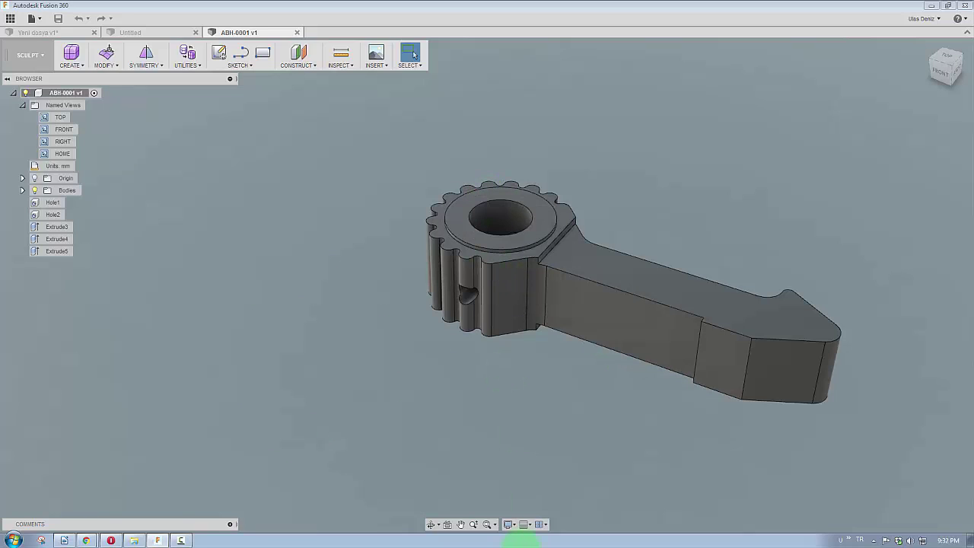
Zoom back out and orbit the lever to a slightly different angle
click(509, 525)
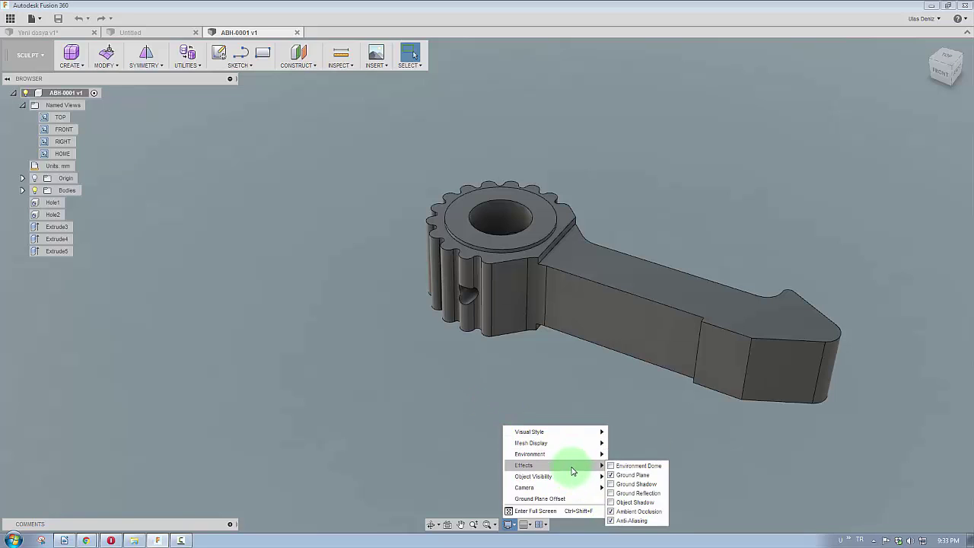
click(681, 477)
scroll(555, 370, down, 1)
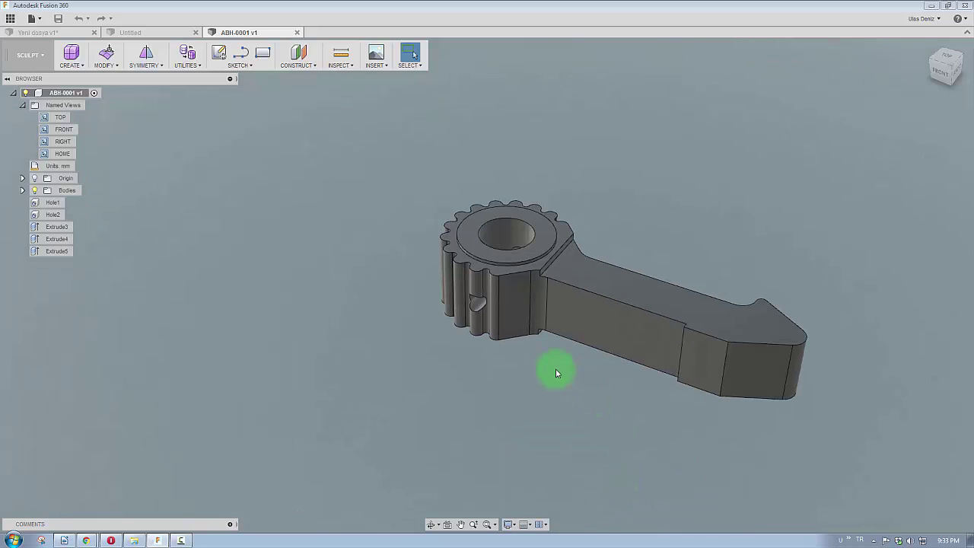
mouse_move(533, 355)
shift+middle_down()
mouse_move(407, 353)
mouse_move(564, 450)
mouse_move(568, 428)
mouse_move(540, 502)
shift+middle_up()
click(513, 526)
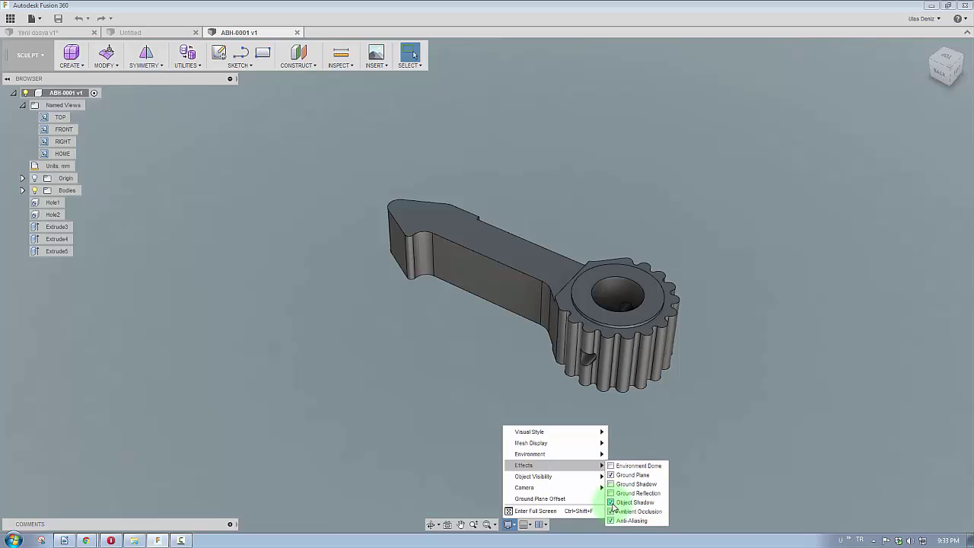
Enable the Environment Dome effect and orbit the lever to a new angle
click(670, 435)
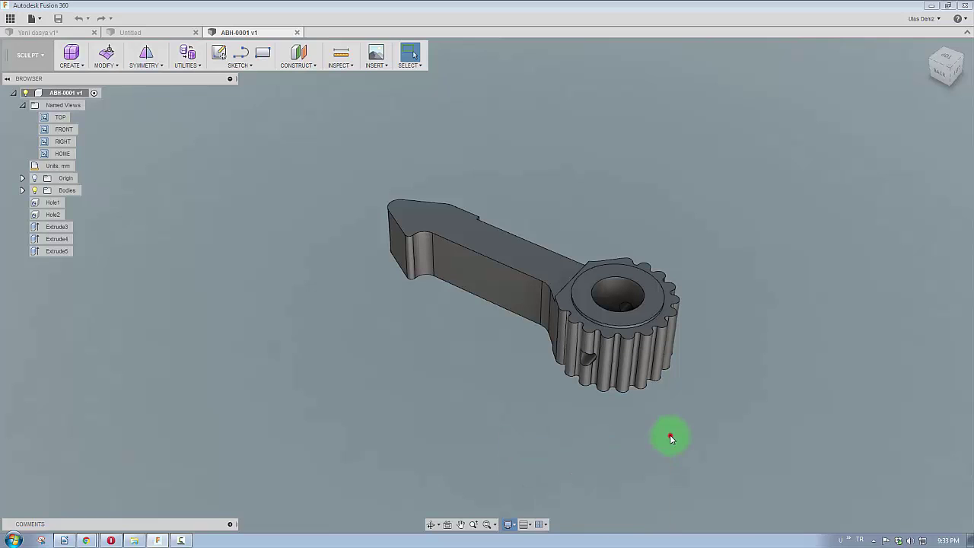
click(515, 527)
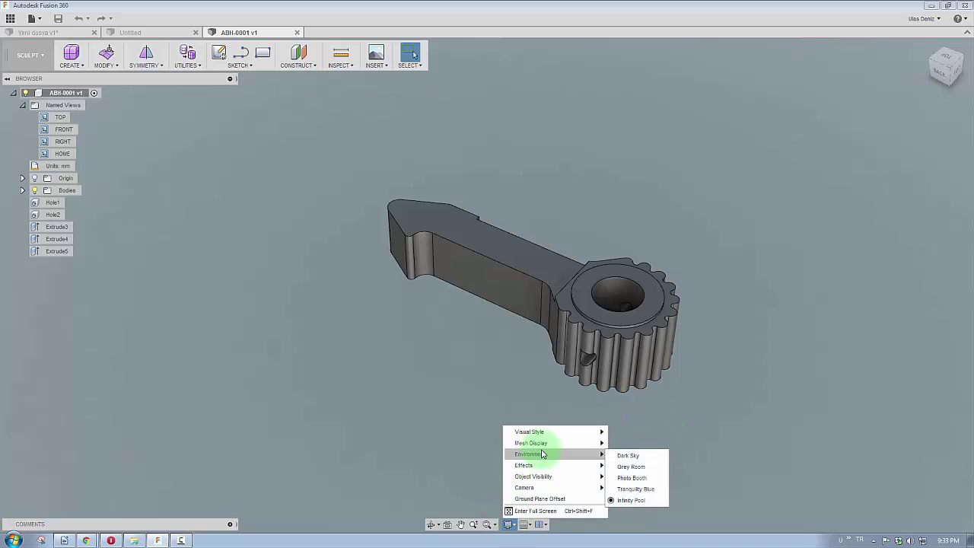
mouse_move(532, 465)
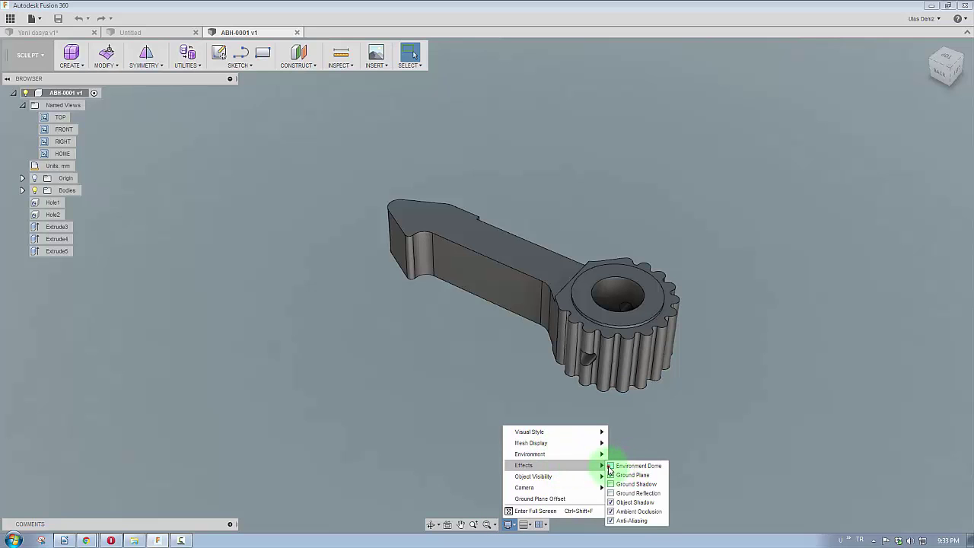
click(680, 418)
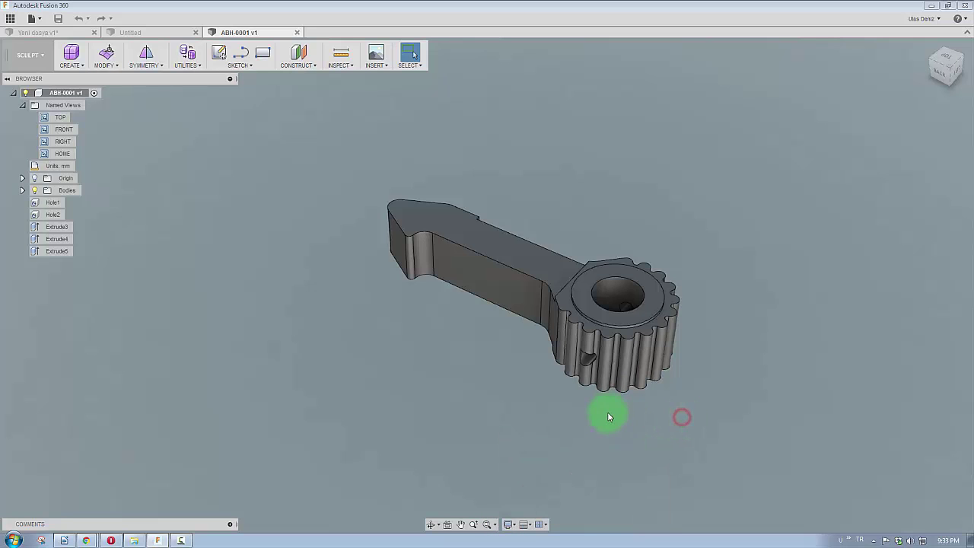
shift+middle_drag(609, 413, 584, 439)
click(510, 524)
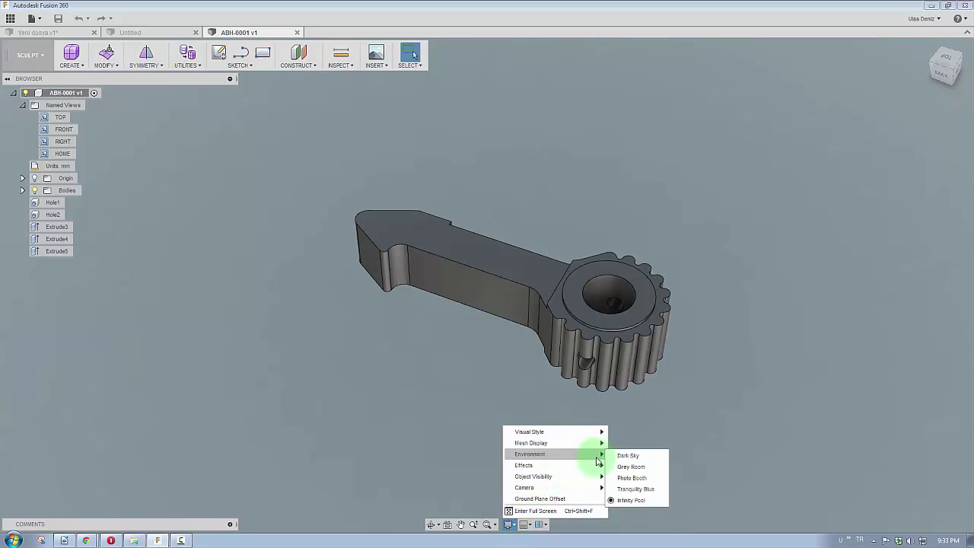
mouse_move(530, 454)
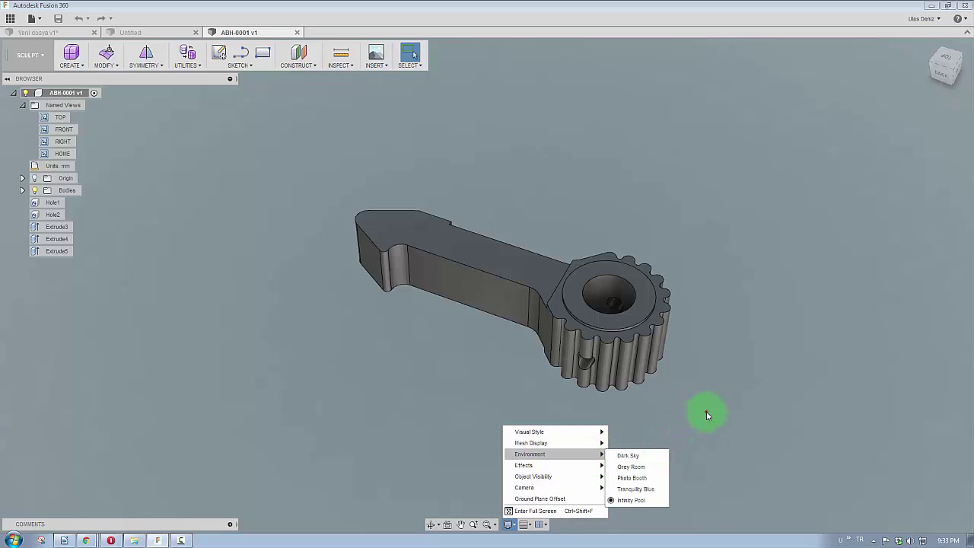
click(706, 411)
Orbit round to the back of the lever, zoom in close and pan it left
scroll(427, 414, down, 3)
shift+middle_drag(428, 414, 478, 369)
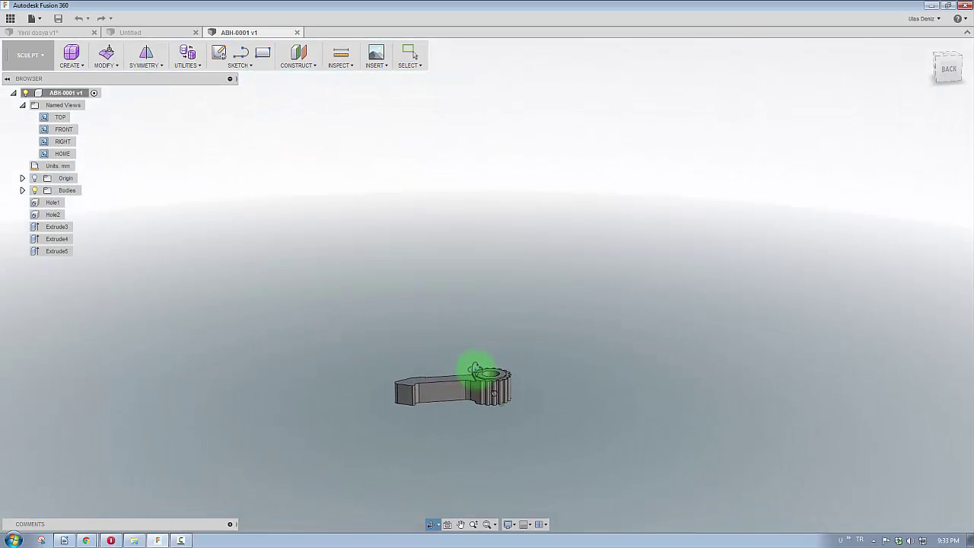
scroll(500, 387, up, 2)
scroll(511, 391, up, 5)
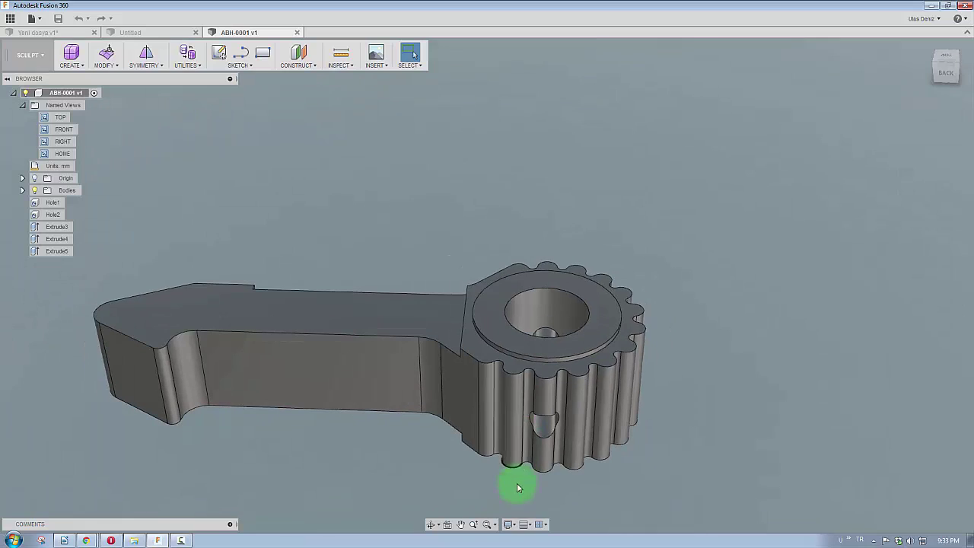
click(509, 524)
mouse_move(525, 465)
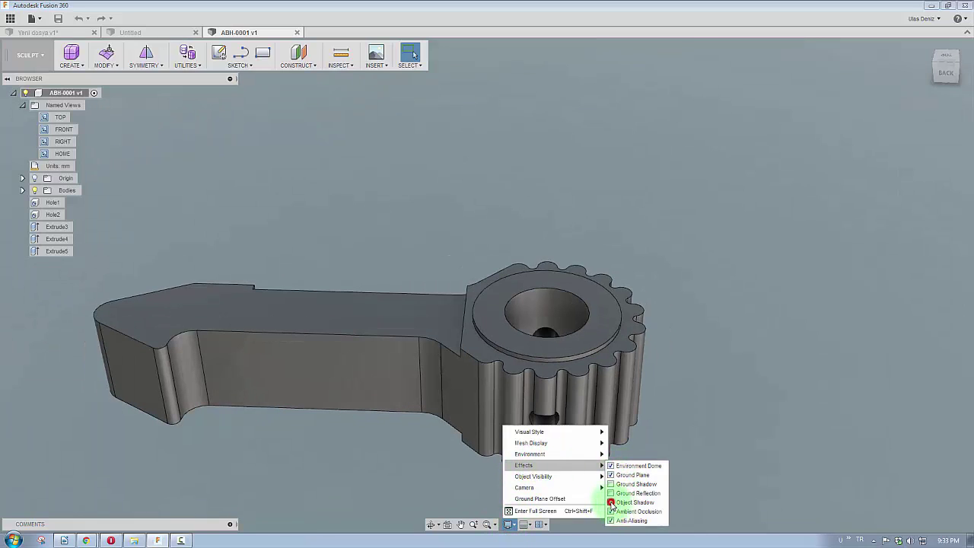
click(611, 503)
mouse_move(463, 408)
middle_down()
mouse_move(319, 378)
mouse_move(434, 398)
middle_up()
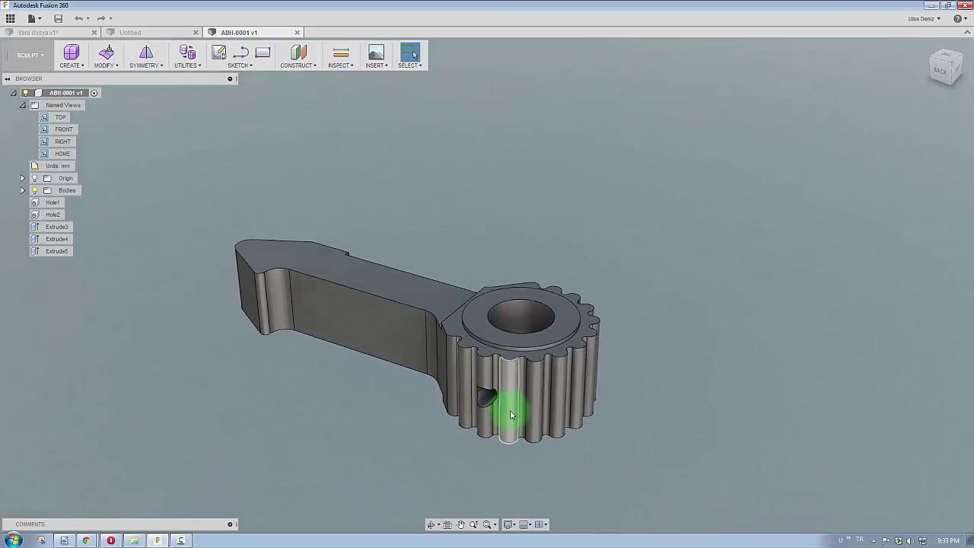
Switch to the MODEL workspace and orbit and zoom so the arm looks longer
click(42, 53)
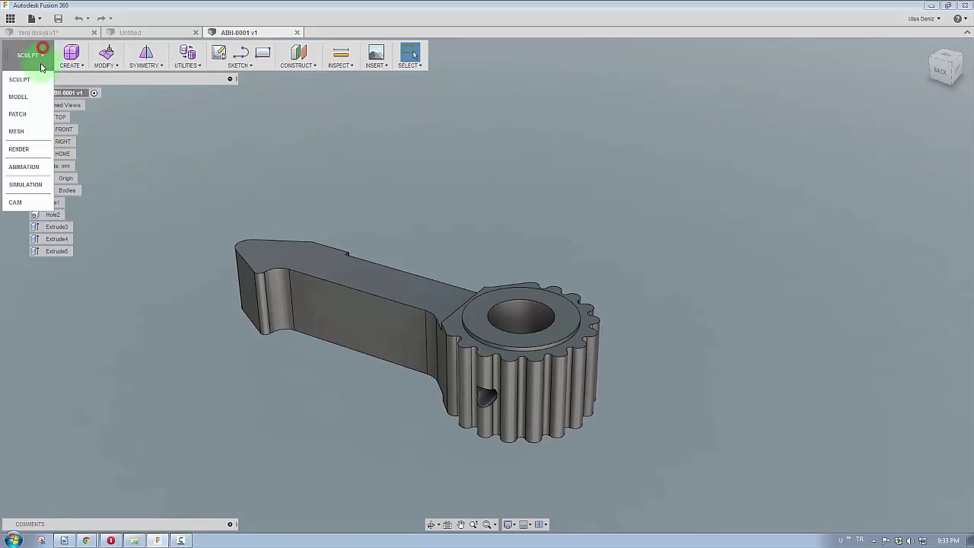
click(18, 96)
mouse_move(503, 283)
shift+middle_down()
mouse_move(562, 288)
mouse_move(576, 376)
shift+middle_up()
scroll(607, 373, up, 2)
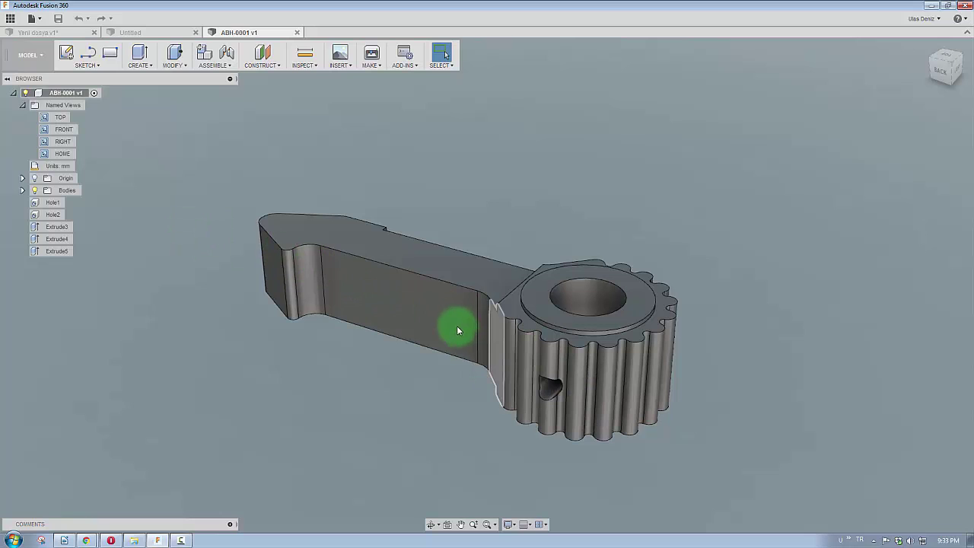
shift+middle_drag(458, 330, 469, 327)
Turn Ground Reflection back on and orbit the lever to a new angle
click(515, 528)
mouse_move(524, 465)
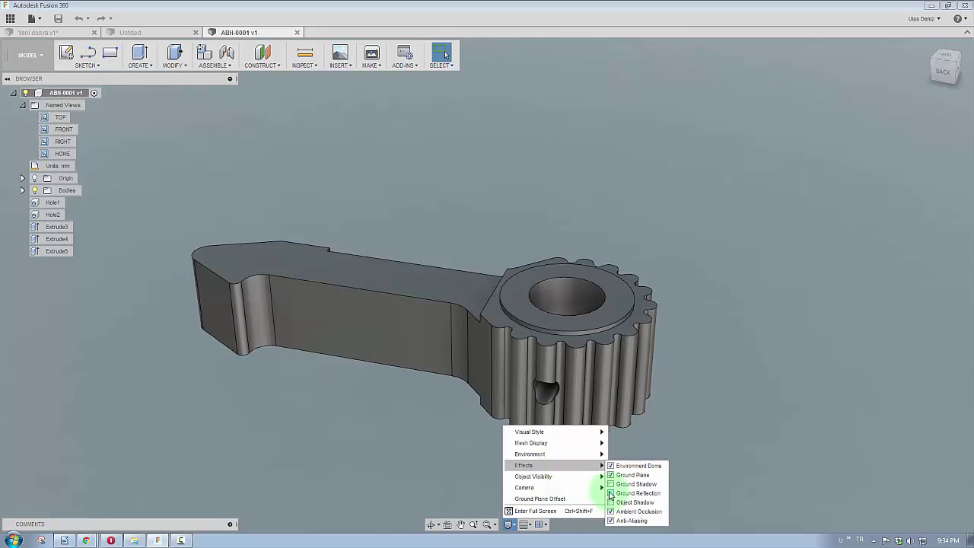
click(611, 493)
click(411, 404)
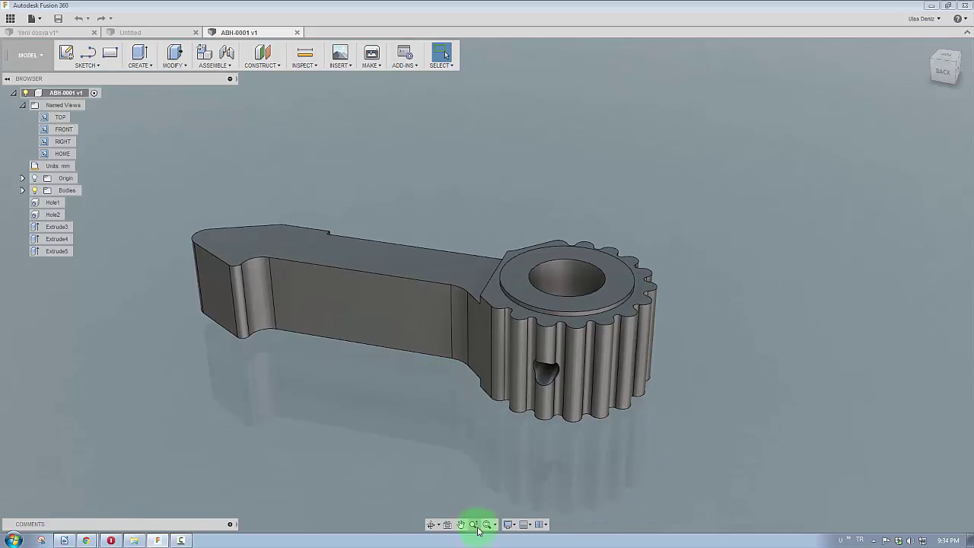
click(509, 525)
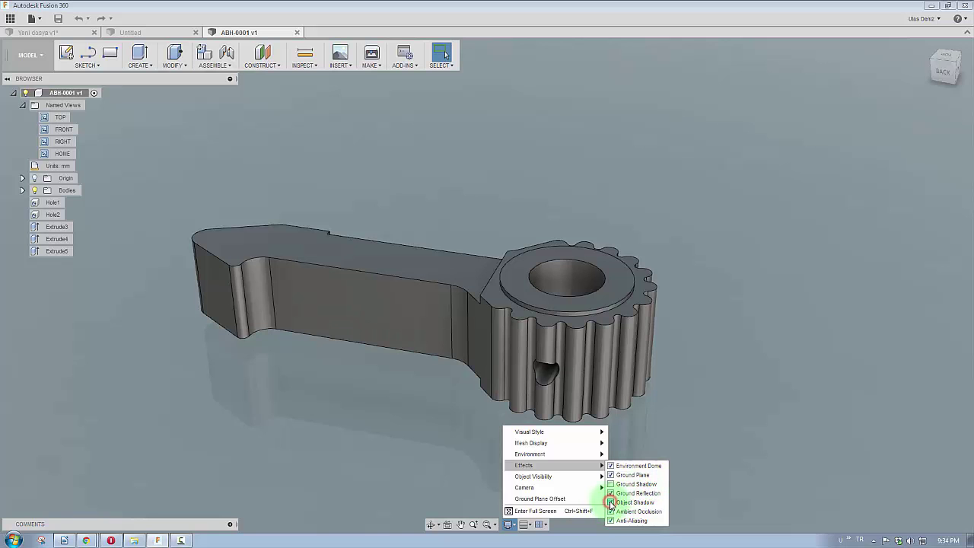
mouse_move(523, 465)
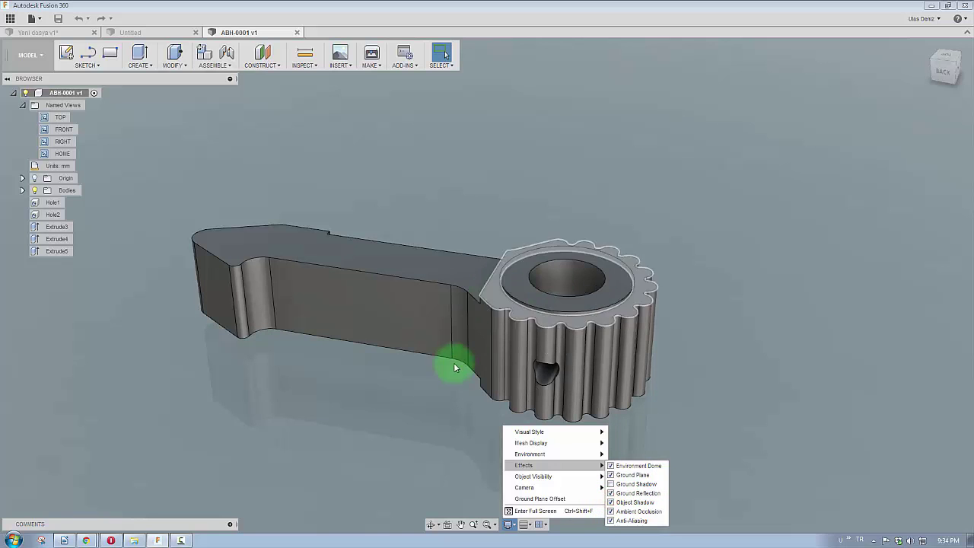
mouse_move(450, 365)
shift+middle_down()
mouse_move(589, 309)
mouse_move(624, 396)
mouse_move(543, 471)
shift+middle_up()
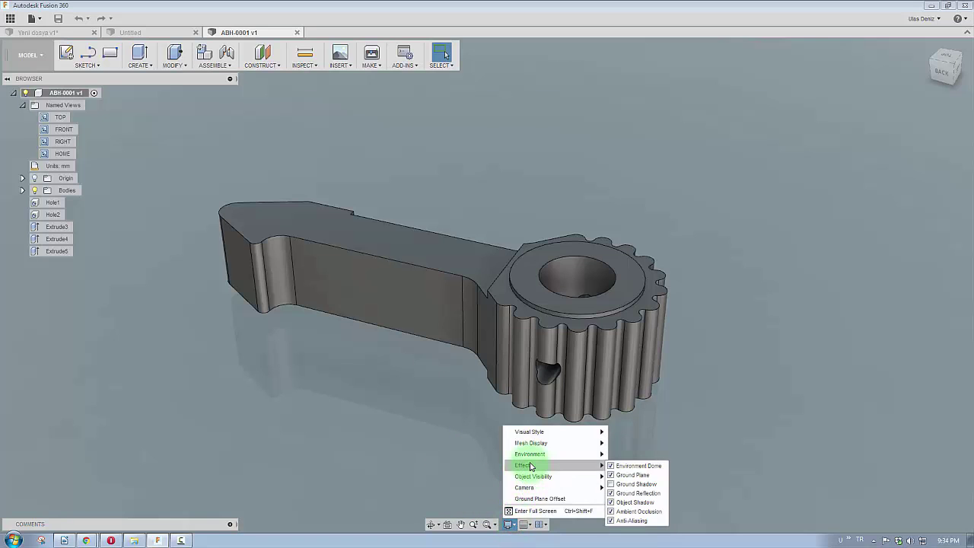
Flick Ambient Occlusion off and on several times, leaving it on, then pan toward the gear
click(611, 512)
click(611, 512)
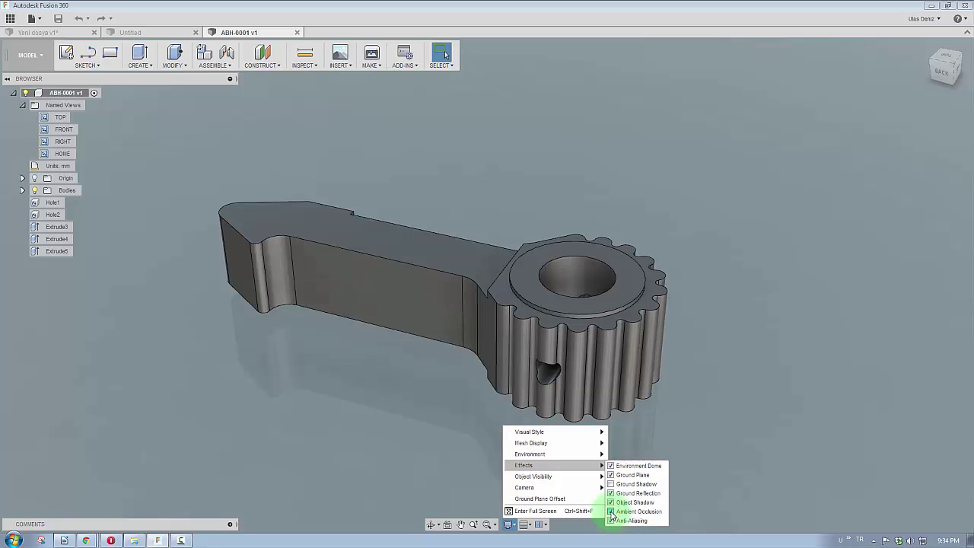
click(611, 512)
click(611, 512)
click(611, 512)
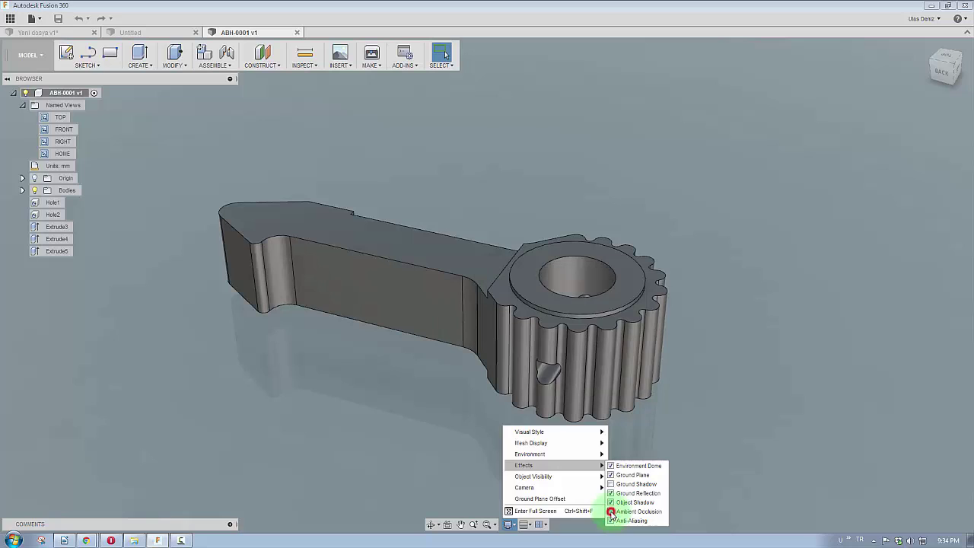
click(611, 513)
click(611, 512)
click(610, 512)
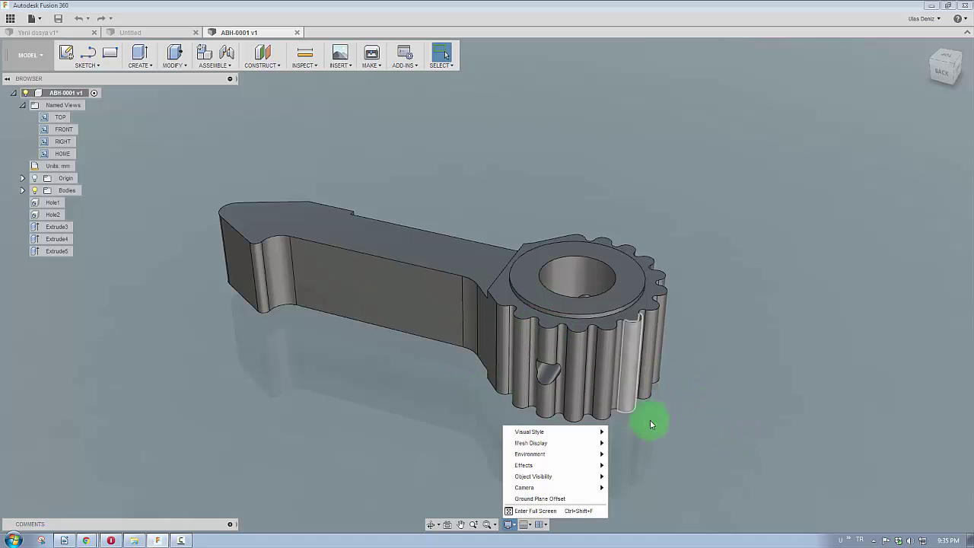
mouse_move(667, 431)
middle_down()
mouse_move(706, 440)
mouse_move(524, 435)
mouse_move(487, 424)
mouse_move(587, 408)
mouse_move(498, 344)
mouse_move(388, 310)
middle_up()
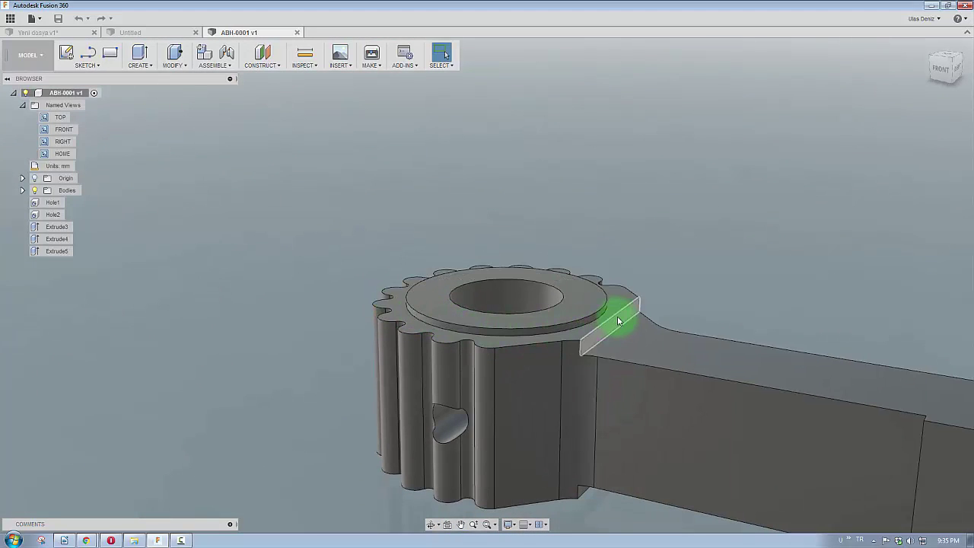
Toggle Ambient Occlusion repeatedly on the gear close-up, ending with it off
click(507, 524)
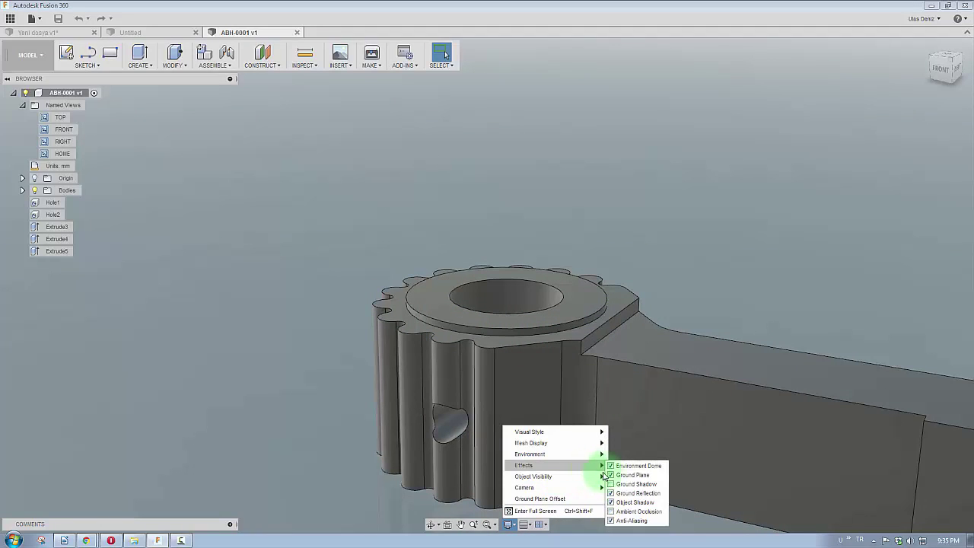
click(611, 512)
click(611, 512)
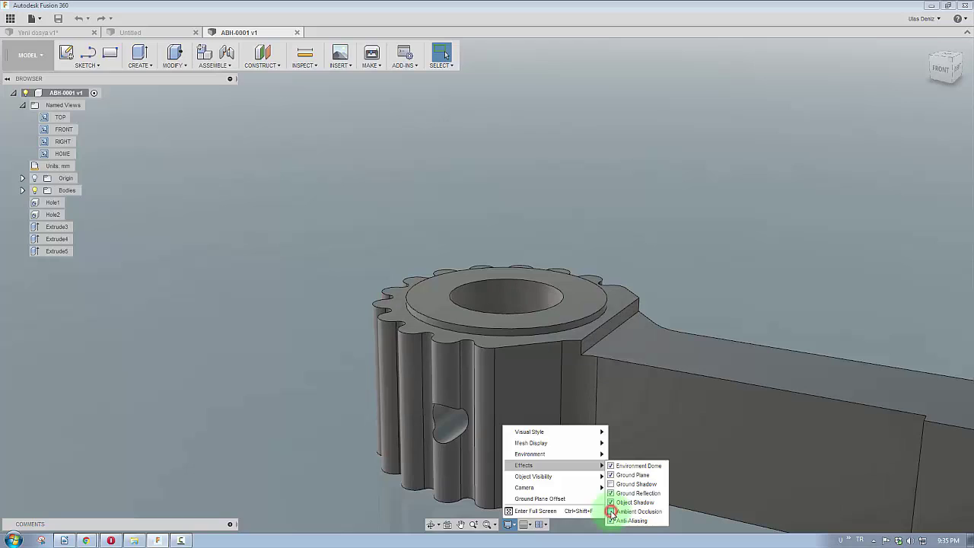
click(612, 513)
click(611, 512)
click(612, 513)
click(611, 513)
click(611, 512)
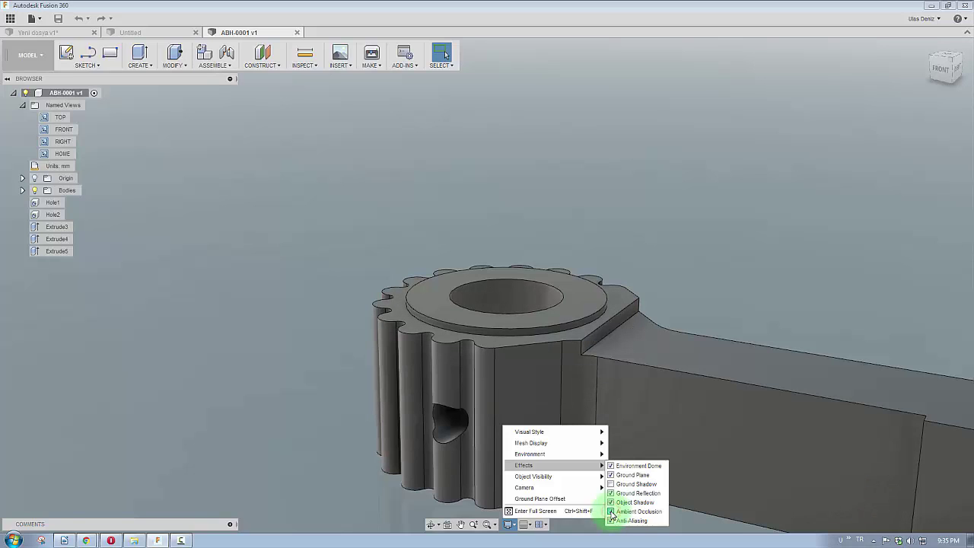
click(611, 512)
click(611, 512)
click(611, 512)
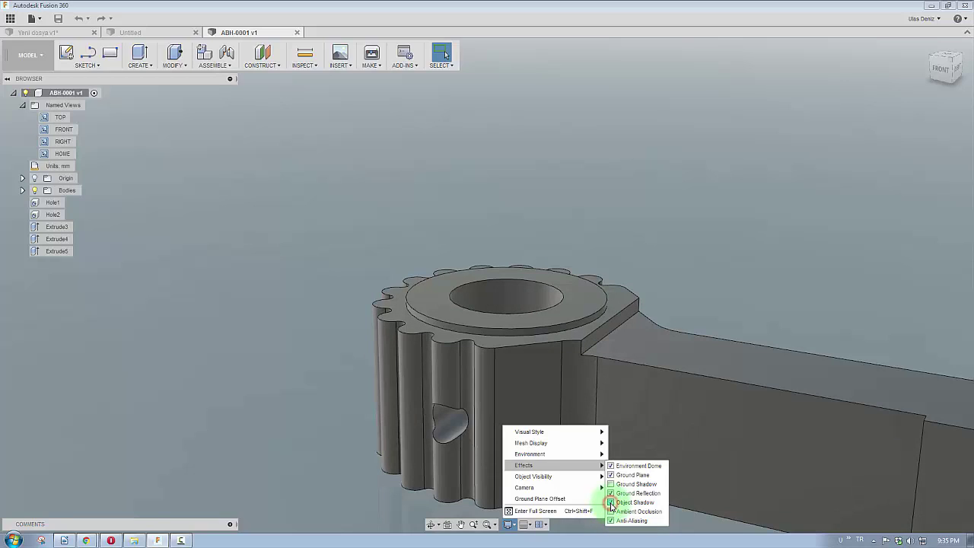
Toggle Object Shadow, flick Ambient Occlusion again leaving it on, and orbit out to the whole lever
click(611, 503)
click(611, 512)
click(611, 512)
click(611, 512)
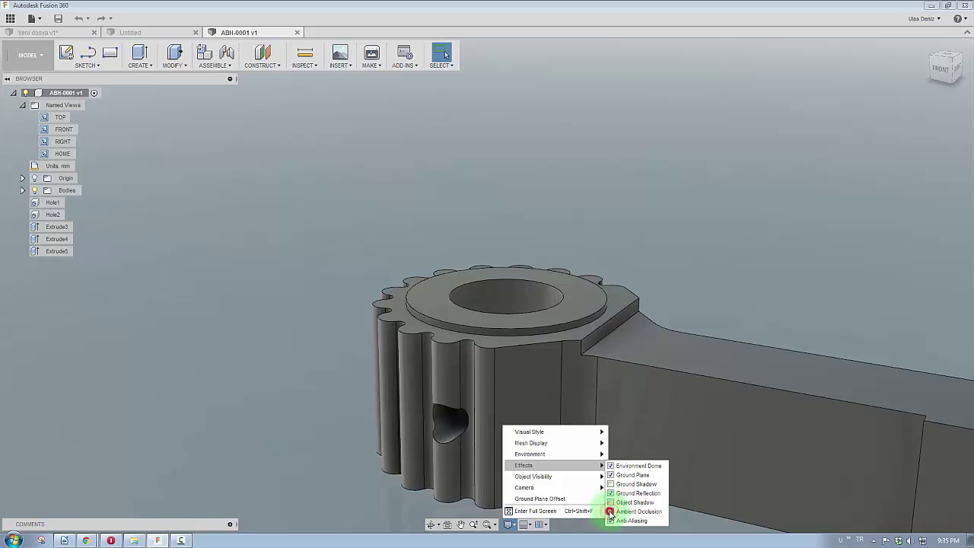
click(611, 512)
click(611, 512)
click(611, 512)
click(611, 513)
click(611, 513)
click(611, 512)
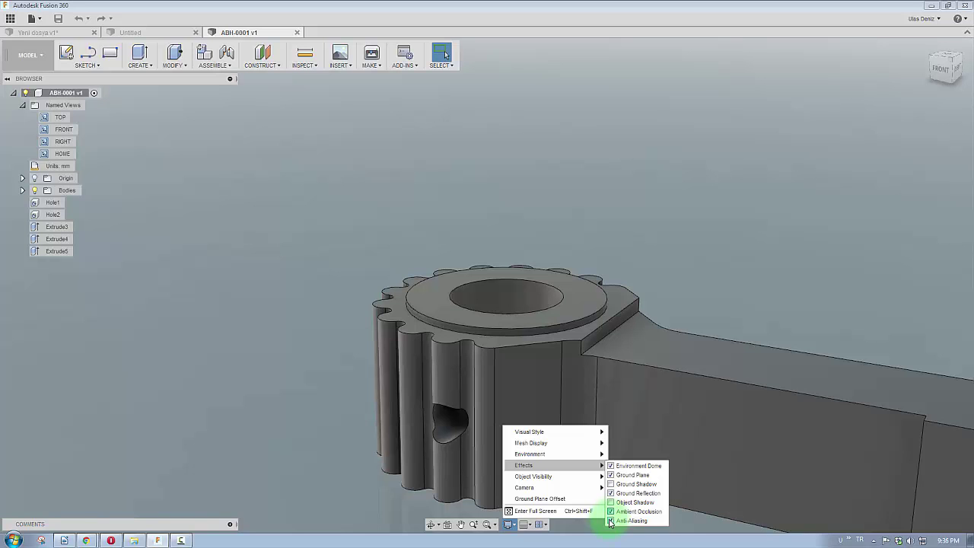
mouse_move(423, 388)
shift+middle_down()
mouse_move(350, 377)
mouse_move(433, 388)
mouse_move(373, 391)
mouse_move(282, 431)
mouse_move(506, 448)
mouse_move(504, 398)
shift+middle_up()
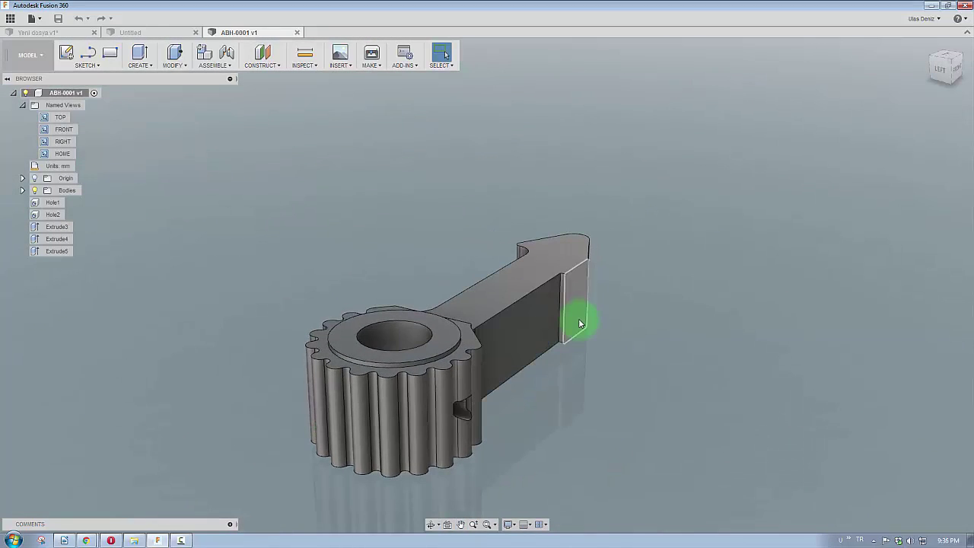
Turn Ambient Occlusion off, toggle Anti-Aliasing, and orbit the lever to a new angle
click(509, 525)
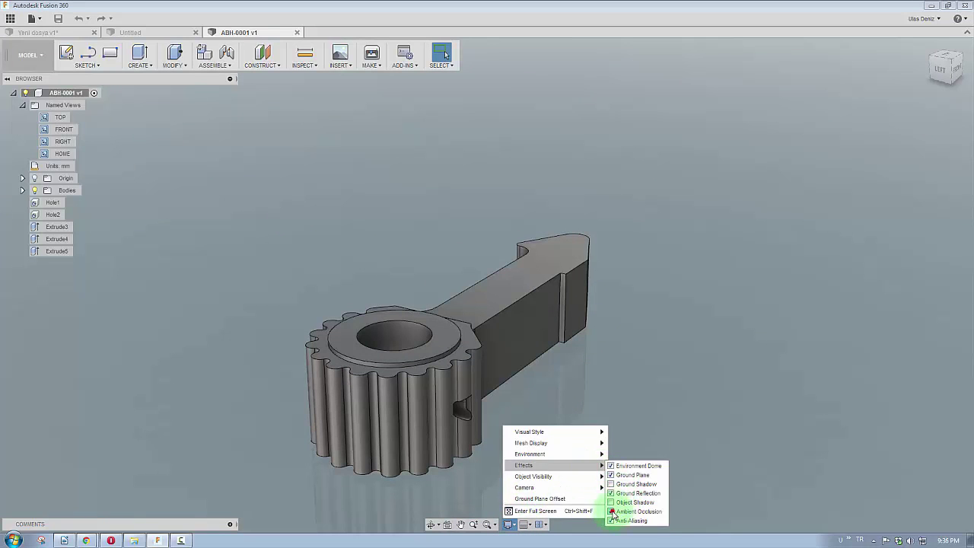
click(611, 511)
mouse_move(524, 465)
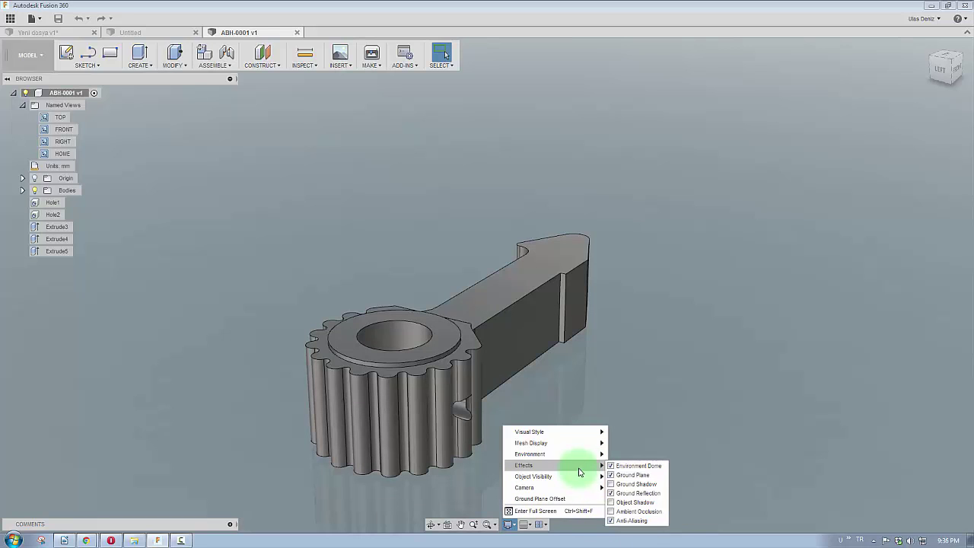
click(612, 522)
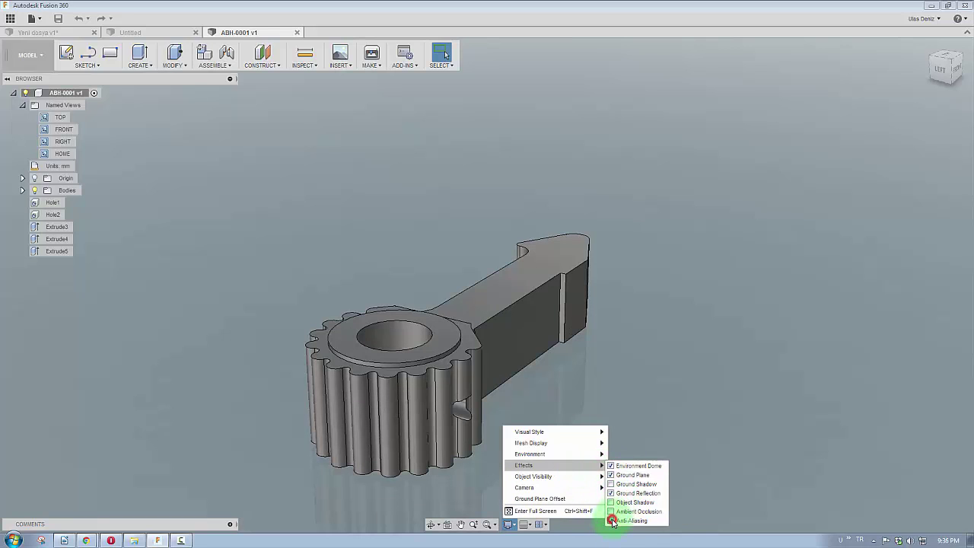
shift+middle_drag(670, 443, 638, 296)
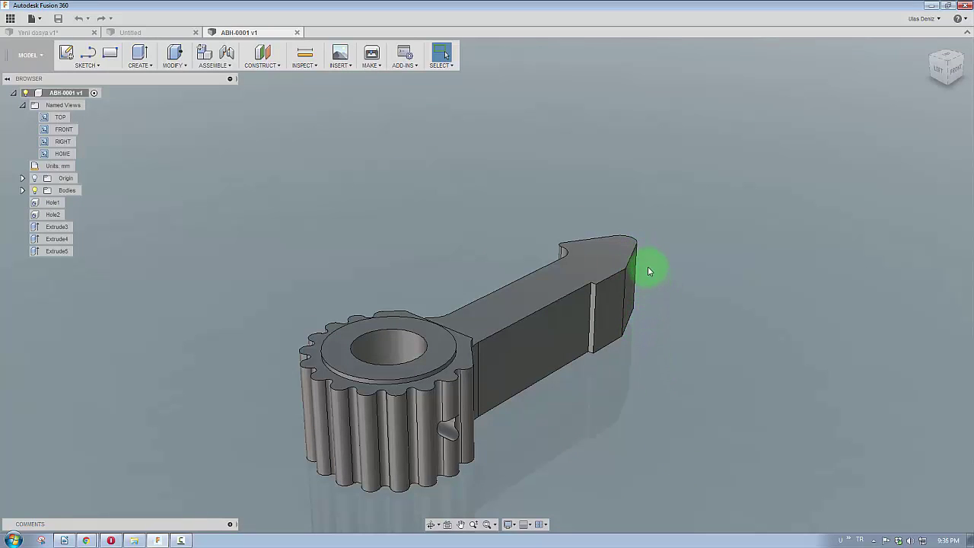
Switch Anti-Aliasing on then off and zoom into the arm end's edges
click(517, 527)
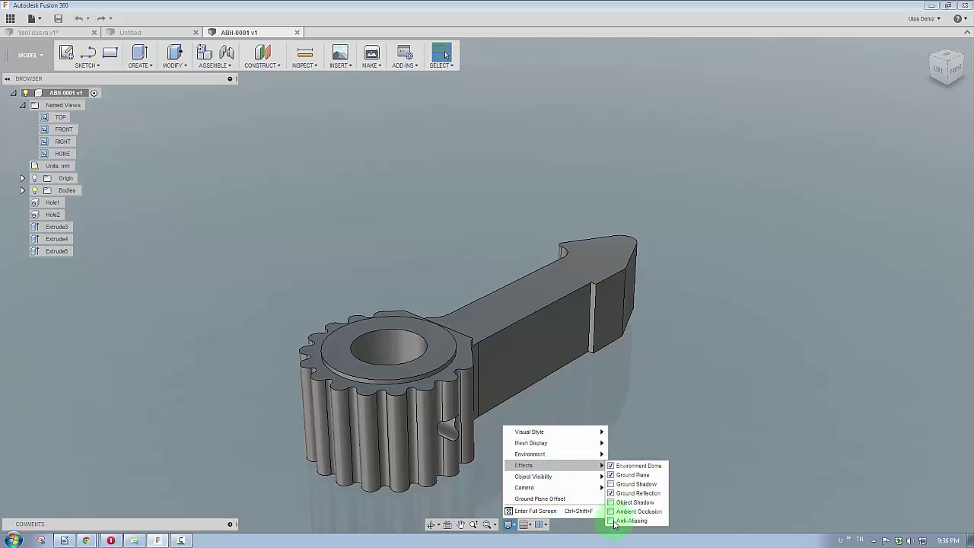
click(612, 521)
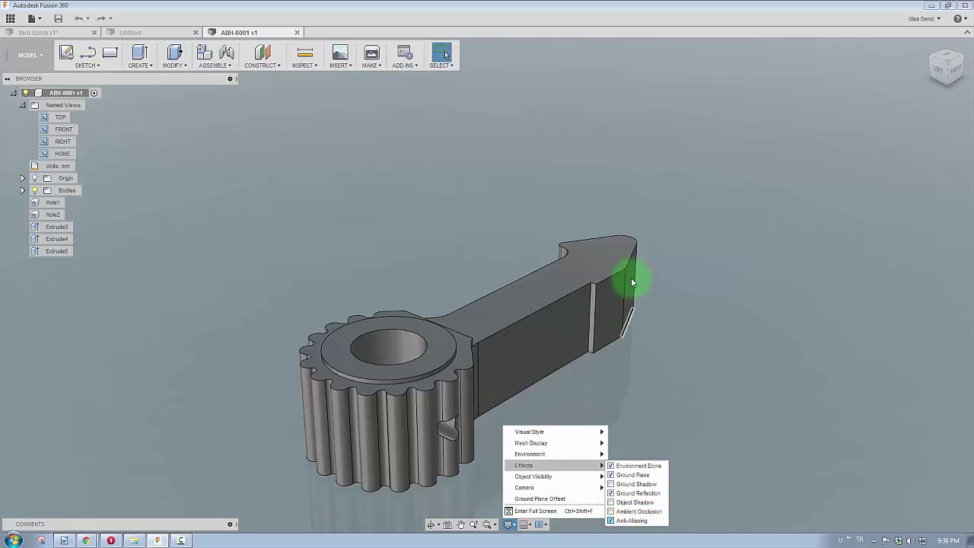
click(612, 521)
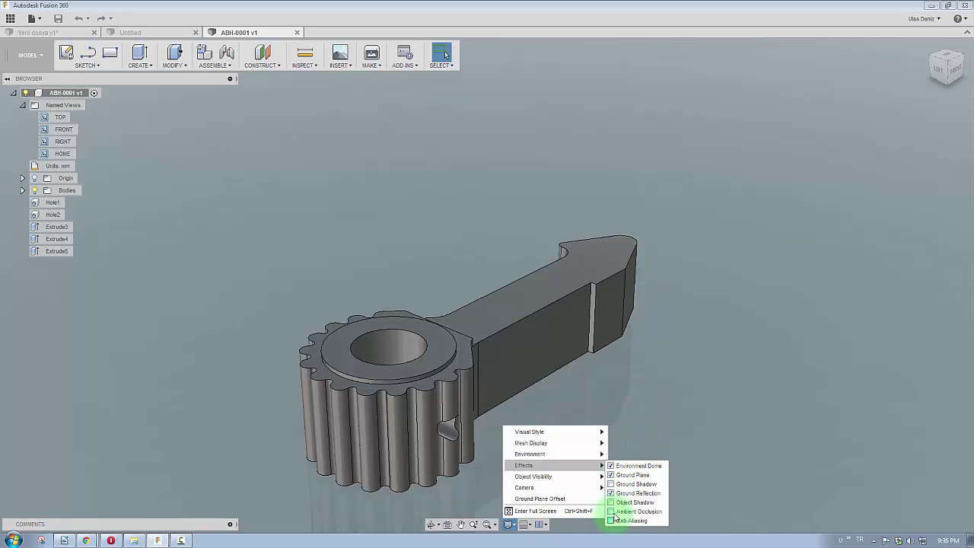
scroll(674, 305, up, 2)
scroll(648, 278, up, 3)
scroll(619, 218, up, 3)
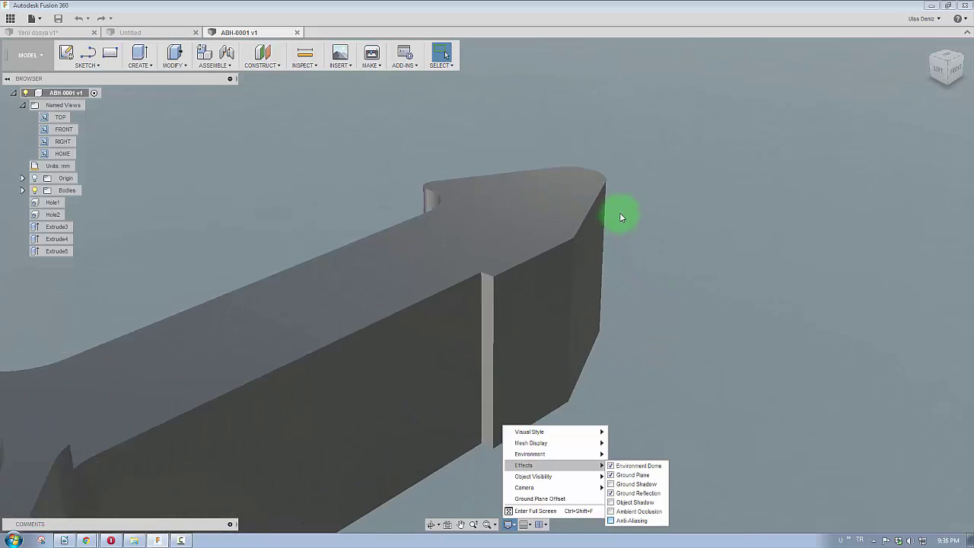
scroll(622, 215, up, 2)
scroll(627, 236, up, 2)
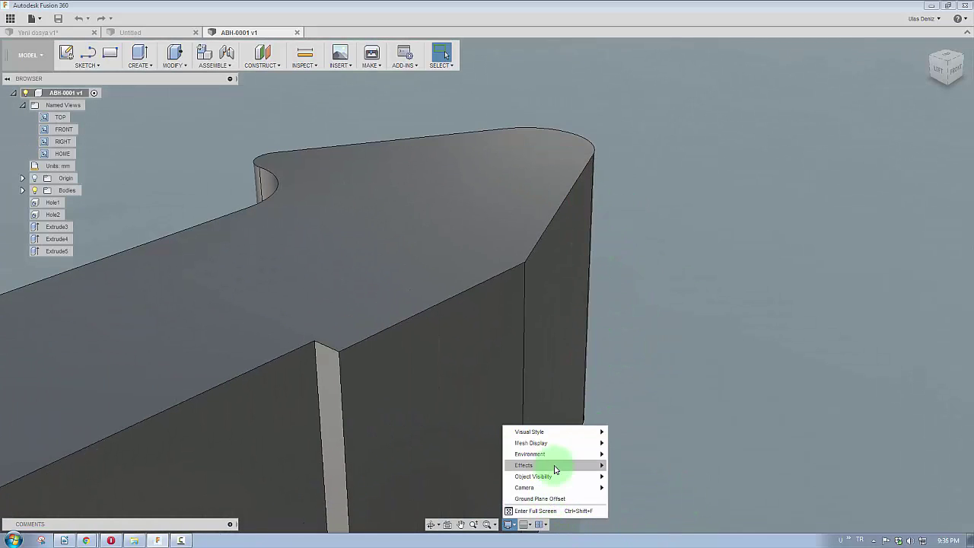
mouse_move(523, 465)
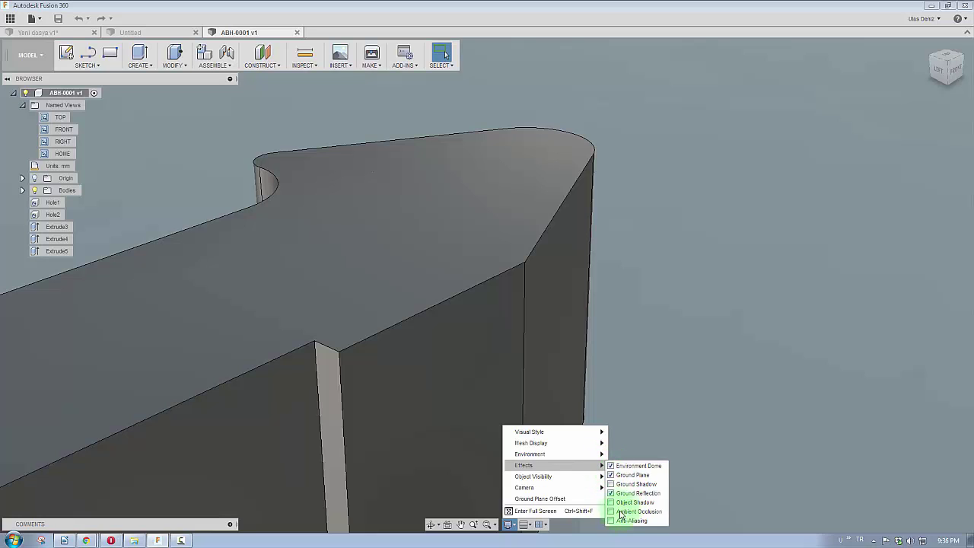
Zoom back out and orbit the whole lever to a new angle
click(661, 294)
scroll(569, 219, down, 10)
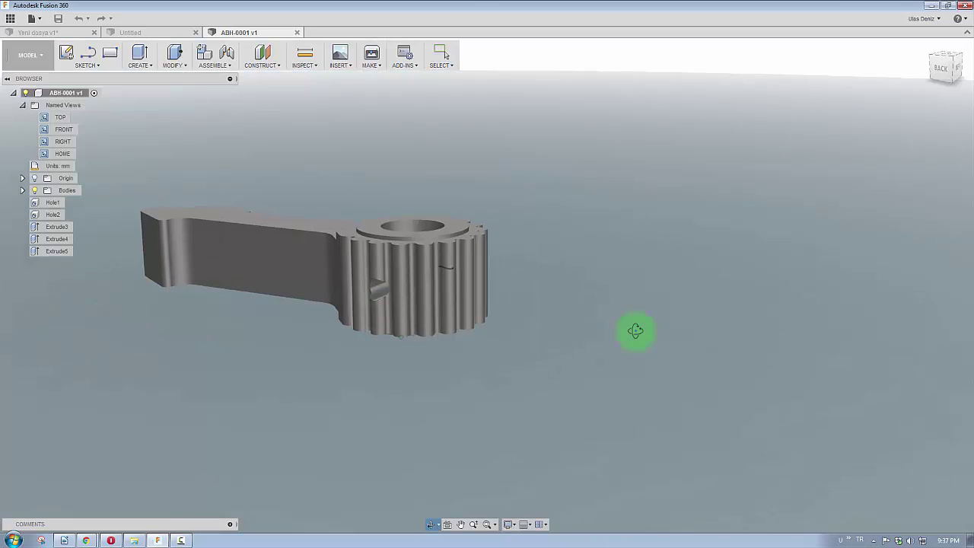
mouse_move(635, 331)
shift+middle_down()
mouse_move(563, 365)
mouse_move(522, 359)
mouse_move(619, 207)
mouse_move(644, 196)
mouse_move(570, 202)
mouse_move(500, 187)
mouse_move(472, 338)
mouse_move(537, 276)
mouse_move(555, 355)
mouse_move(493, 343)
mouse_move(507, 302)
shift+middle_up()
scroll(472, 339, up, 3)
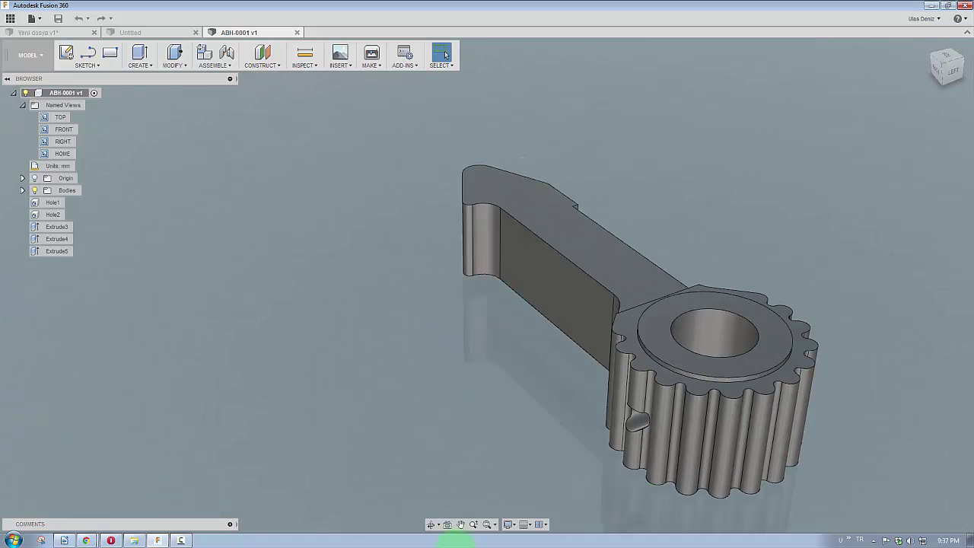
Uncheck Anti-Aliasing and zoom in to inspect the lever's jagged edges
click(513, 524)
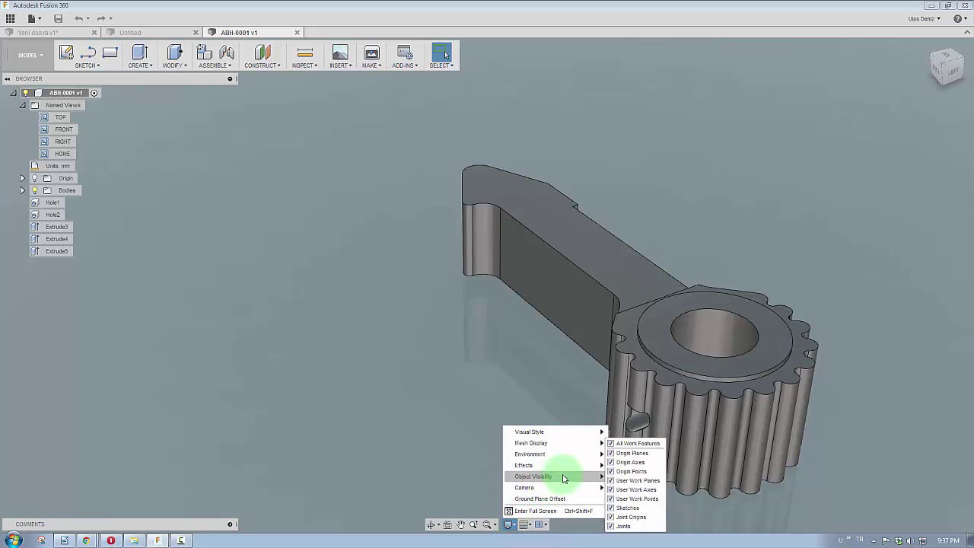
mouse_move(533, 465)
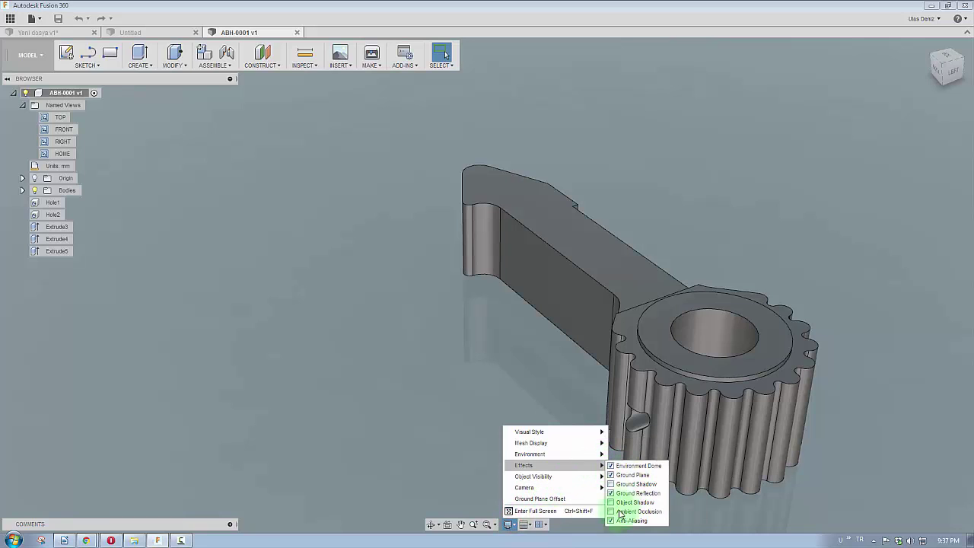
click(612, 520)
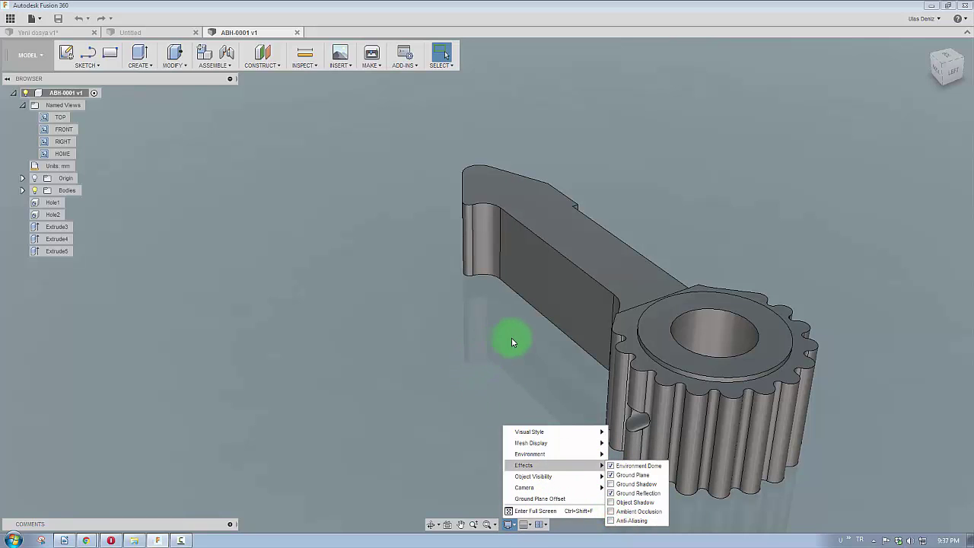
scroll(543, 324, up, 3)
scroll(542, 316, up, 3)
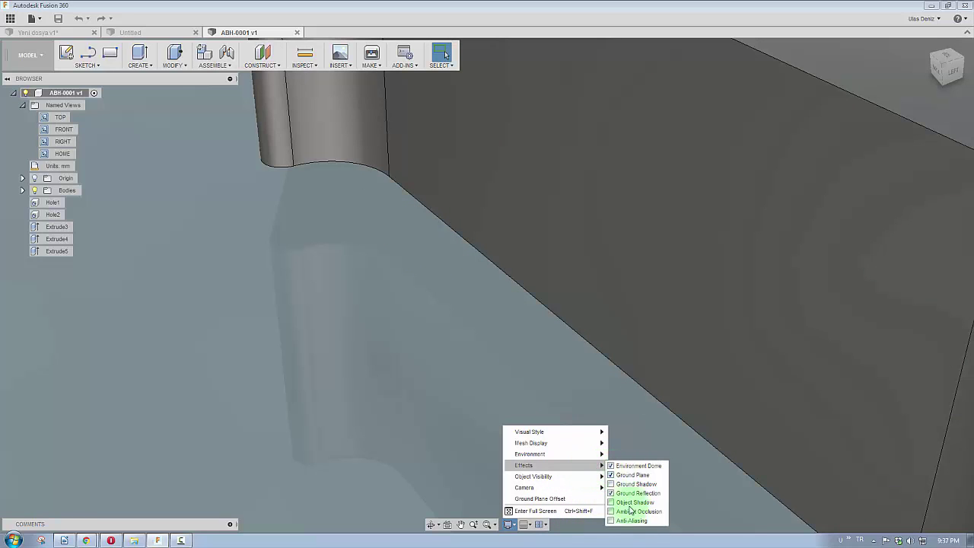
Recheck Anti-Aliasing, zoom out and orbit the lever round to a side view
click(611, 520)
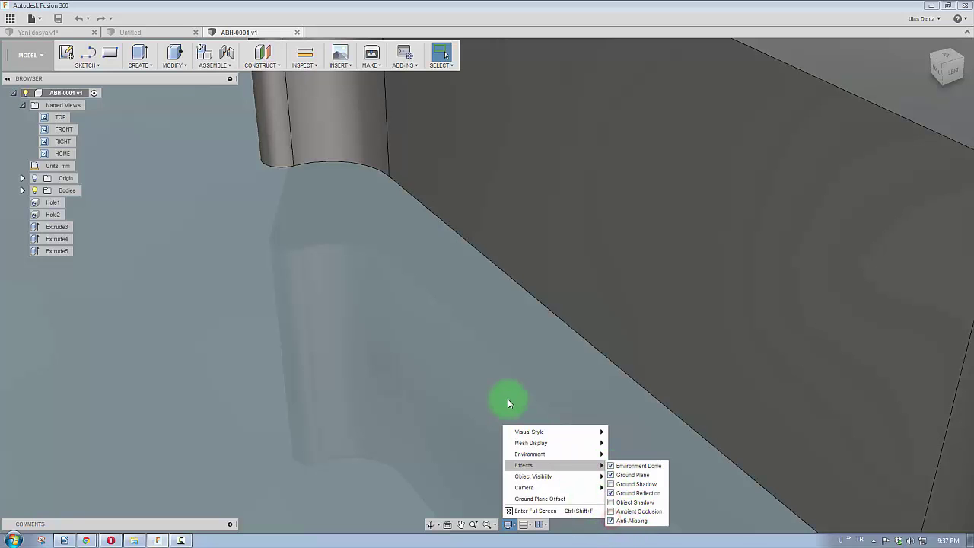
click(440, 286)
scroll(440, 282, down, 2)
scroll(439, 279, down, 2)
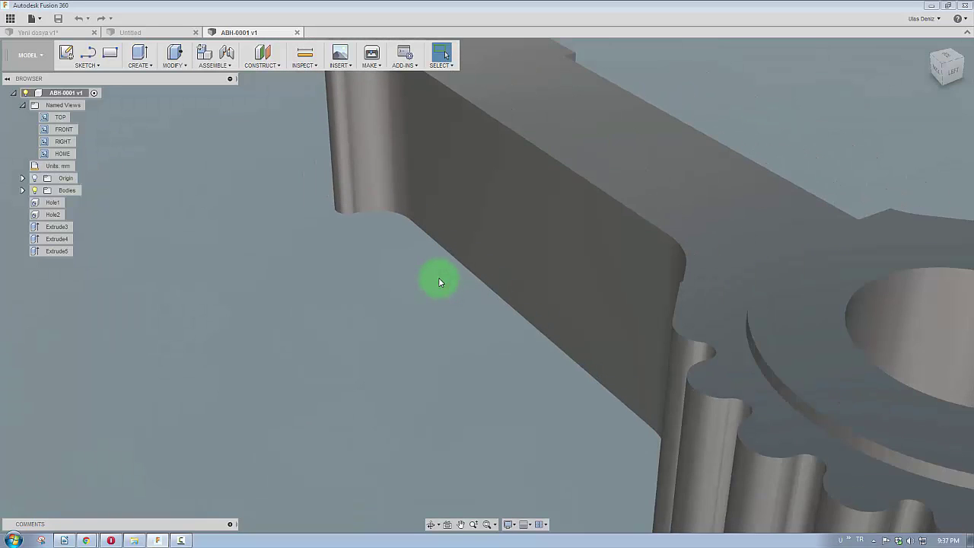
scroll(437, 277, down, 2)
mouse_move(519, 350)
shift+middle_down()
mouse_move(530, 331)
mouse_move(517, 347)
shift+middle_up()
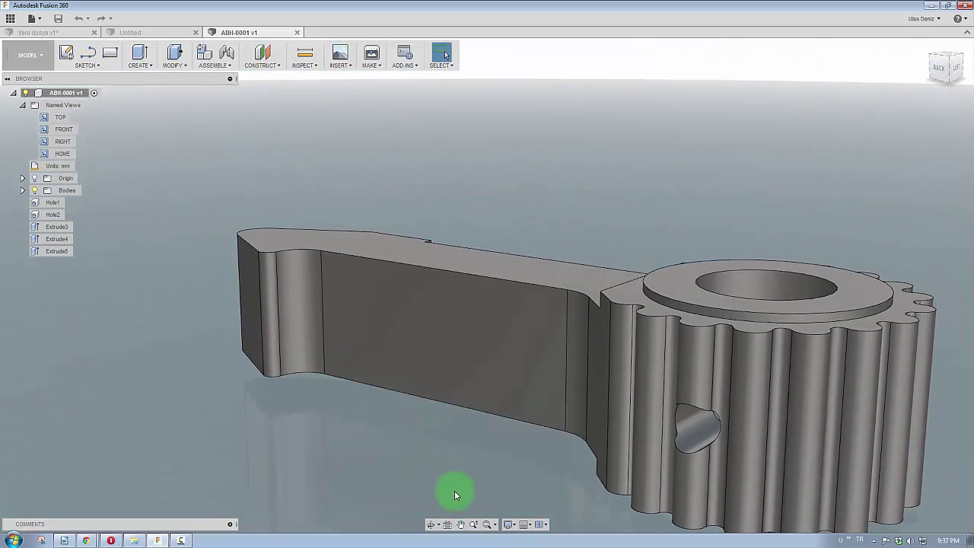
Uncheck Anti-Aliasing, then pan and zoom to centre the lever in the view
click(514, 530)
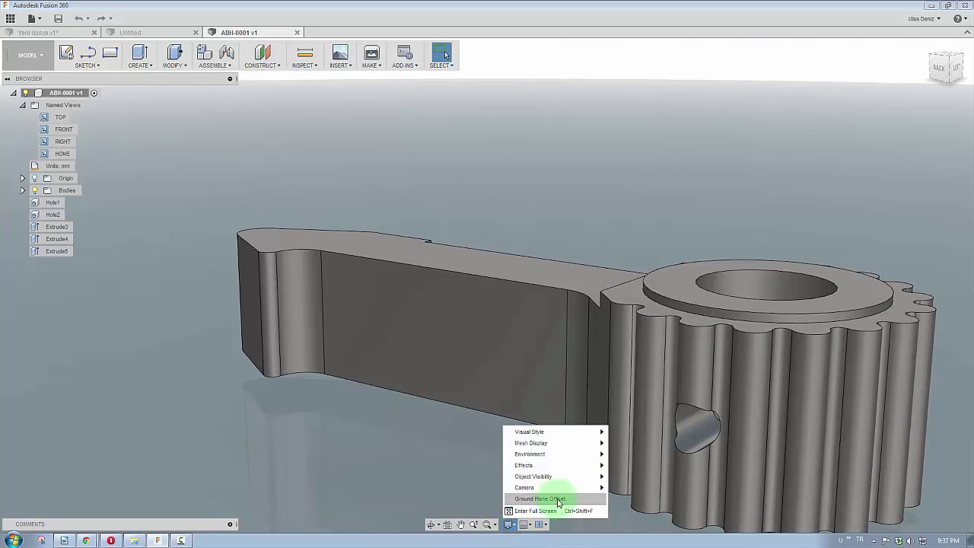
mouse_move(524, 465)
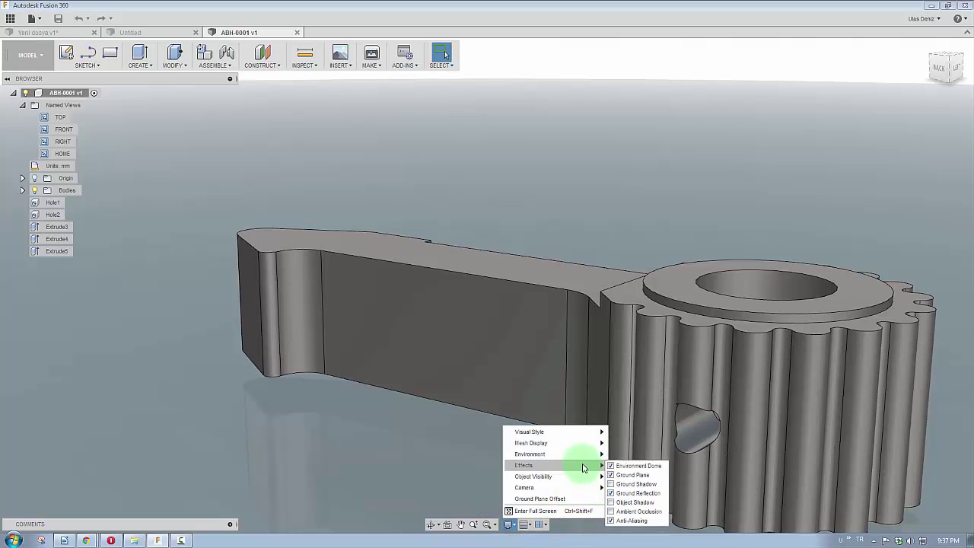
click(612, 522)
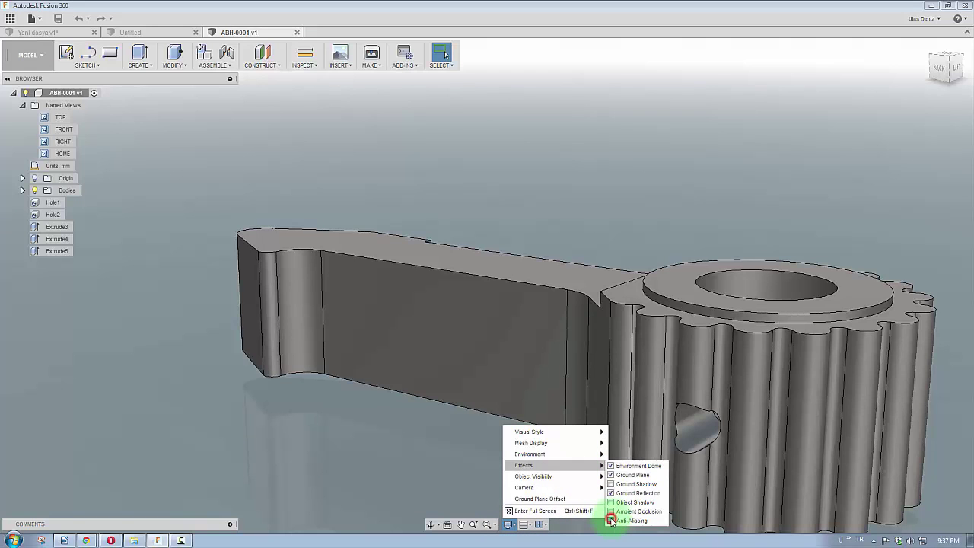
mouse_move(310, 332)
middle_down()
mouse_move(358, 366)
mouse_move(450, 378)
middle_up()
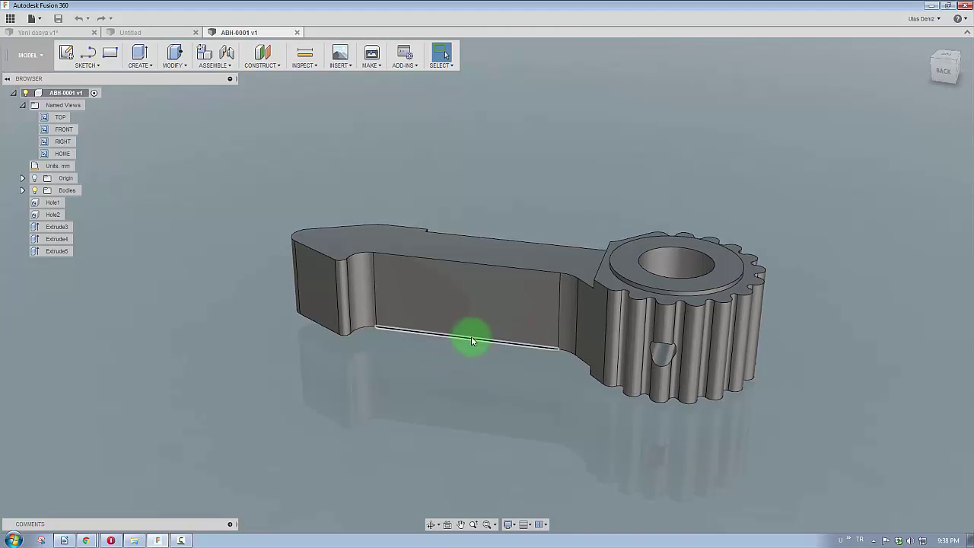
middle_drag(469, 338, 458, 368)
scroll(437, 427, up, 1)
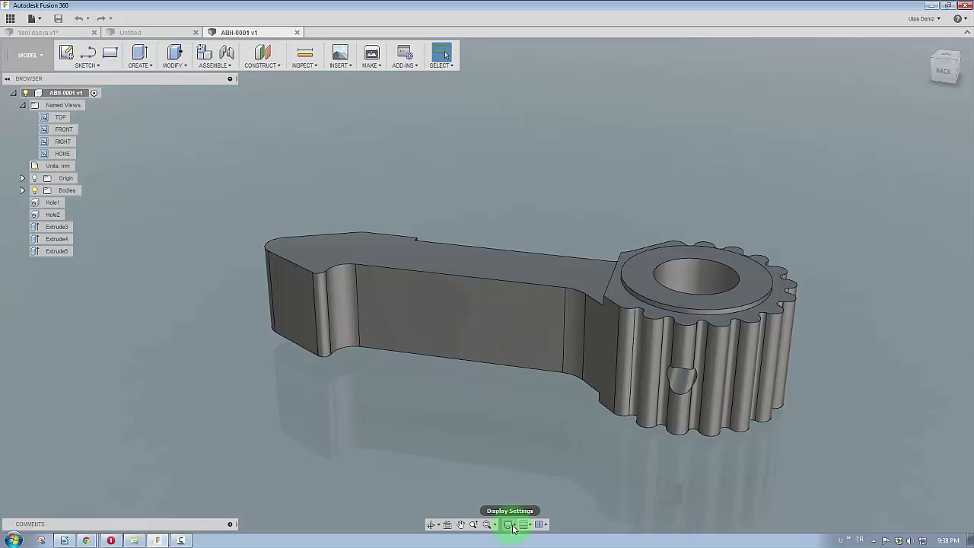
Disable the Environment Dome and Ground Reflection effects, leaving only Ground Plane enabled
click(511, 525)
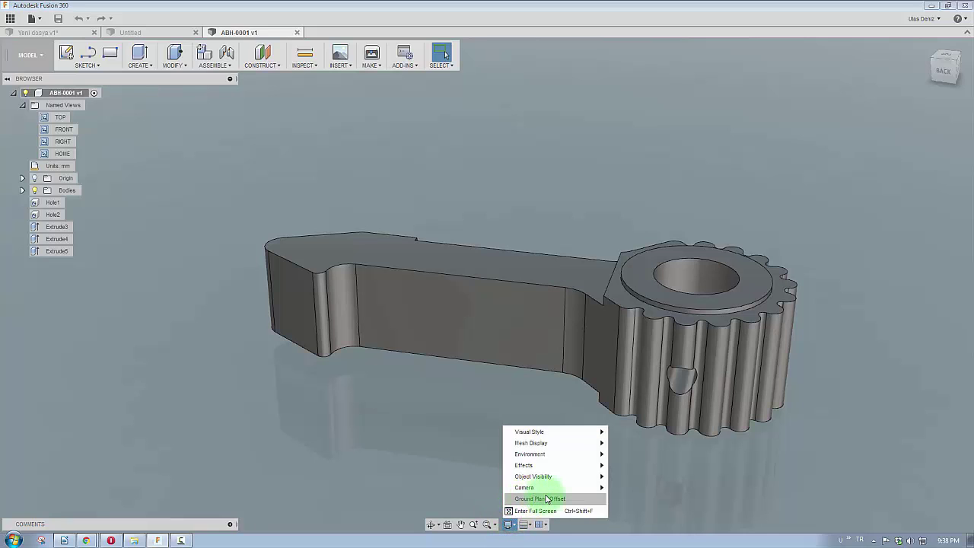
mouse_move(533, 465)
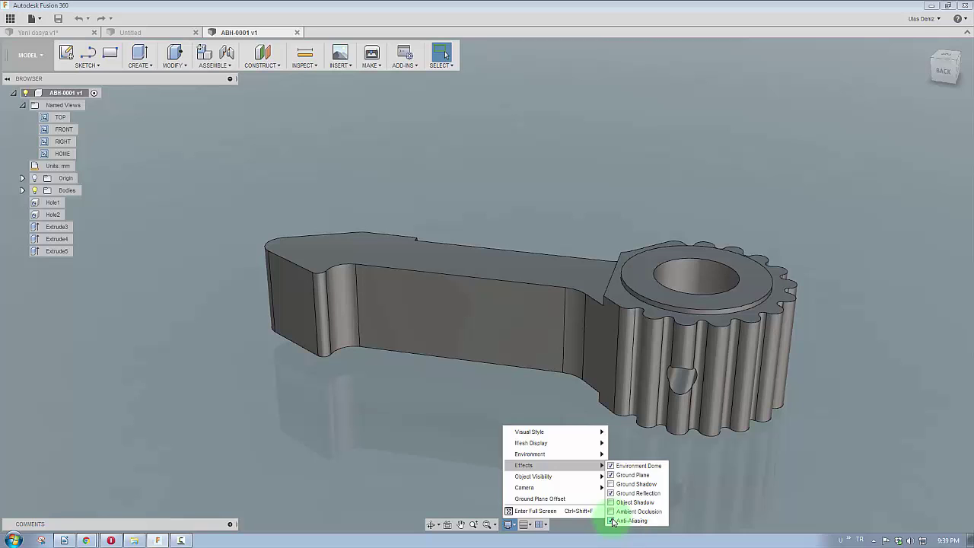
click(613, 522)
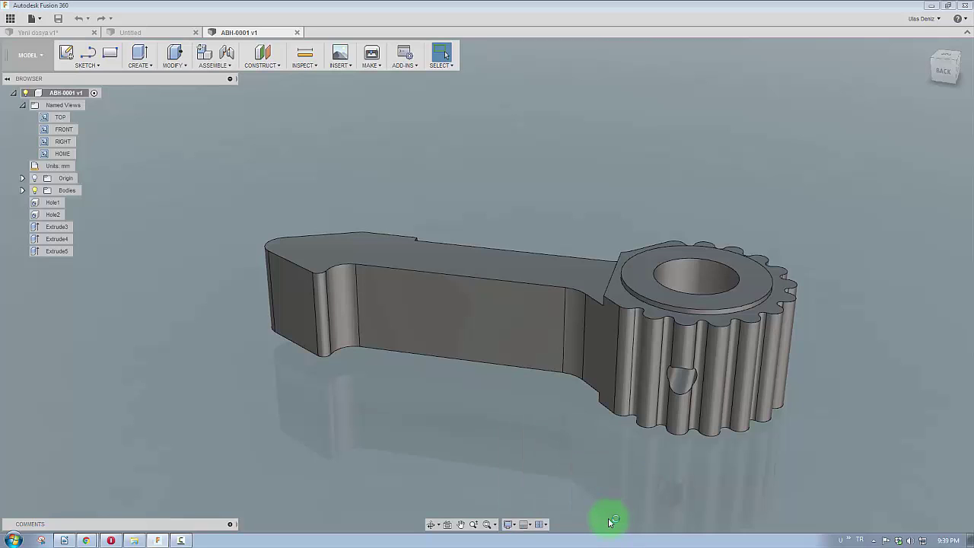
click(515, 525)
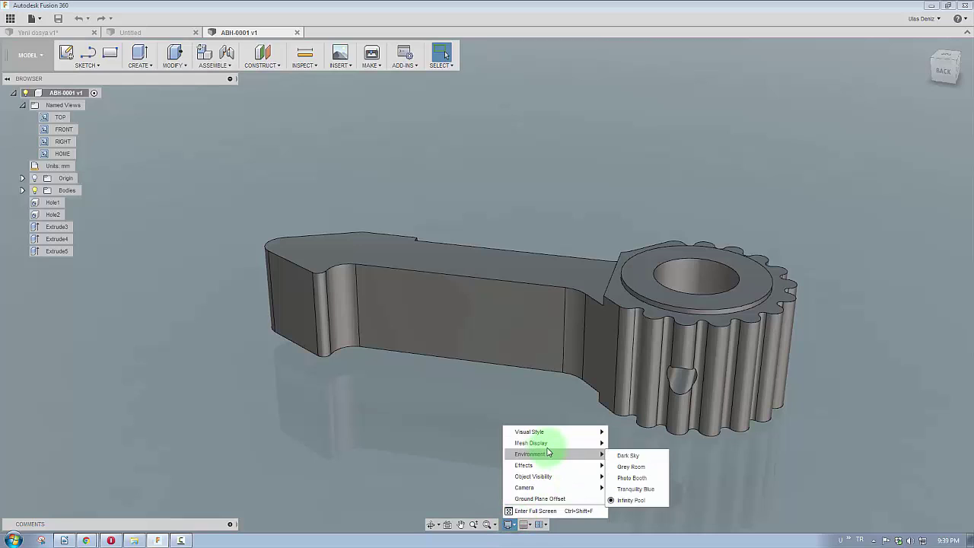
key(Down)
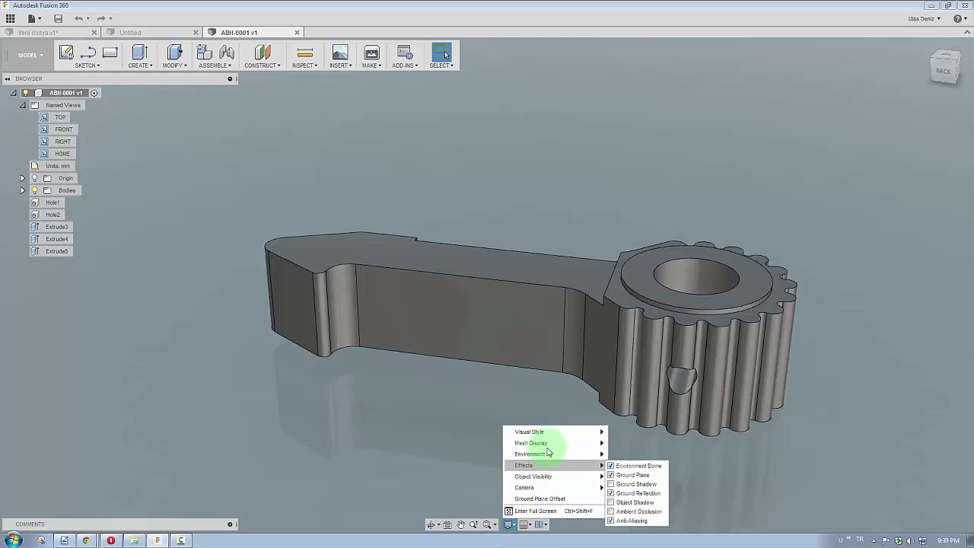
key(Return)
key(Down)
key(Down)
key(Down)
key(Return)
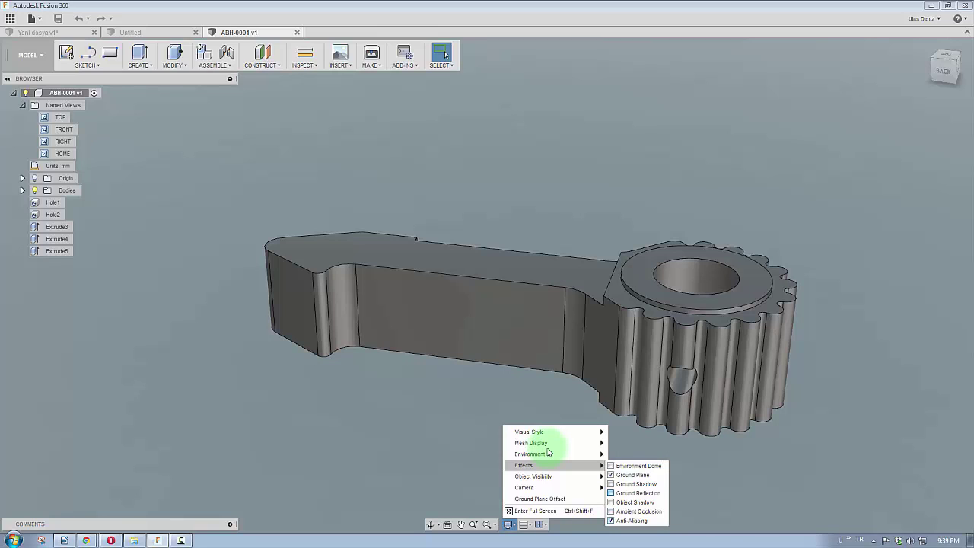
key(Escape)
key(Up)
key(Up)
key(Down)
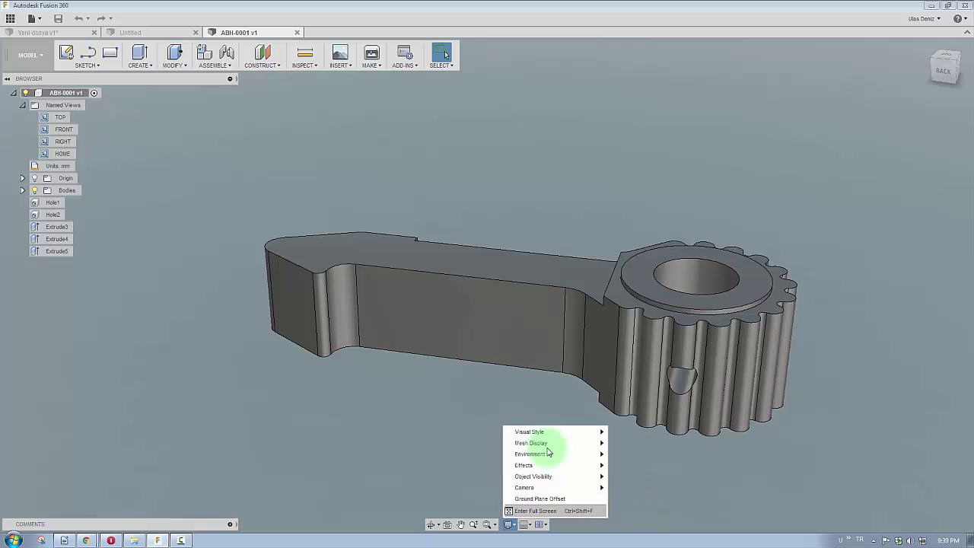
key(Down)
key(Escape)
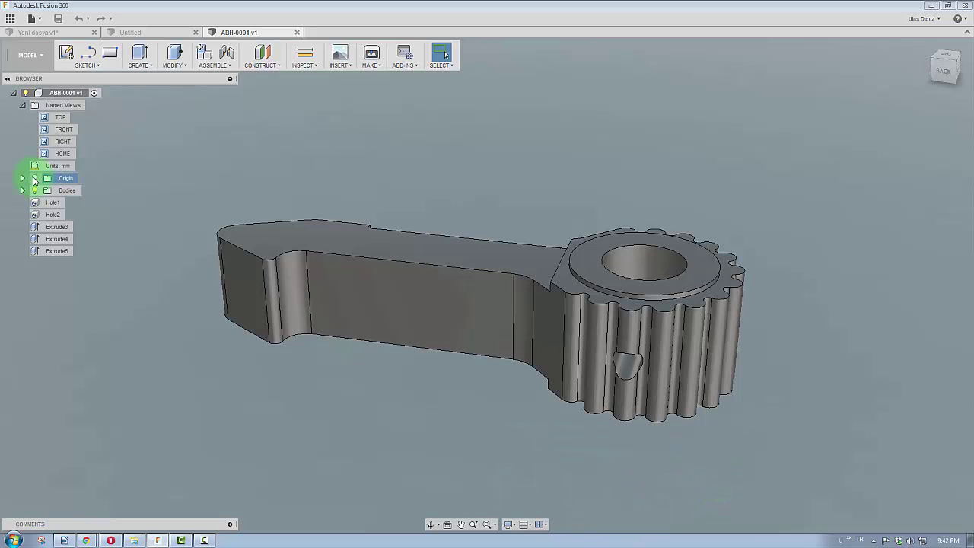
Show the Origin folder and hide the gear-lever body in the browser
click(34, 178)
mouse_move(450, 308)
shift+middle_down()
mouse_move(641, 353)
mouse_move(656, 337)
mouse_move(631, 354)
mouse_move(583, 325)
shift+middle_up()
click(34, 190)
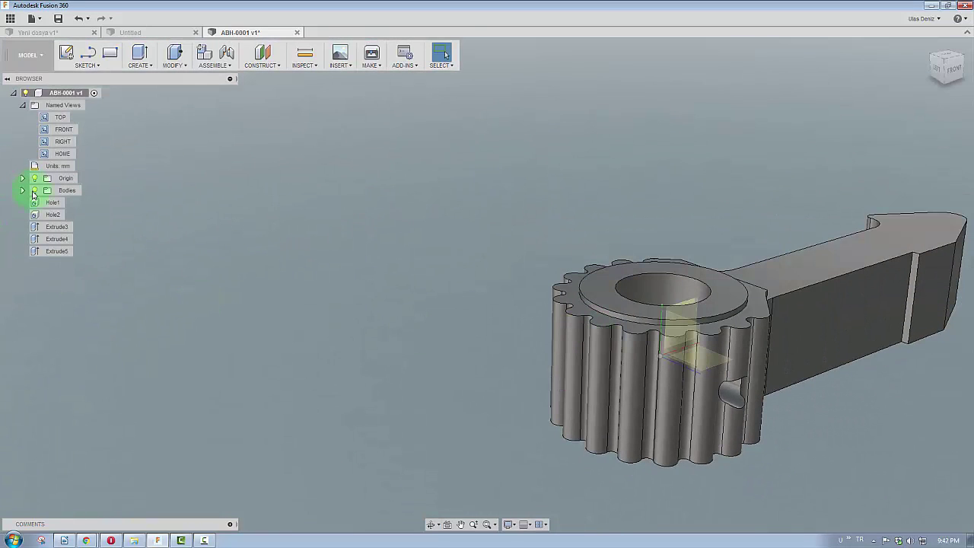
click(34, 190)
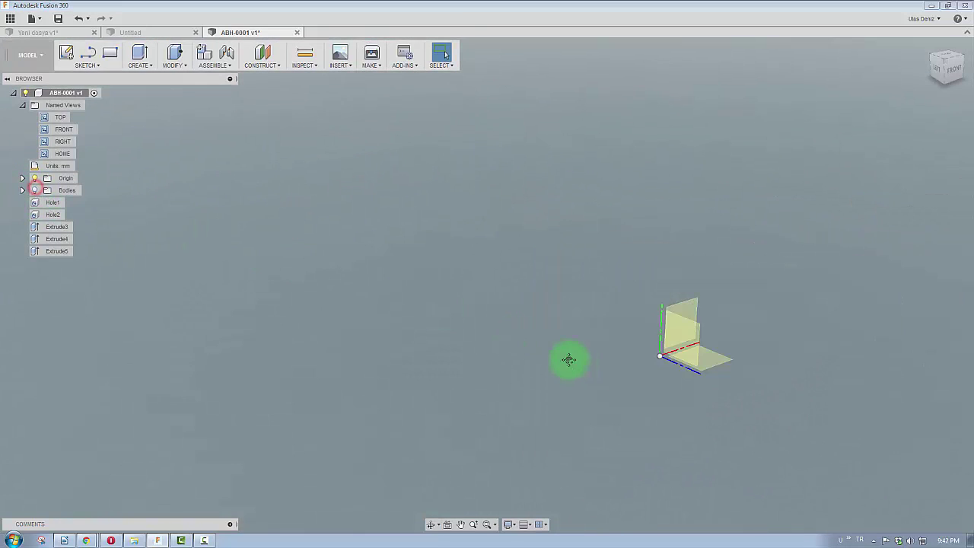
mouse_move(567, 359)
shift+middle_down()
mouse_move(533, 352)
mouse_move(548, 487)
shift+middle_up()
Turn off Origin Planes, Origin Axes and Origin Points under Object Visibility
click(509, 523)
mouse_move(533, 476)
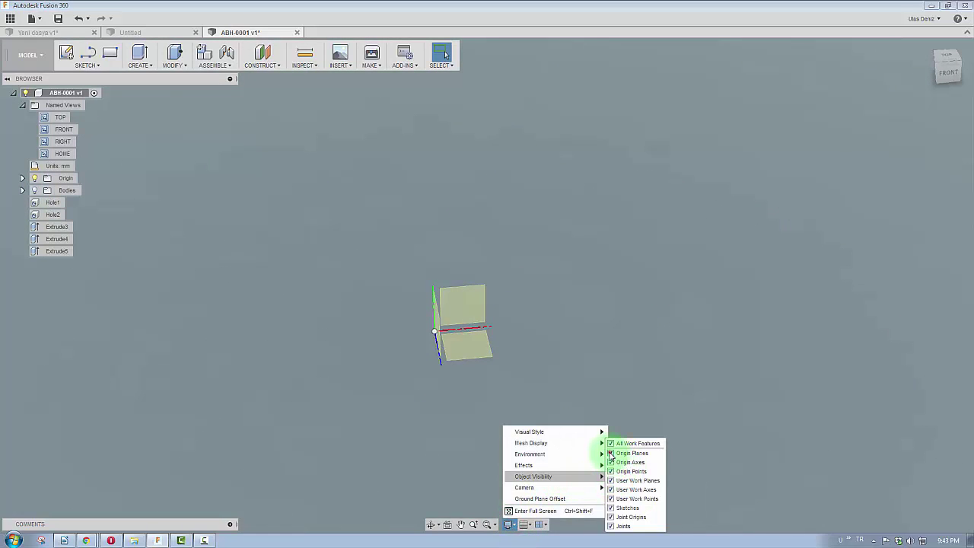
click(611, 453)
mouse_move(383, 335)
shift+middle_down()
mouse_move(336, 360)
mouse_move(461, 322)
shift+middle_up()
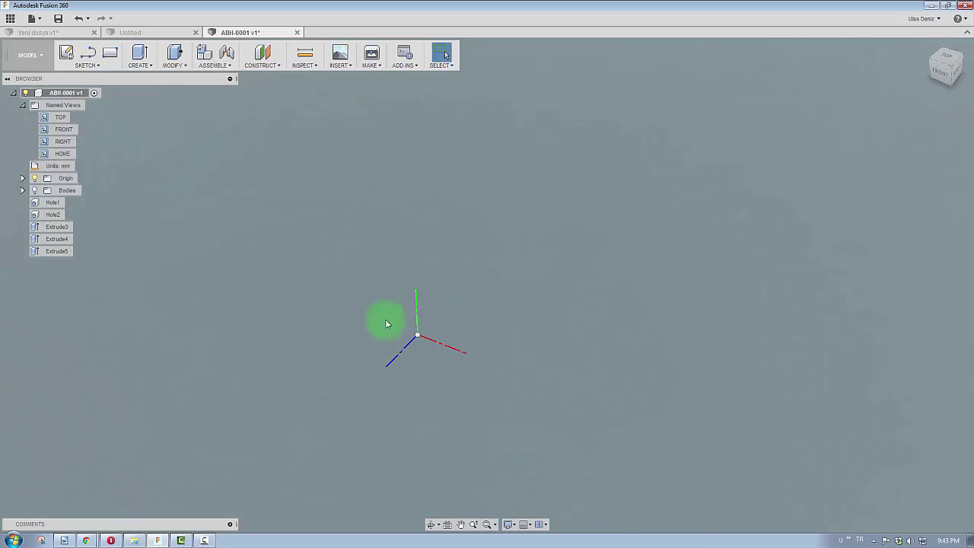
click(512, 525)
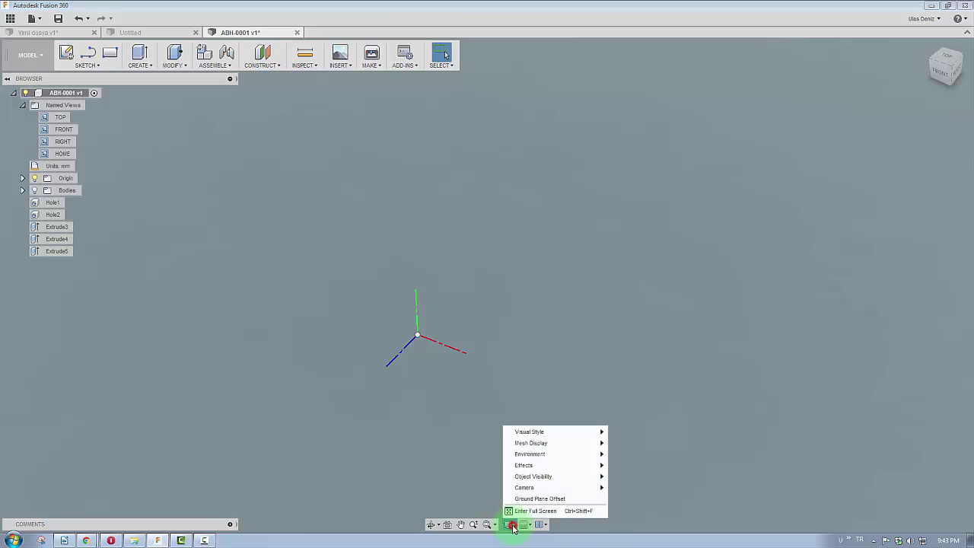
mouse_move(533, 476)
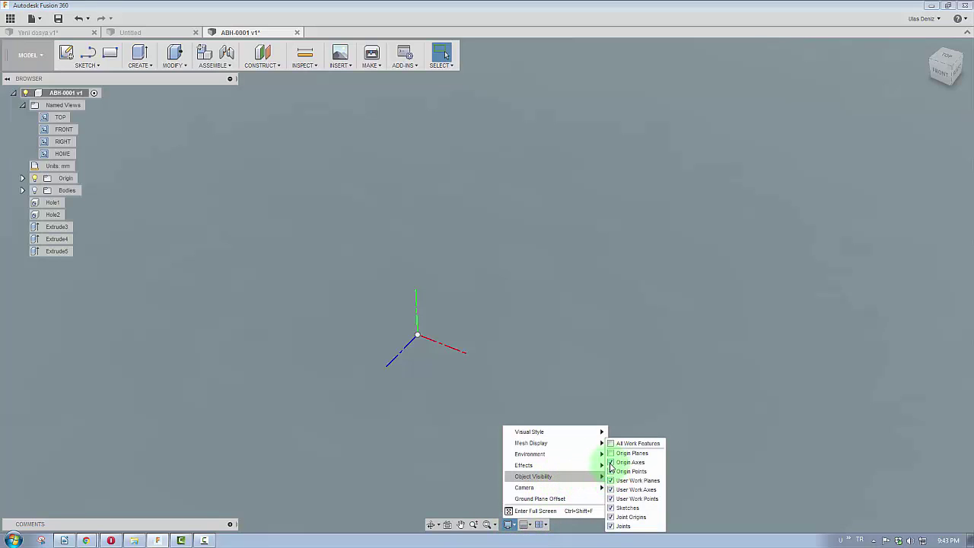
click(610, 463)
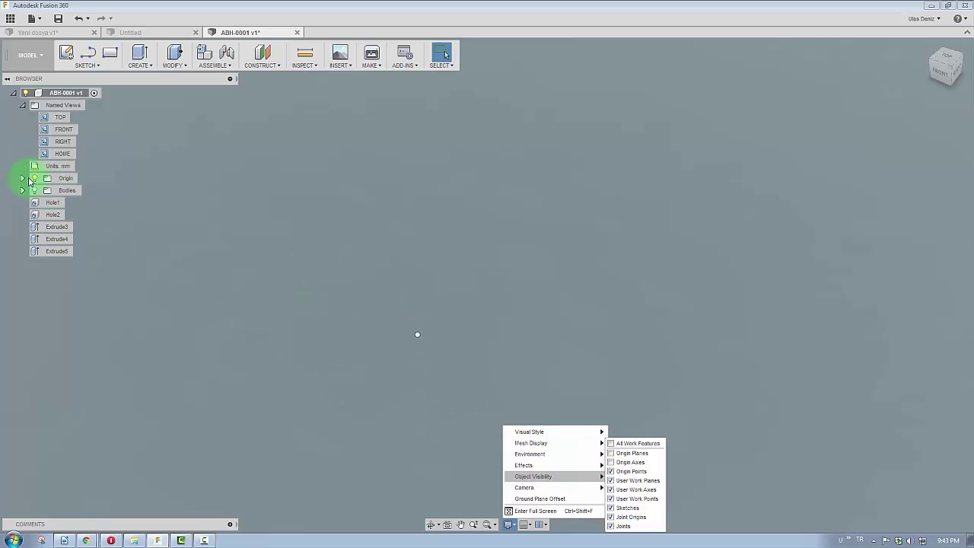
click(30, 181)
click(318, 299)
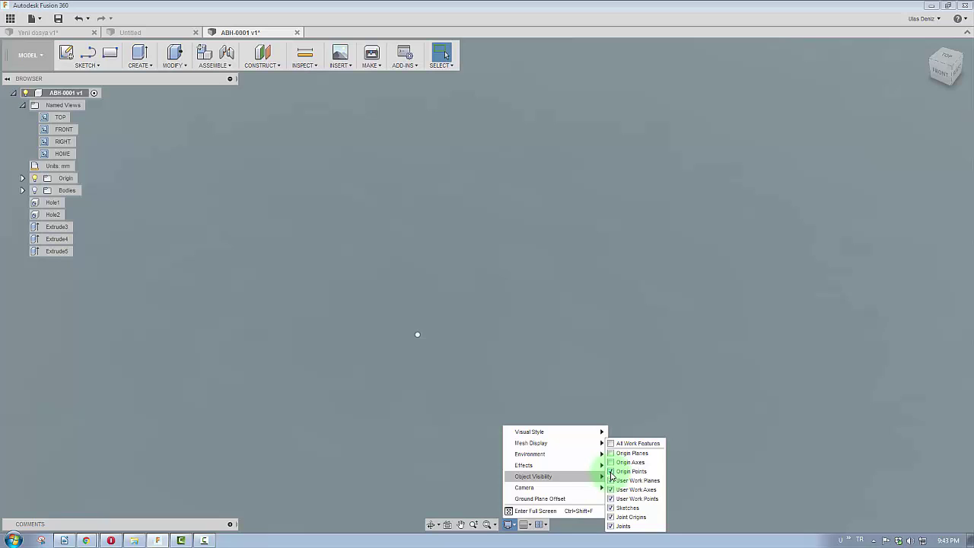
click(610, 472)
mouse_move(523, 465)
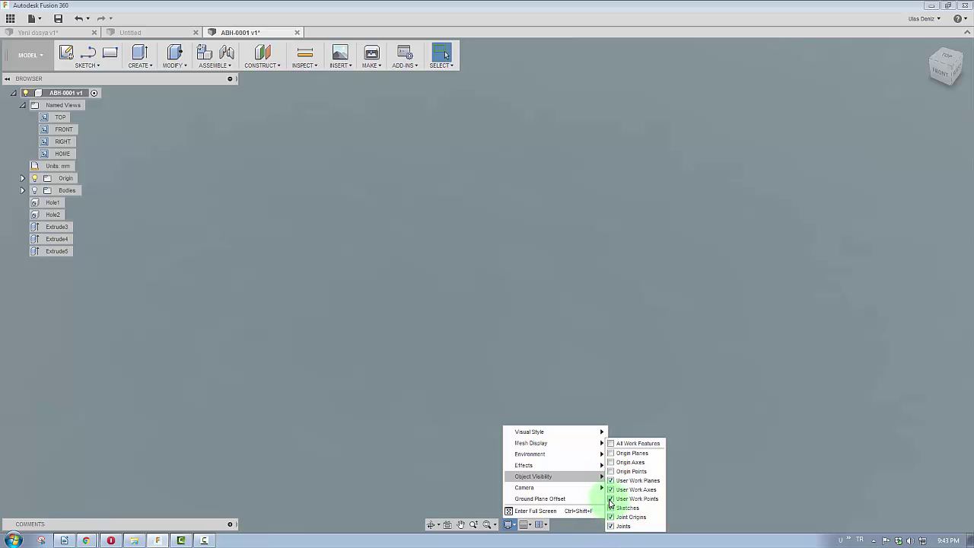
click(748, 452)
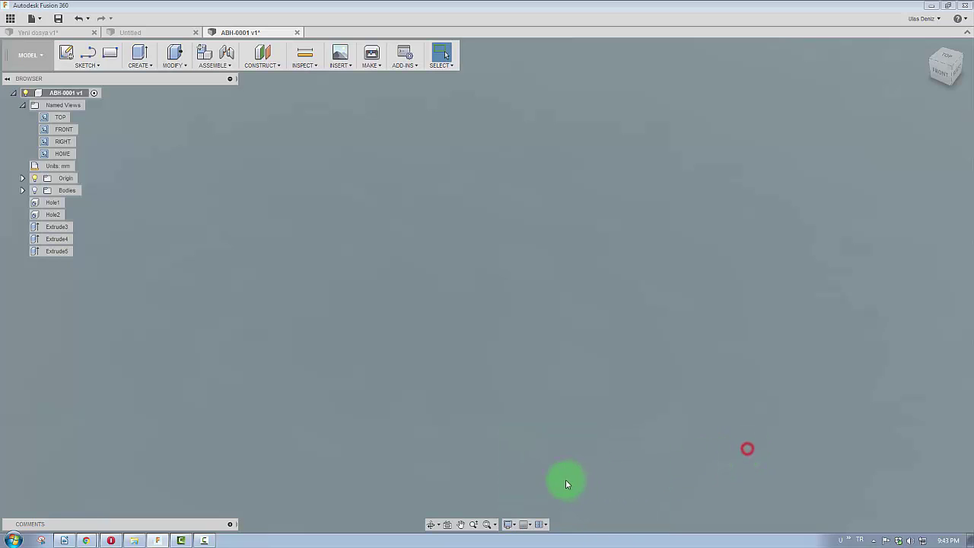
Set the camera to Orthographic and make the gear-lever body visible again
click(511, 524)
mouse_move(533, 487)
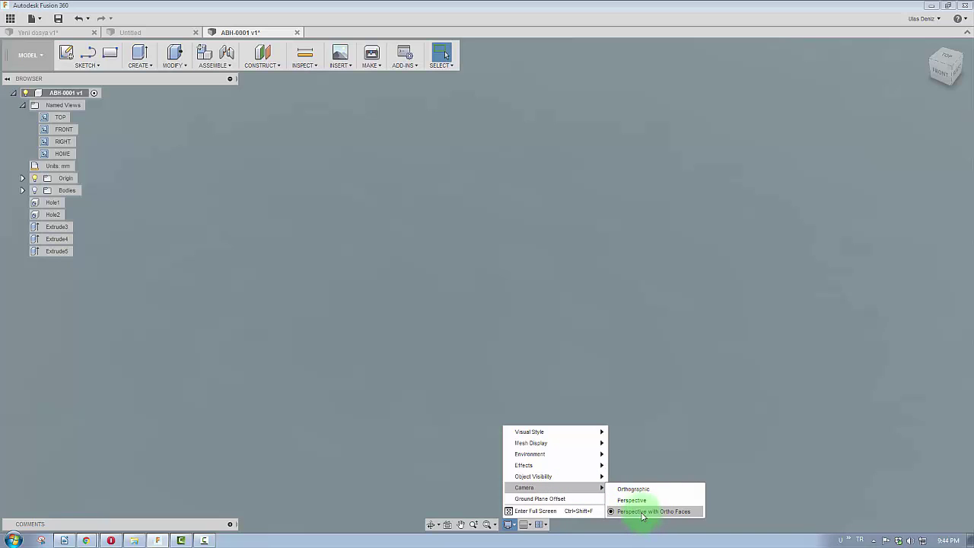
click(643, 512)
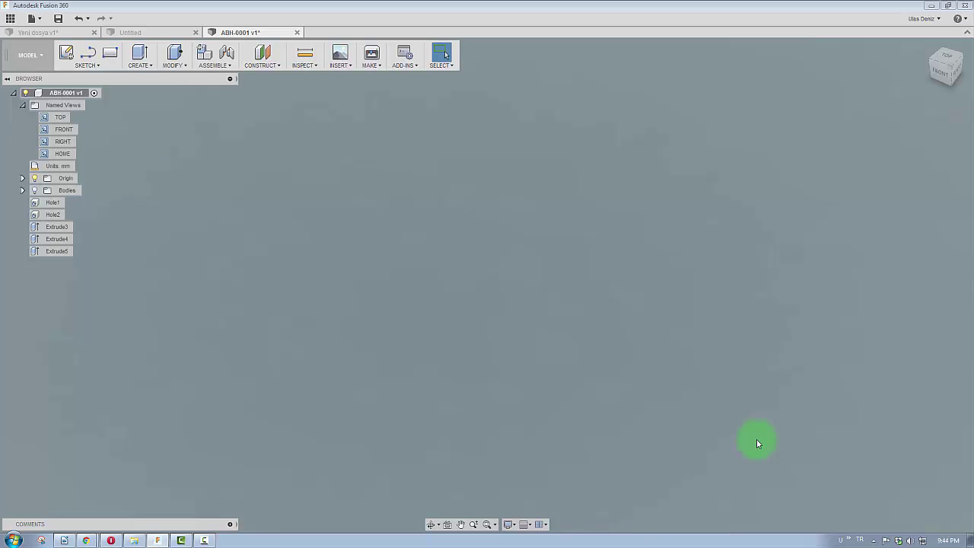
click(510, 524)
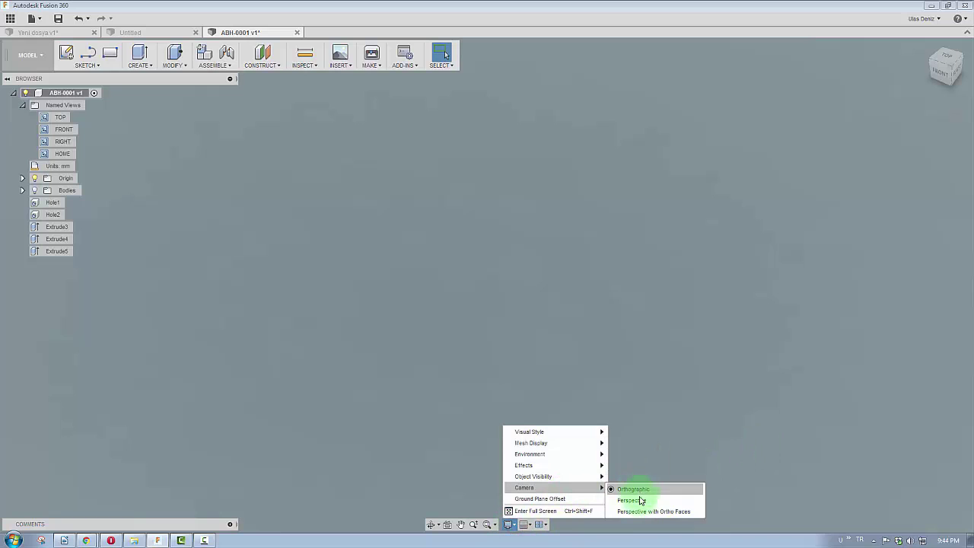
click(641, 387)
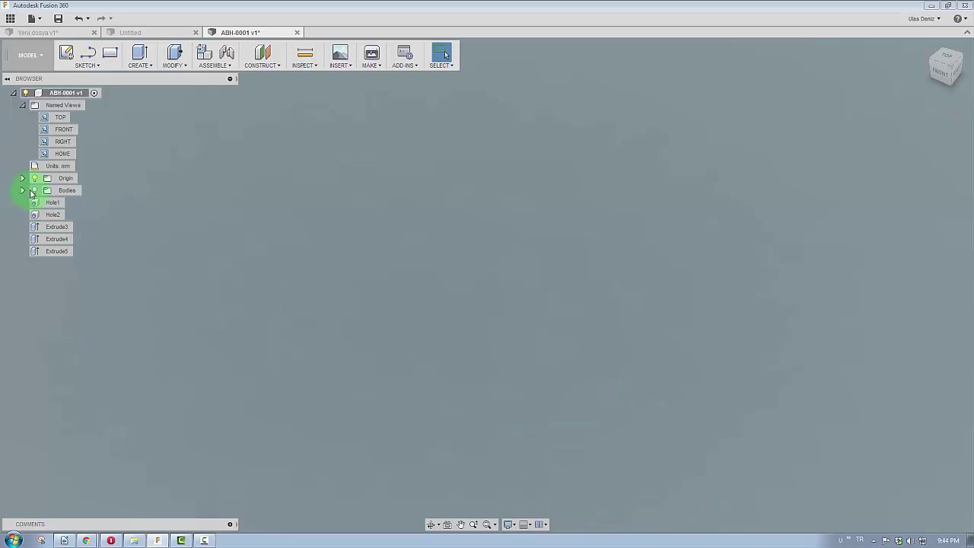
click(34, 191)
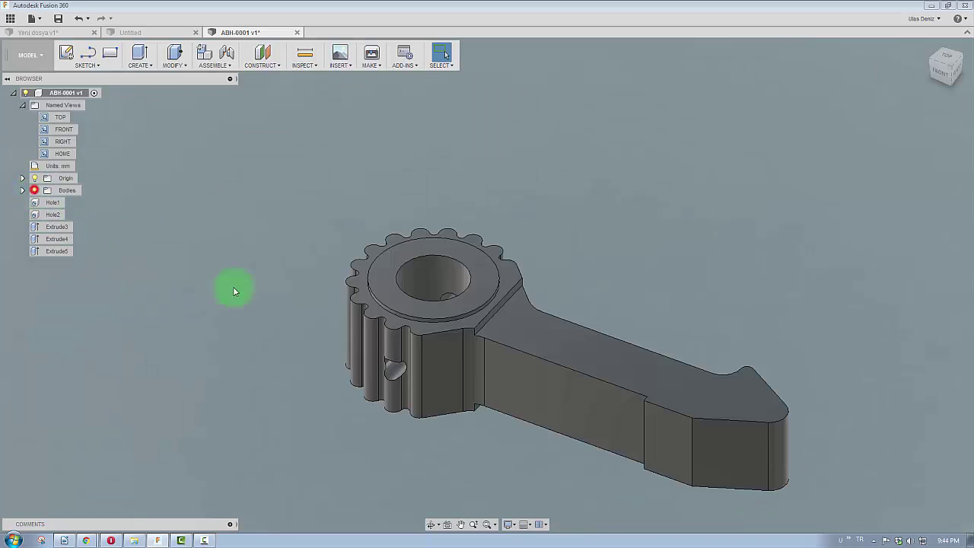
Try Perspective projection while orbiting, then switch back to Orthographic and view the lever side-on
click(510, 525)
mouse_move(533, 487)
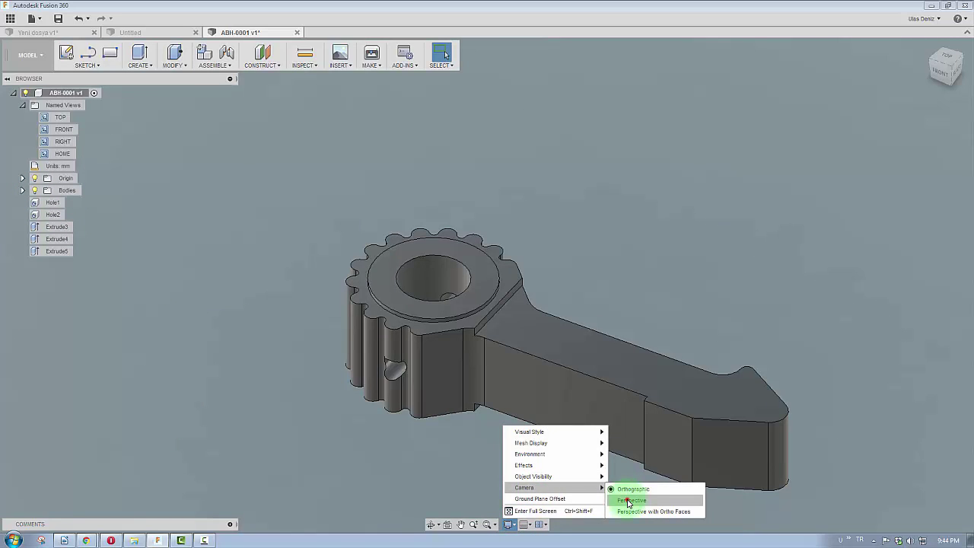
click(629, 502)
mouse_move(446, 362)
shift+middle_down()
mouse_move(574, 296)
mouse_move(493, 418)
mouse_move(565, 391)
mouse_move(468, 406)
mouse_move(556, 404)
mouse_move(535, 413)
shift+middle_up()
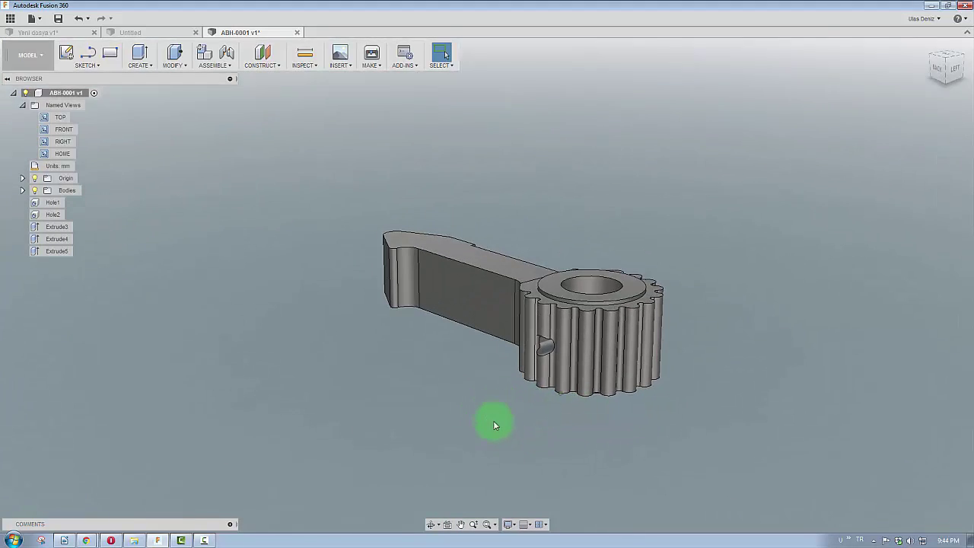
click(509, 524)
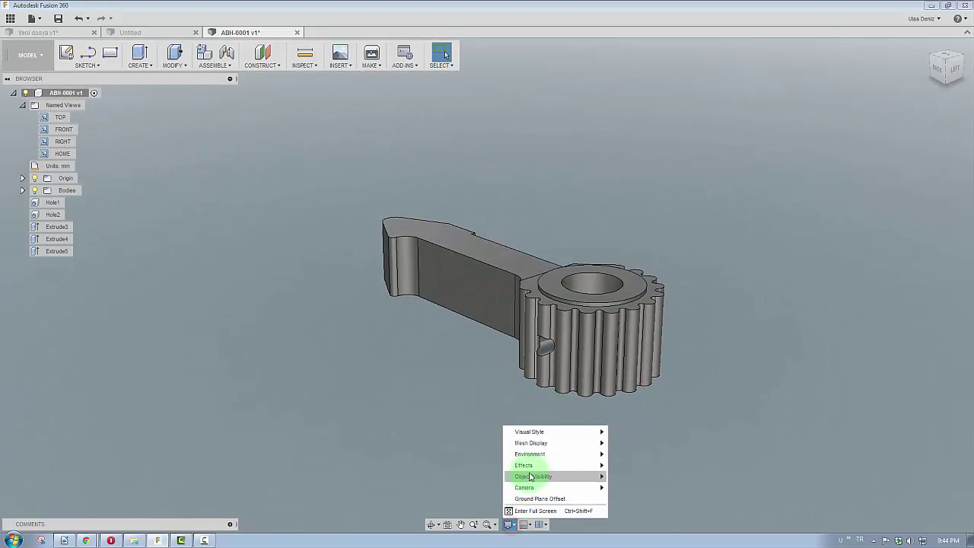
mouse_move(525, 487)
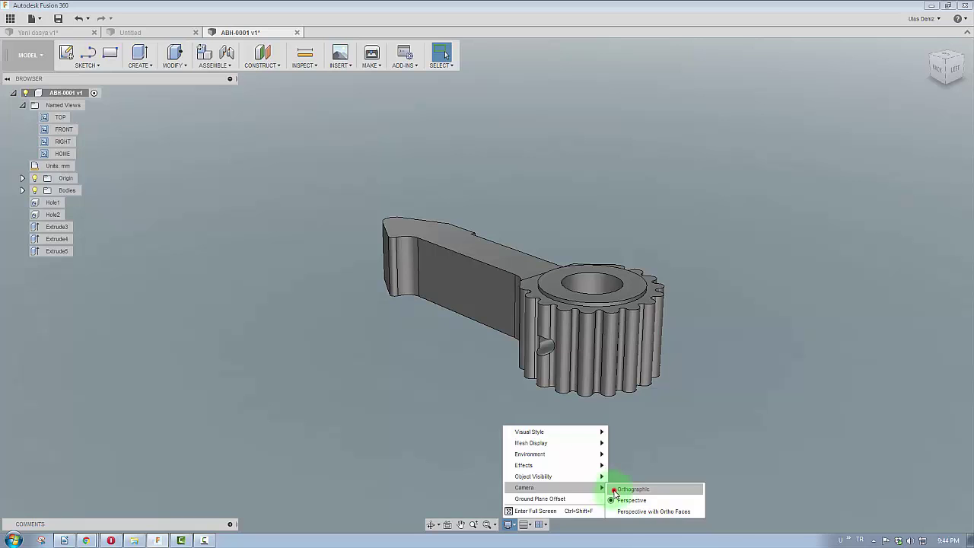
click(616, 488)
shift+middle_drag(539, 348, 539, 347)
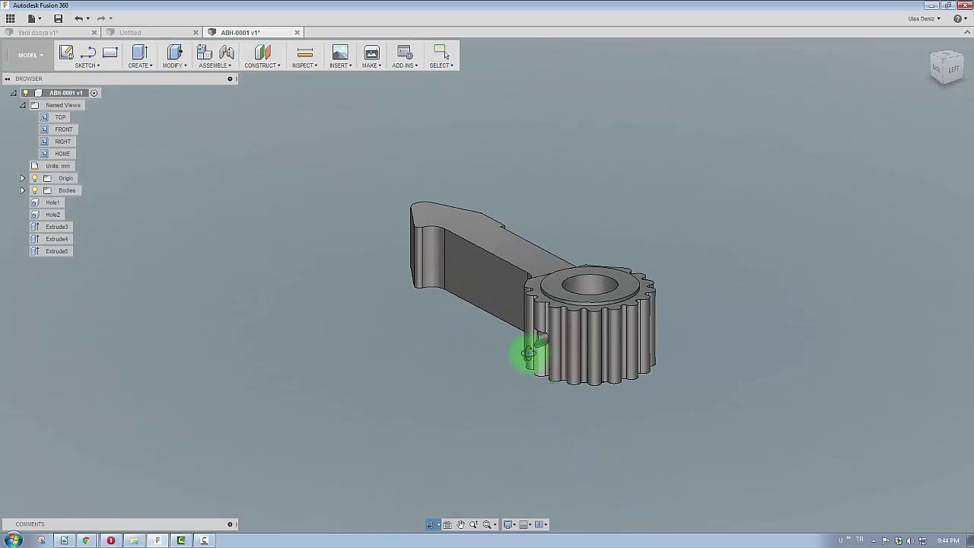
drag(538, 346, 522, 332)
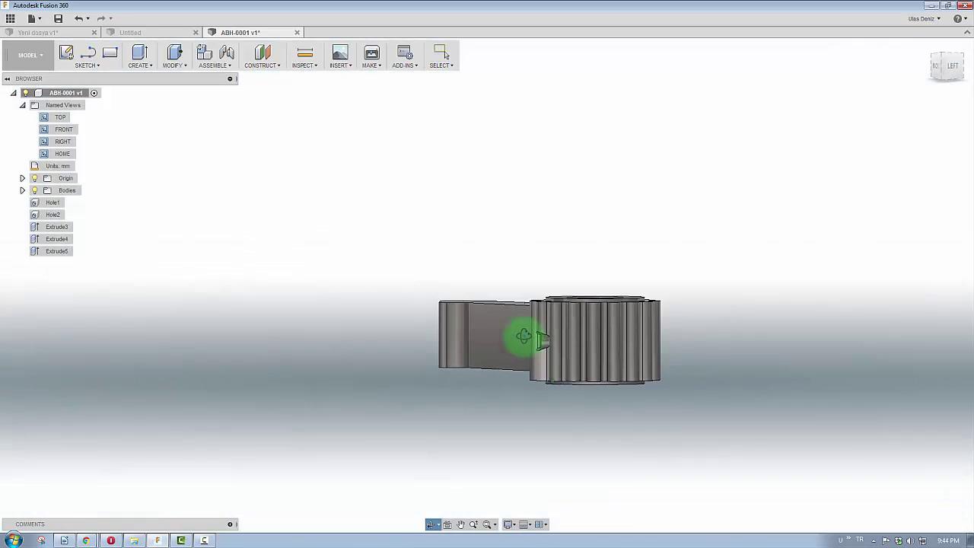
click(120, 197)
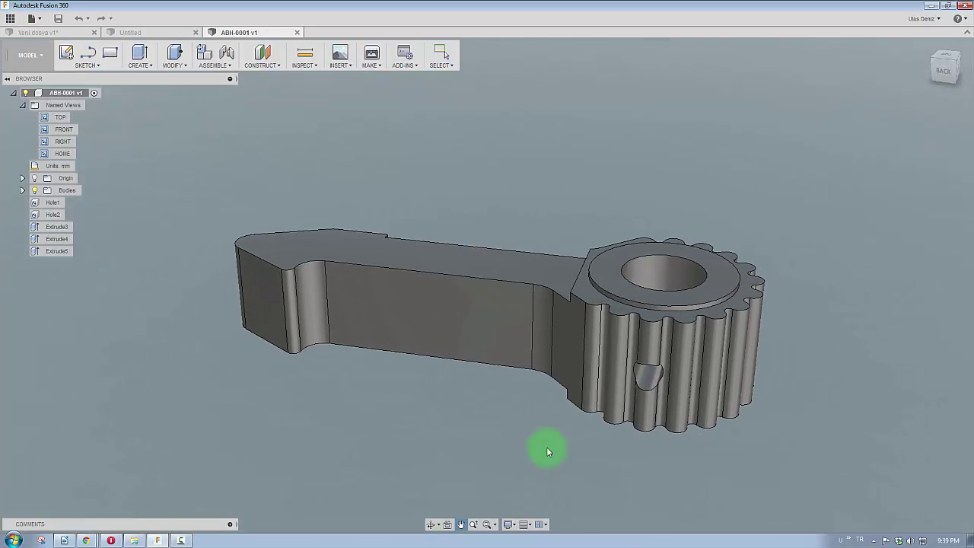
key(Escape)
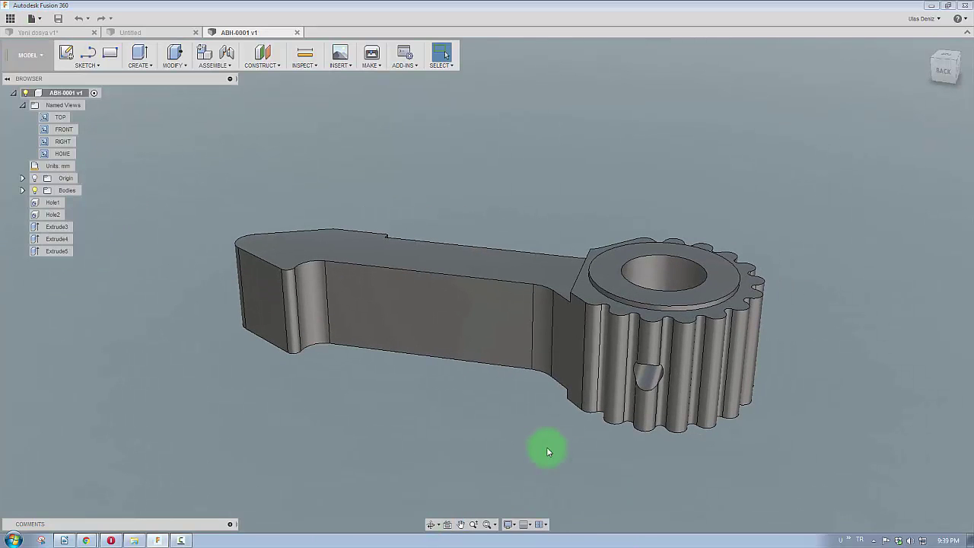